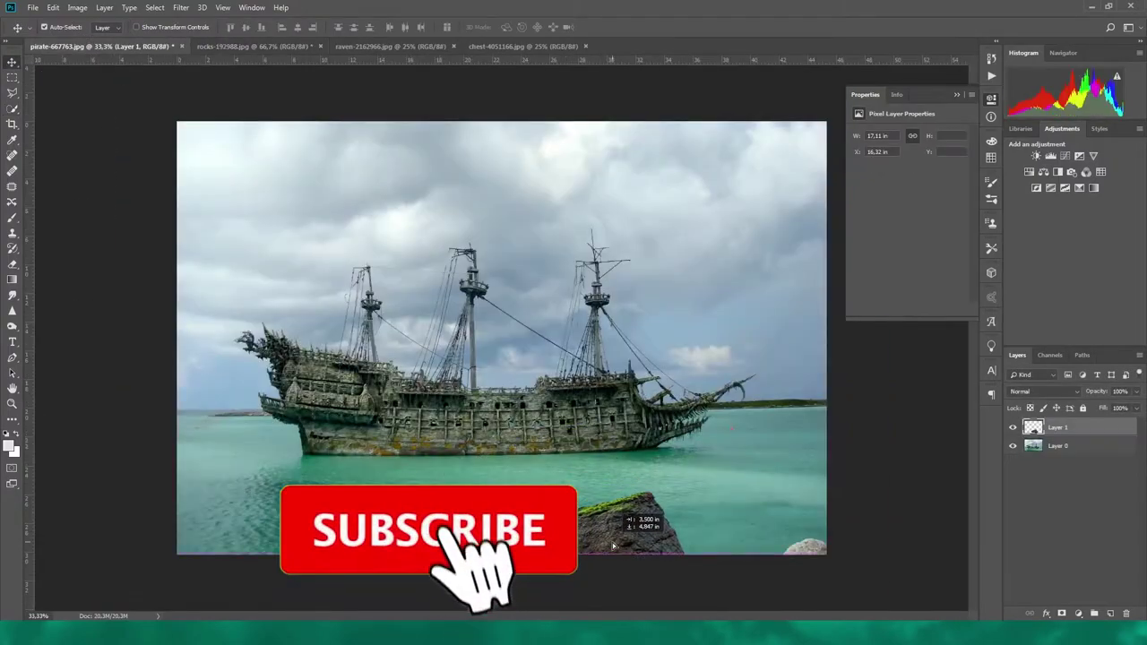
Step: Rotate the rock about 11° clockwise and commit it at the bottom right
drag(892, 561, 887, 590)
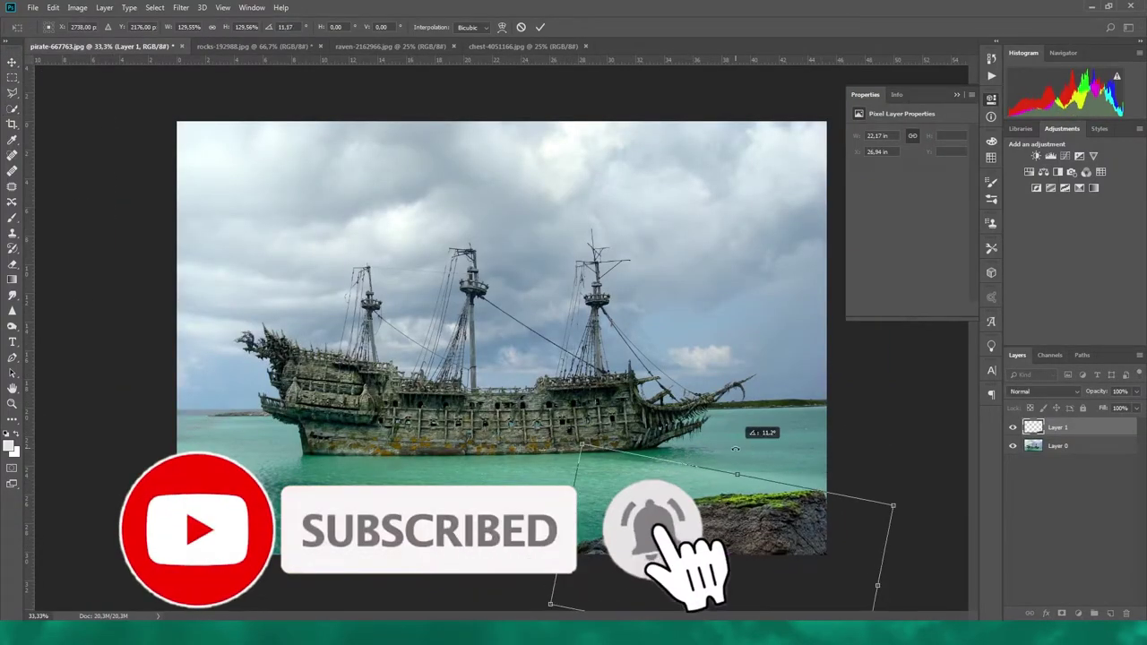
click(540, 27)
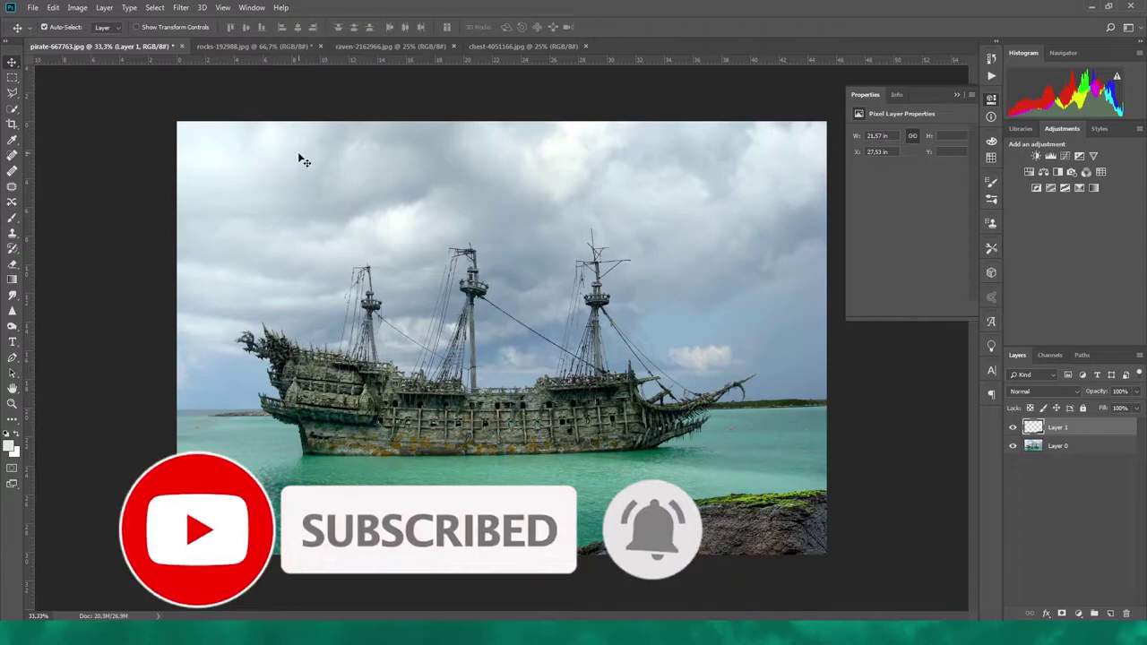
click(390, 46)
key(w)
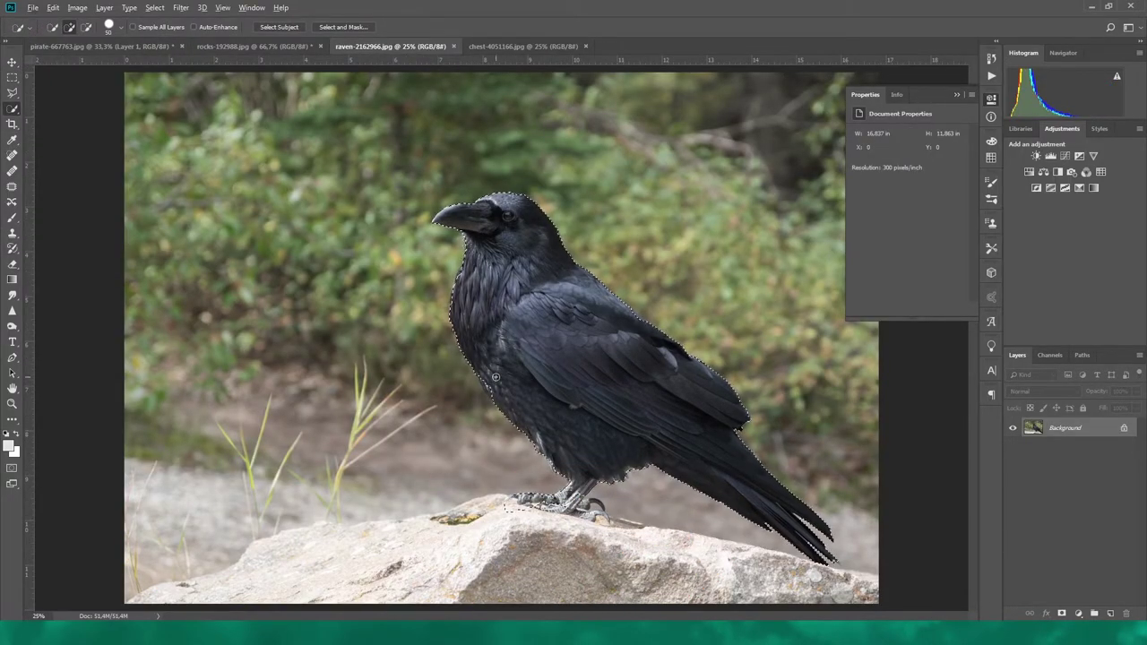
Step: Refine the edges around the raven's feet in Select and Mask and accept the selection
scroll(578, 497, up, 2)
scroll(573, 493, up, 3)
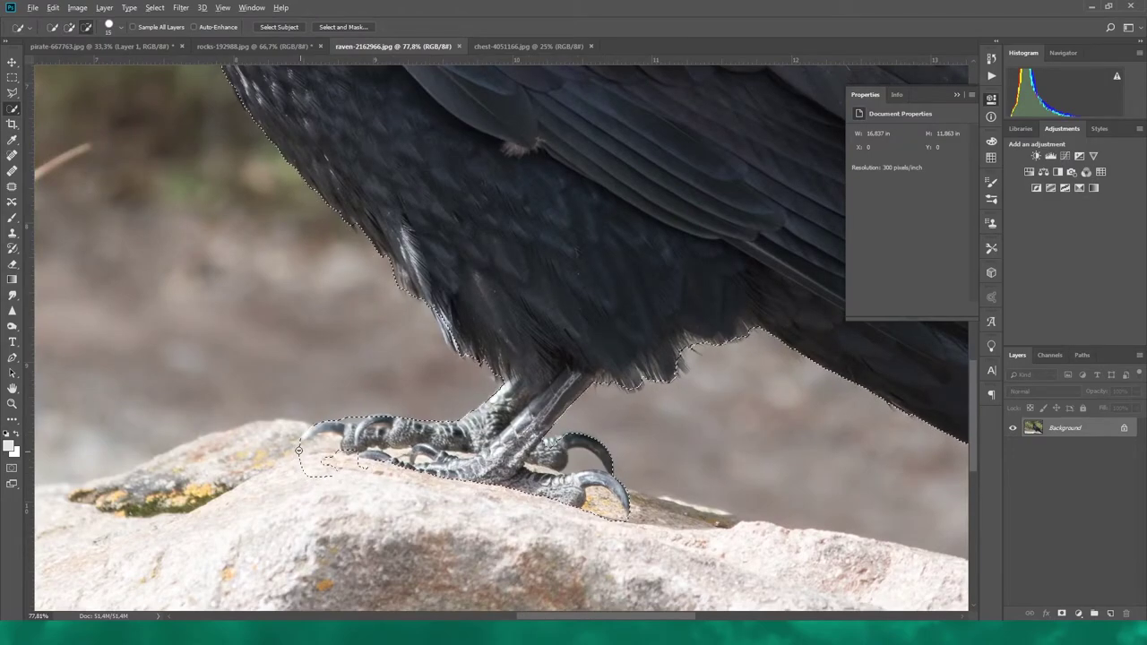
scroll(567, 488, down, 5)
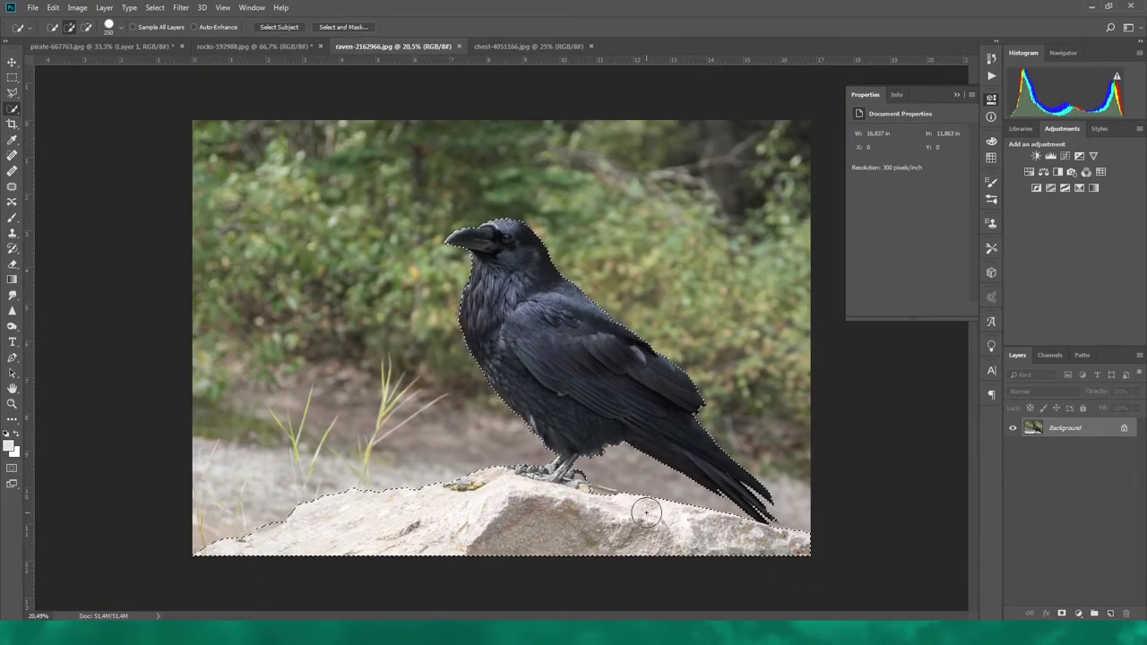
scroll(582, 484, up, 5)
key(ctrl+alt+r)
key(r)
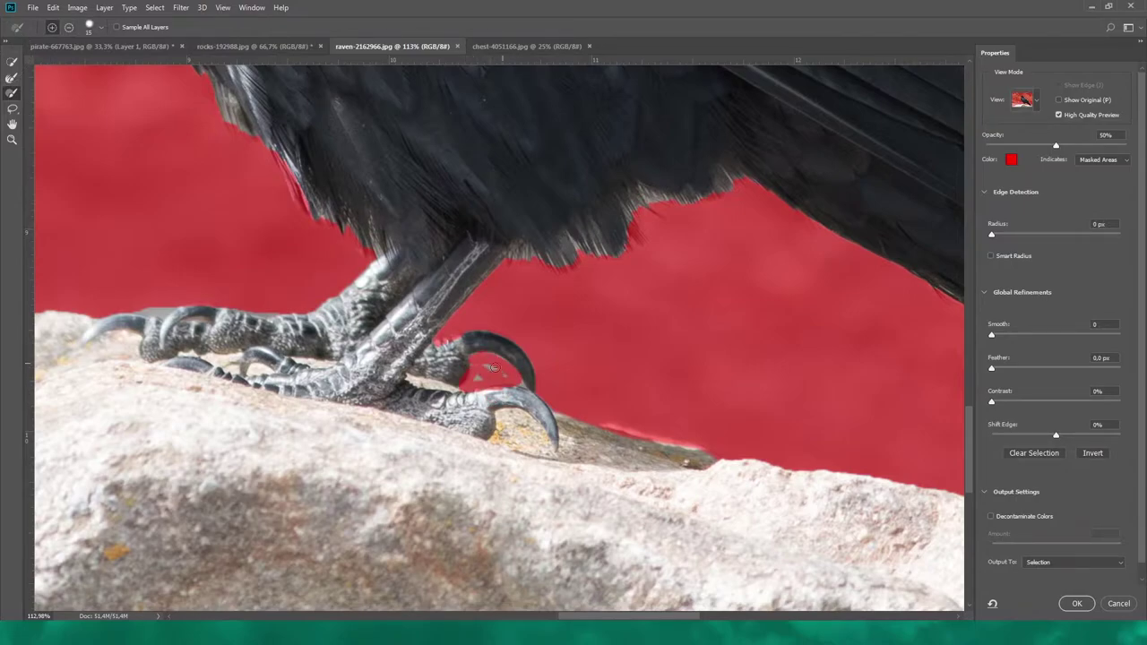
scroll(609, 419, left, 3)
key(b)
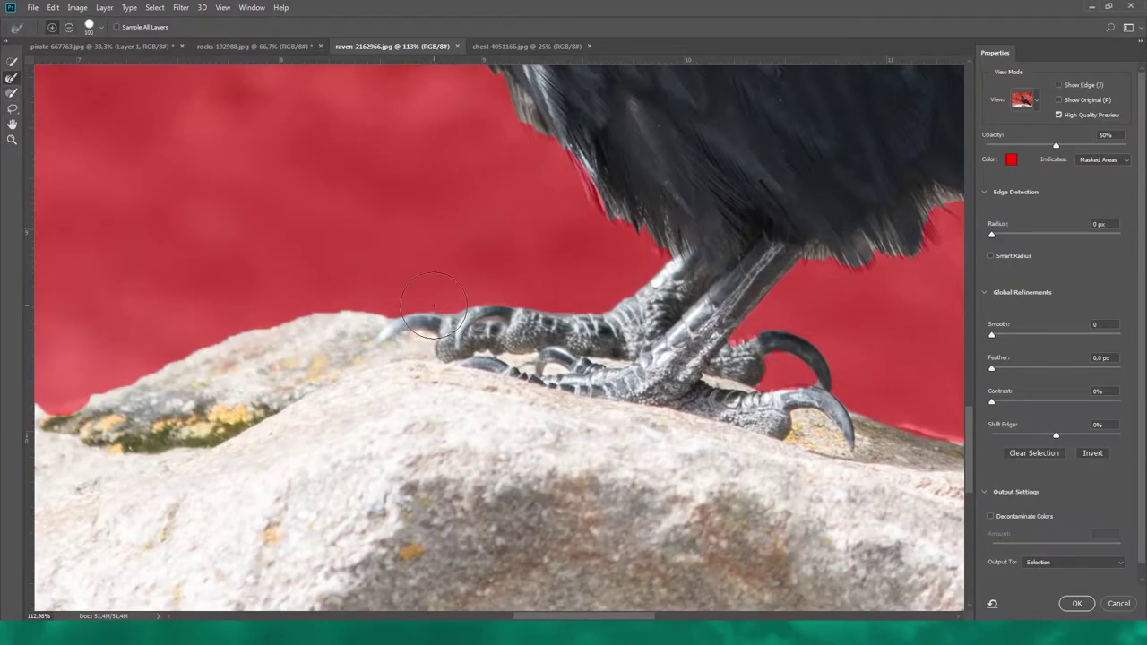
scroll(629, 183, right, 2)
scroll(591, 201, down, 5)
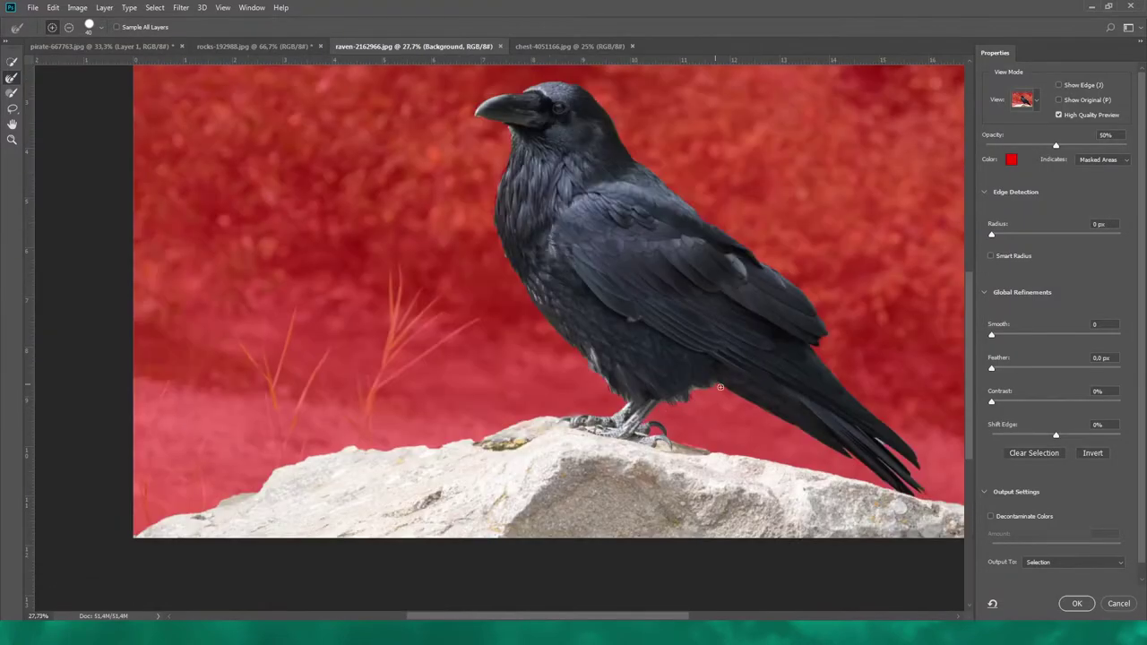
click(1080, 605)
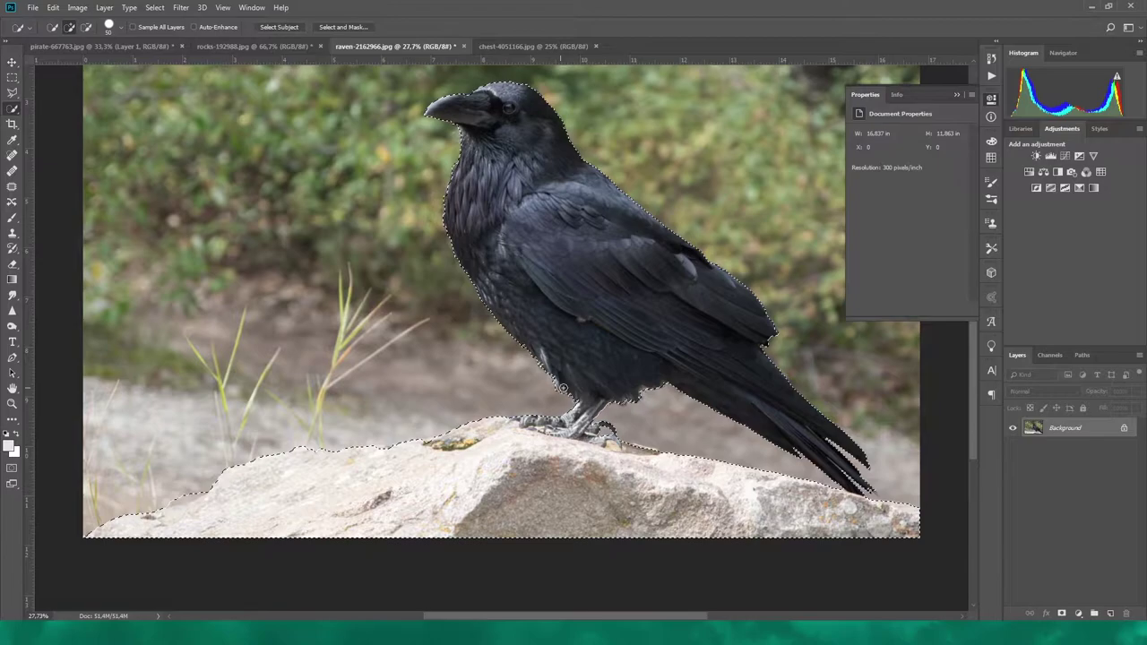
Step: Paste the raven into the ship scene, shrink it, flip it horizontally, and place it on the right rock
key(v)
drag(563, 388, 502, 341)
key(ctrl+minus)
key(ctrl+t)
mouse_move(524, 415)
mouse_down()
mouse_move(542, 410)
mouse_move(466, 394)
mouse_up()
right_click(454, 409)
click(466, 451)
drag(434, 430, 515, 437)
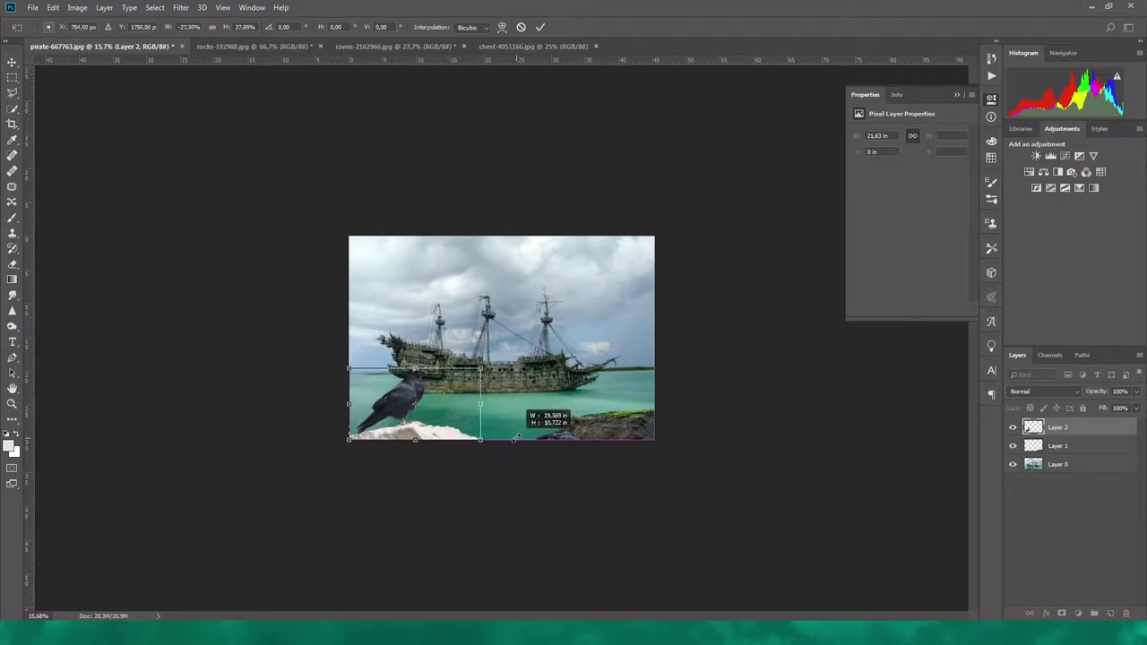
drag(430, 421, 583, 430)
key(Return)
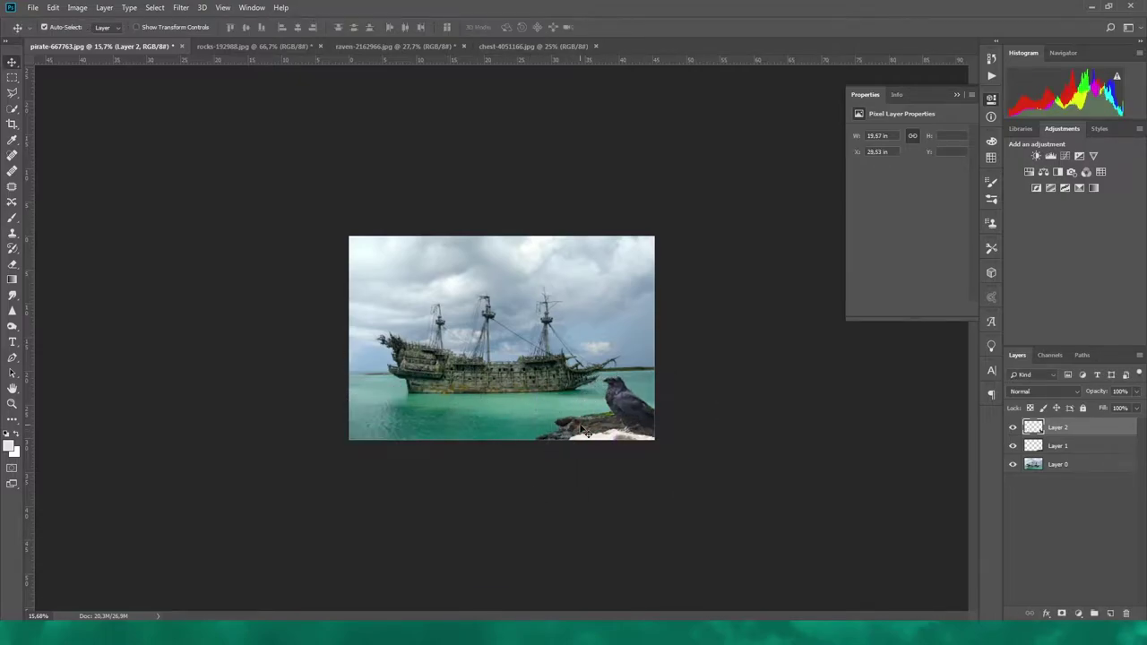
Step: Nudge the raven into place, discard a trial Hue/Saturation adjustment, and open the chest photo
scroll(583, 430, up, 2)
mouse_move(708, 519)
mouse_down()
mouse_move(640, 513)
mouse_move(703, 527)
mouse_up()
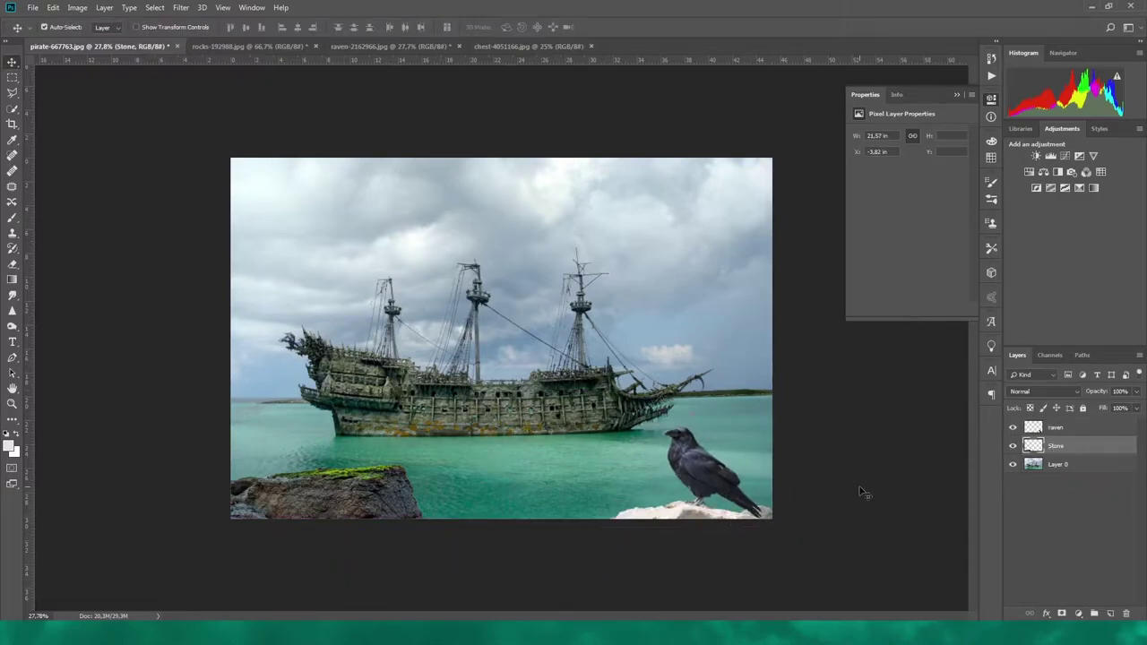
click(1079, 430)
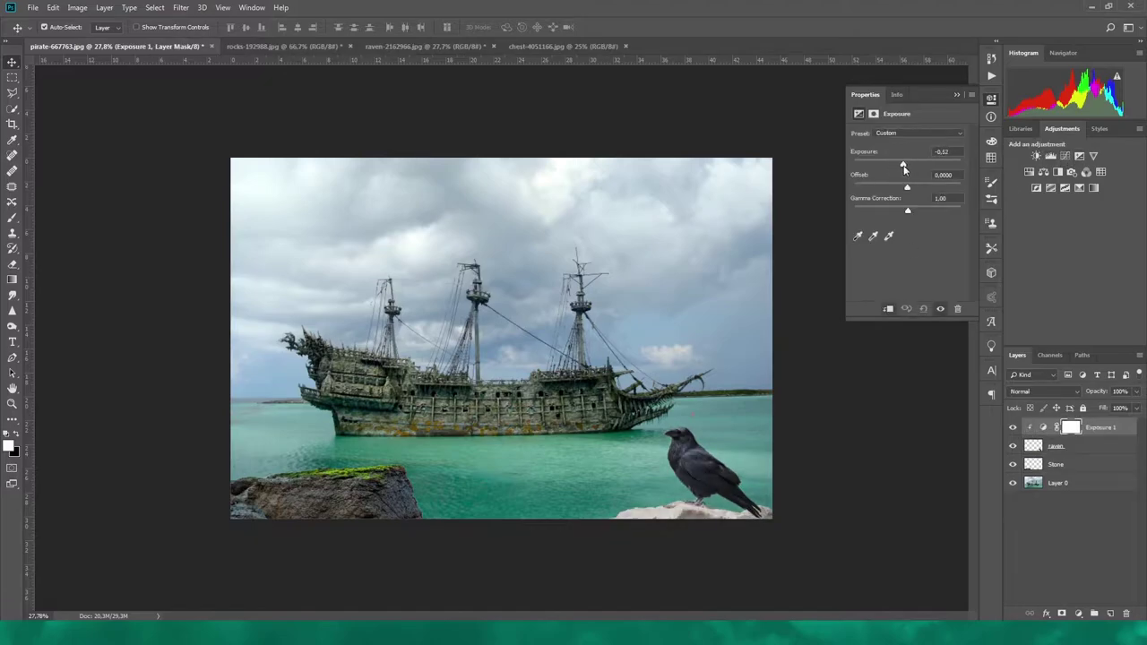
click(1029, 173)
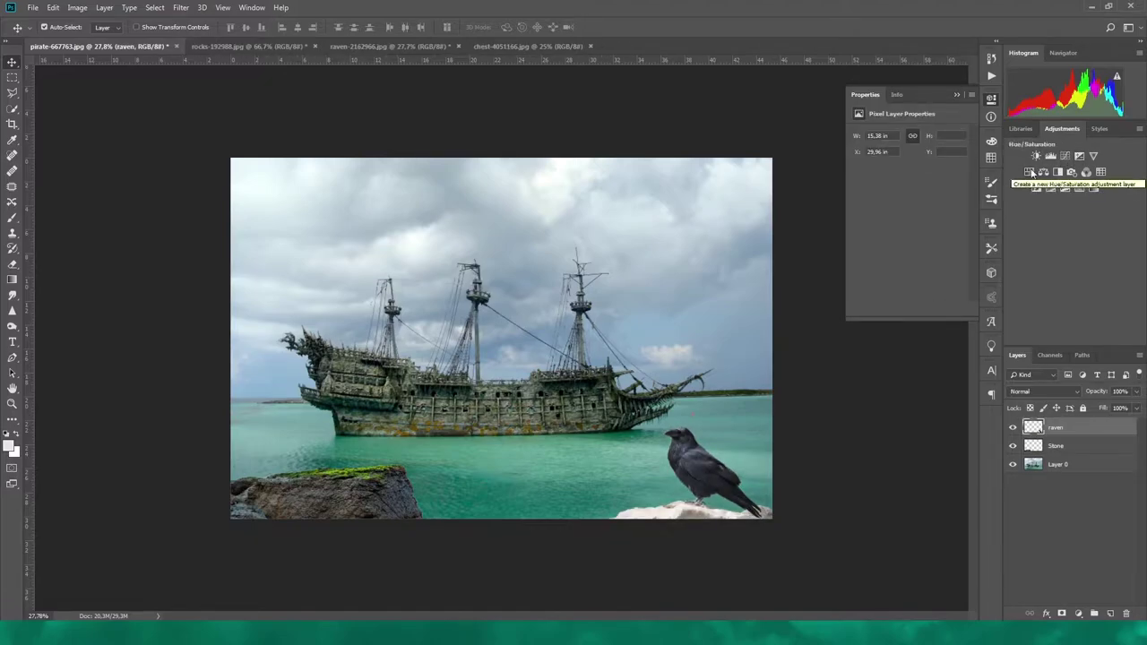
key(Delete)
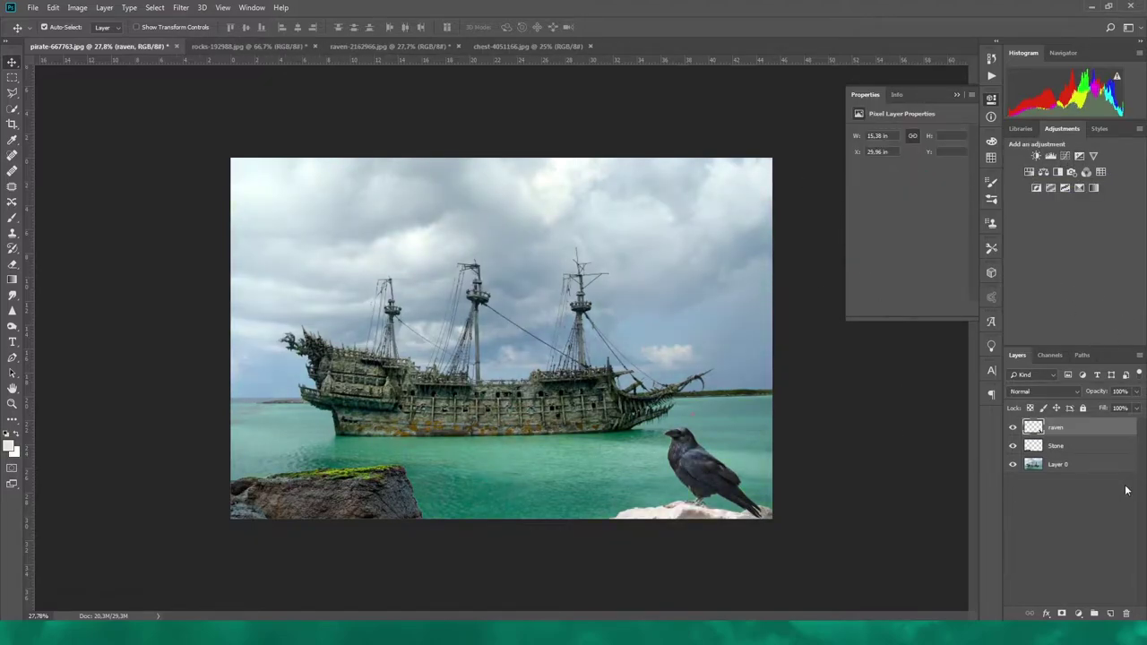
click(1093, 465)
key(w)
click(533, 46)
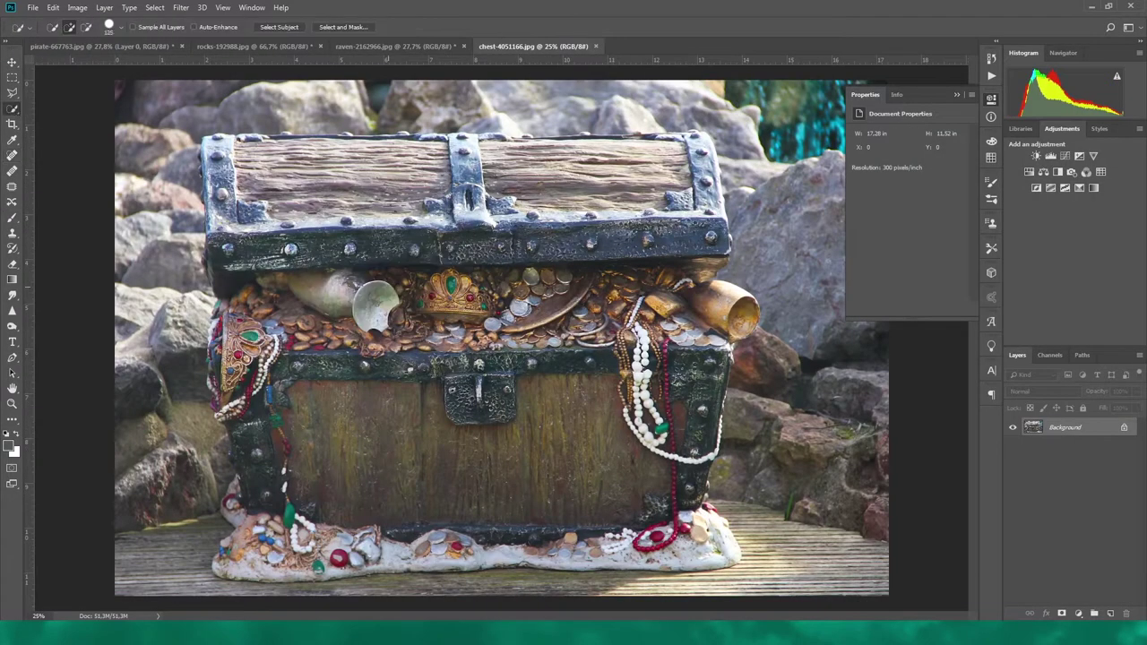
Step: Quick-select the treasure chest, refining its base and left jewellery with a smaller brush
click(550, 460)
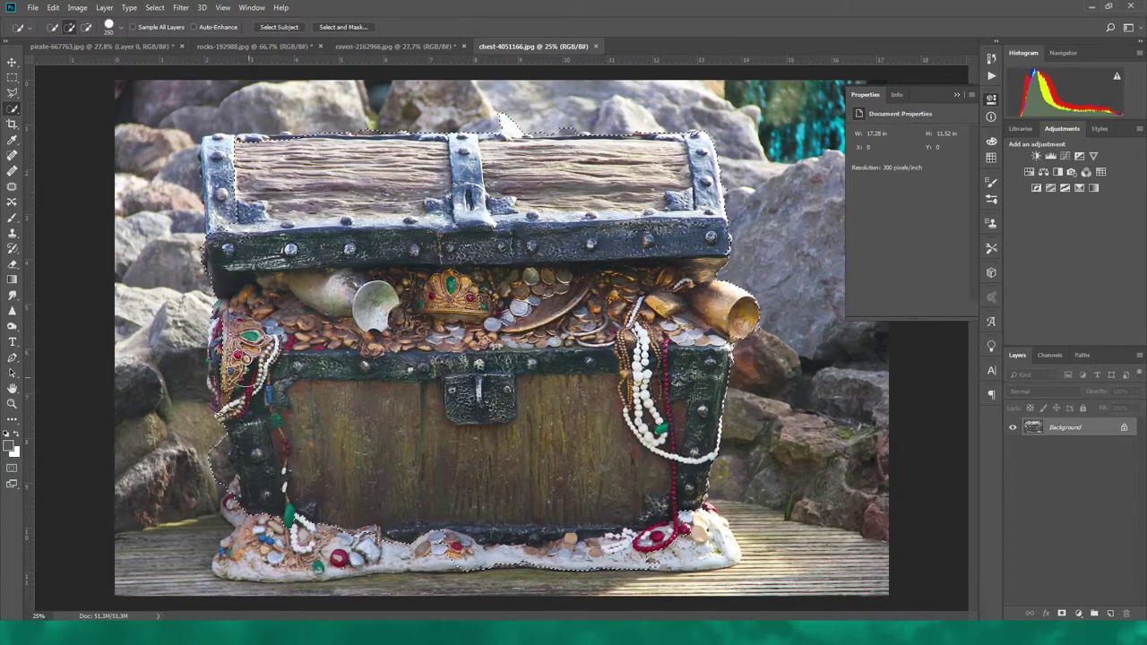
drag(269, 536, 215, 475)
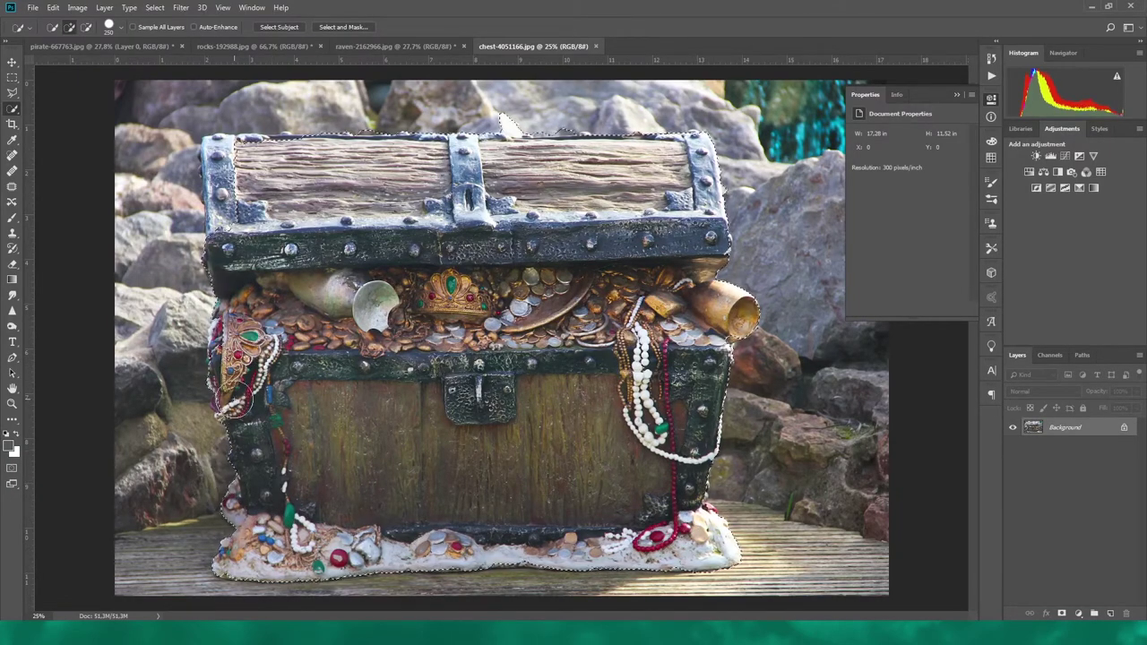
drag(235, 400, 252, 387)
key(bracketleft)
key(bracketleft)
key(bracketleft)
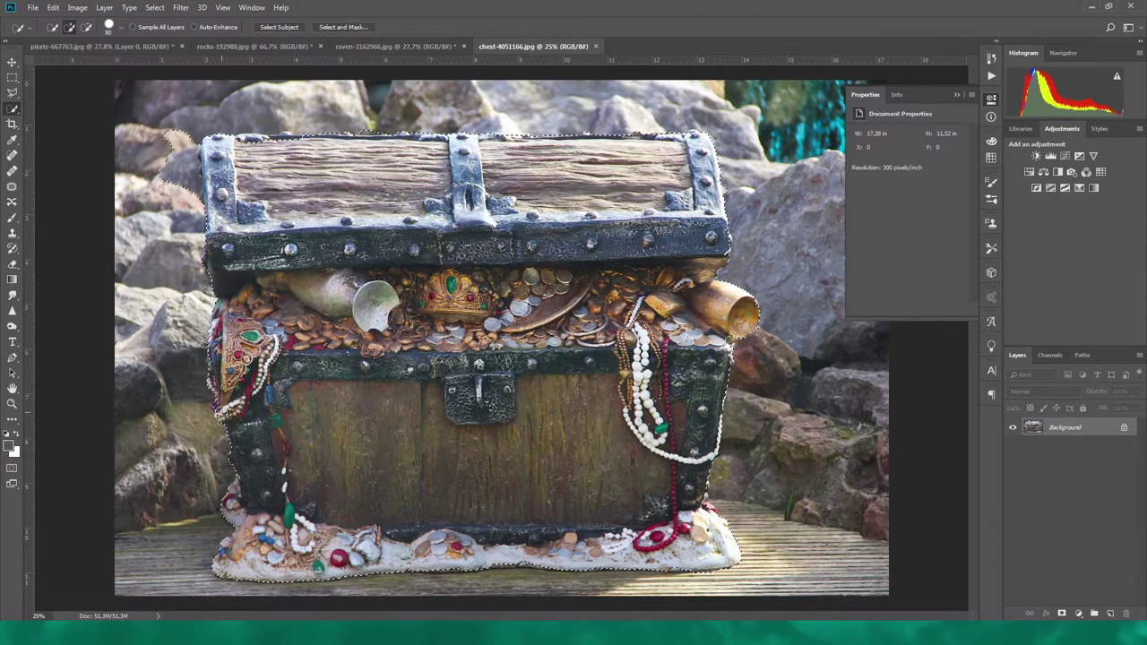
key(v)
drag(369, 188, 371, 191)
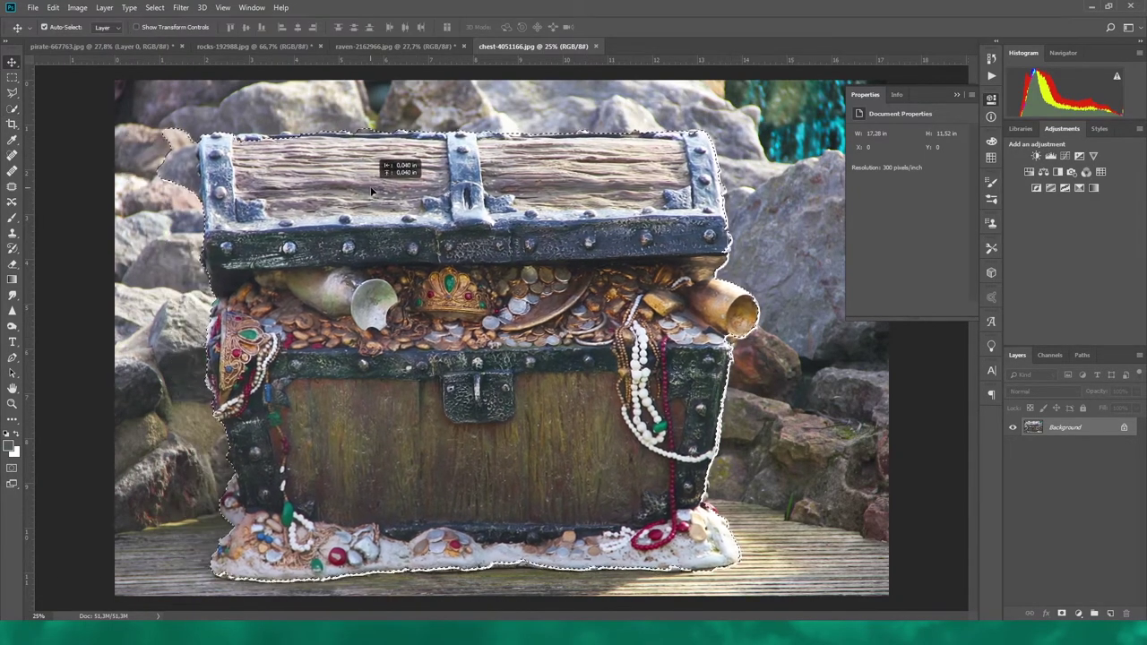
key(ctrl+z)
key(w)
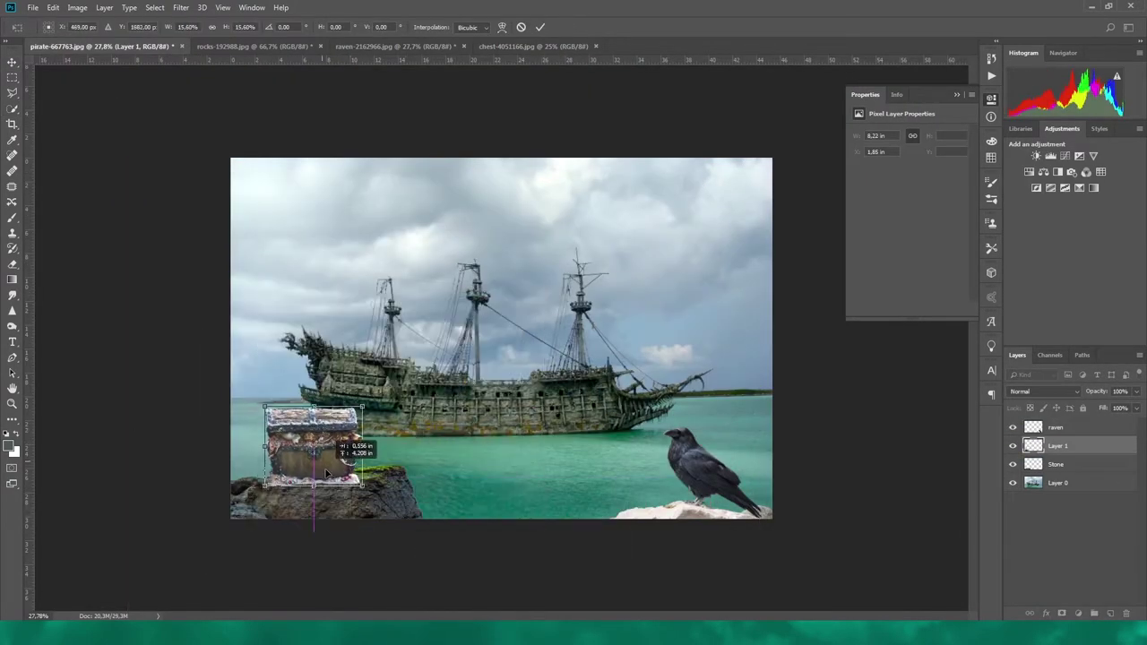
scroll(353, 431, down, 2)
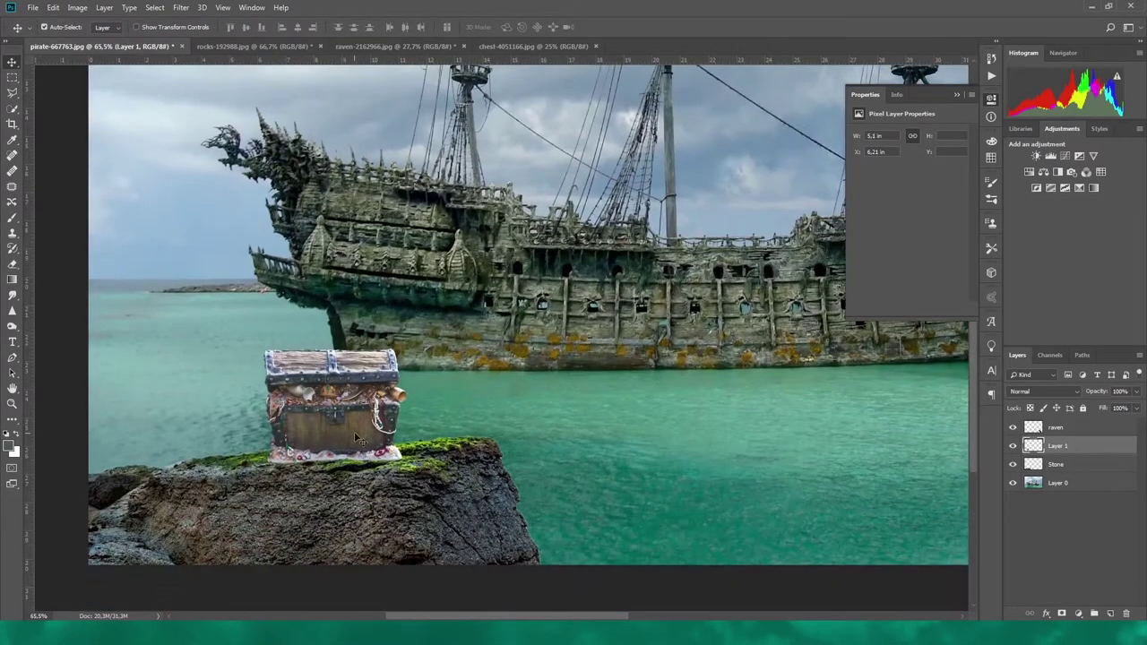
drag(331, 431, 392, 432)
scroll(480, 454, down, 3)
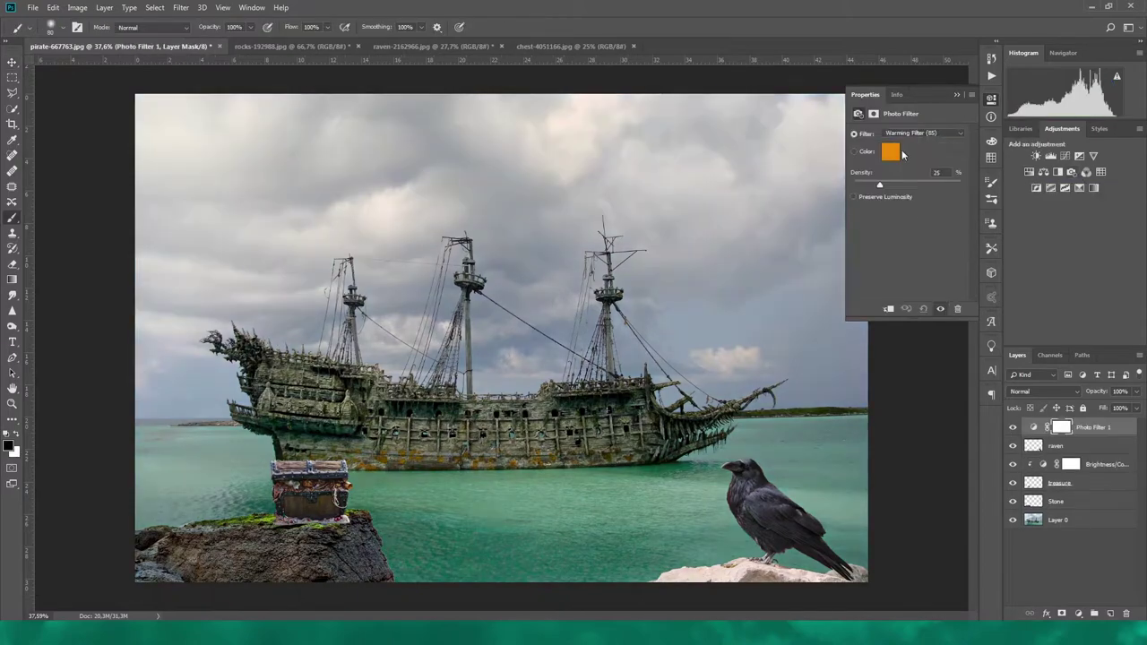
Step: Set the Photo Filter to dark green at full density, Pin Light blending, 81% opacity
click(889, 151)
click(1084, 84)
drag(879, 185, 960, 186)
key(shift+plus)
key(shift+plus)
key(shift+plus)
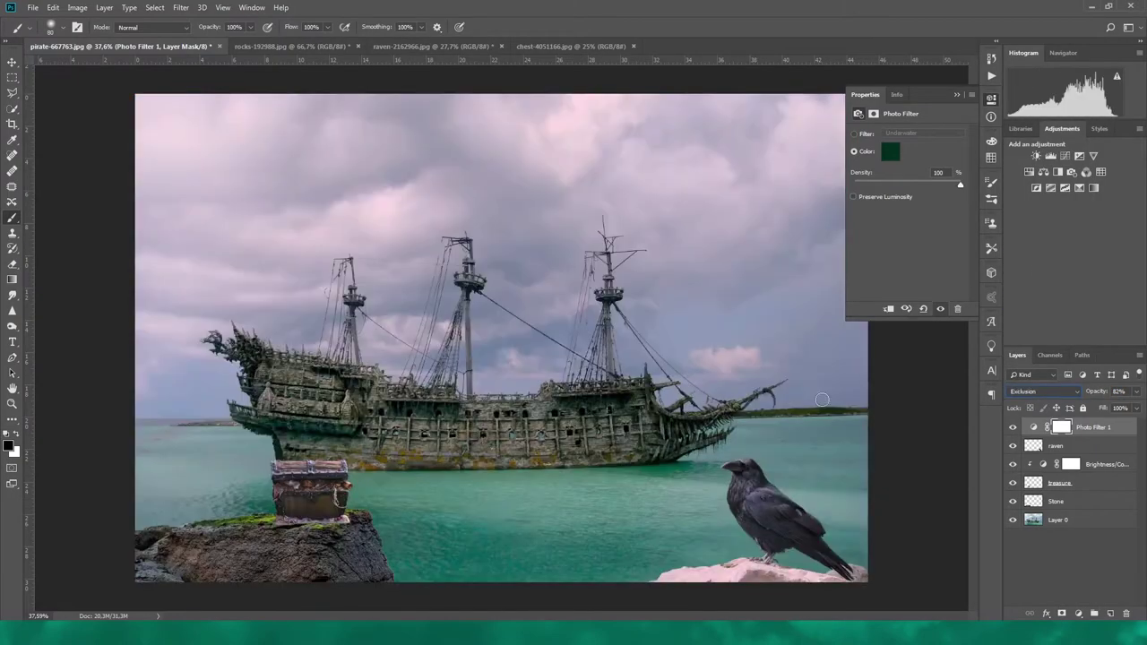
key(shift+minus)
key(shift+minus)
key(shift+minus)
click(1136, 392)
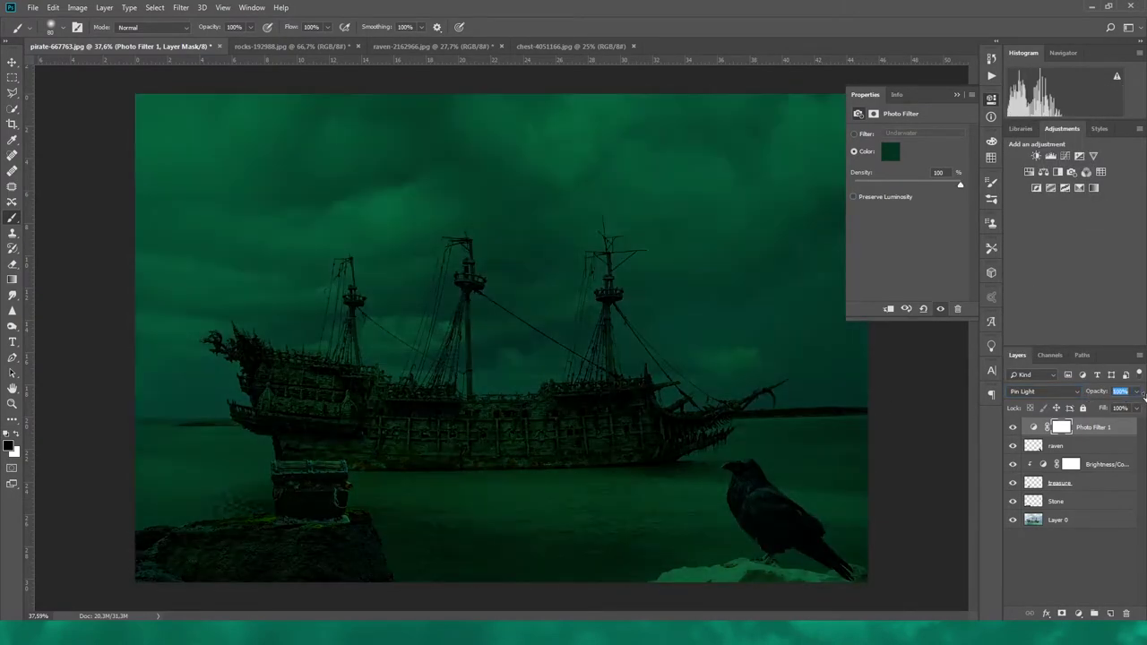
text(81)
key(Return)
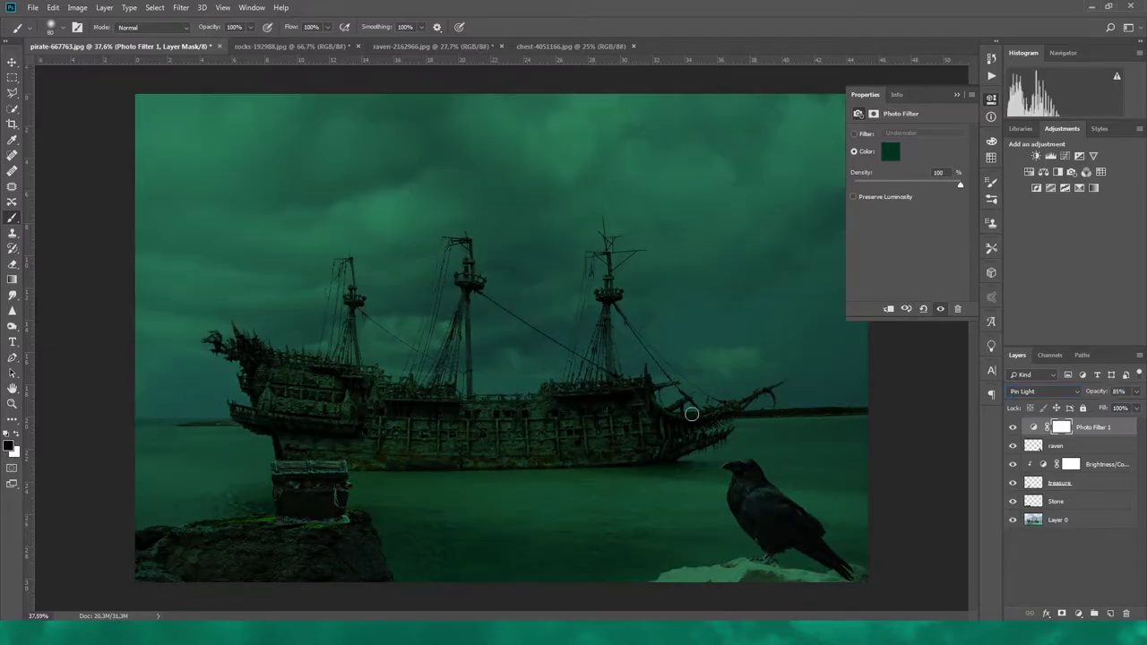
Step: Add a new empty layer for fog and browse the brush presets
key(ctrl+shift+alt+n)
right_click(438, 263)
scroll(375, 468, down, 1)
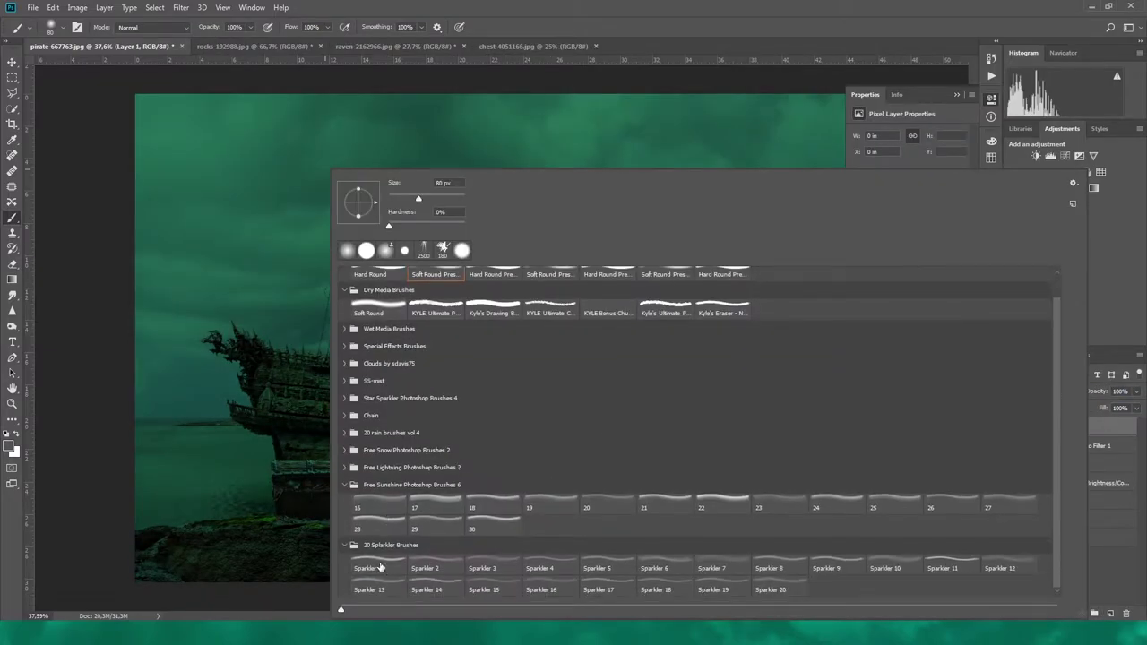
Step: Paint fog across the sky and ship with the Cloud 04 brush, then mask Layer 1
key(Escape)
right_click(377, 364)
click(242, 365)
click(439, 388)
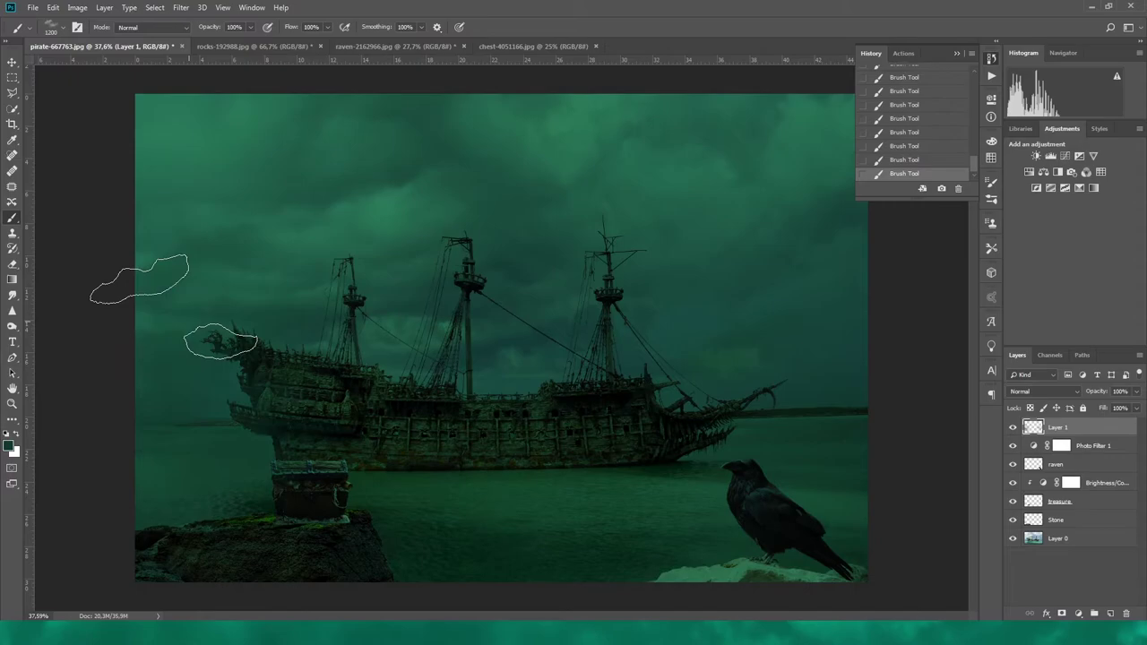
mouse_move(175, 309)
mouse_down()
mouse_move(574, 397)
mouse_move(617, 425)
mouse_move(778, 361)
mouse_move(202, 235)
mouse_move(756, 287)
mouse_up()
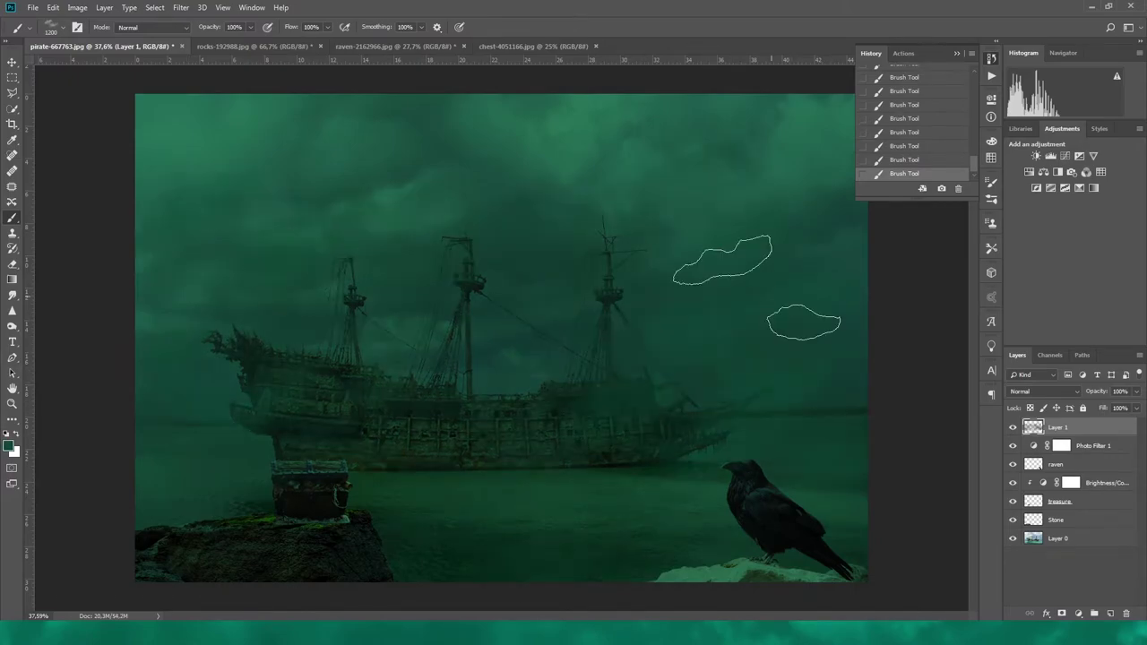
click(1062, 615)
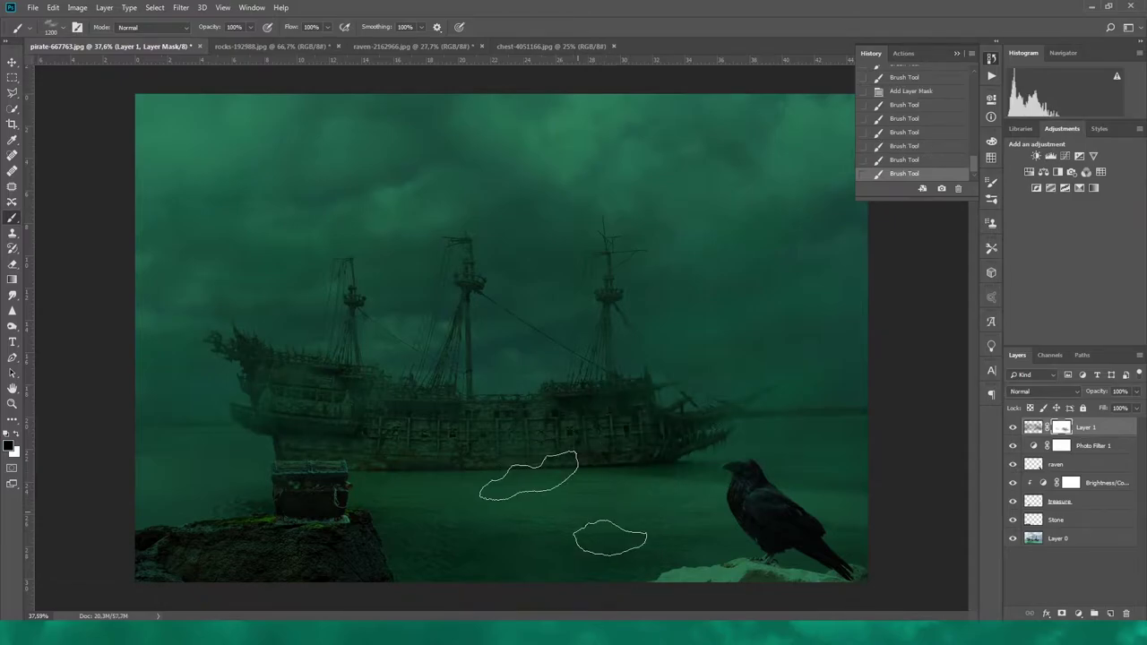
Step: Create a new layer, pick grey, and enlarge the cloud brush to 2000
click(1111, 614)
click(9, 446)
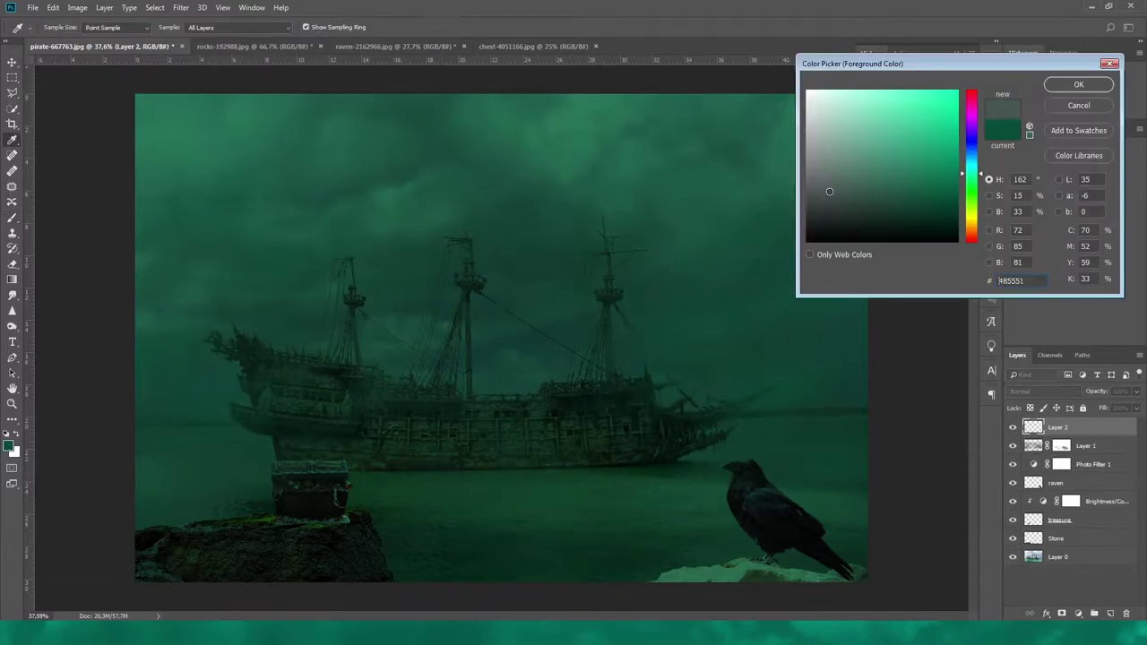
click(1078, 85)
key(b)
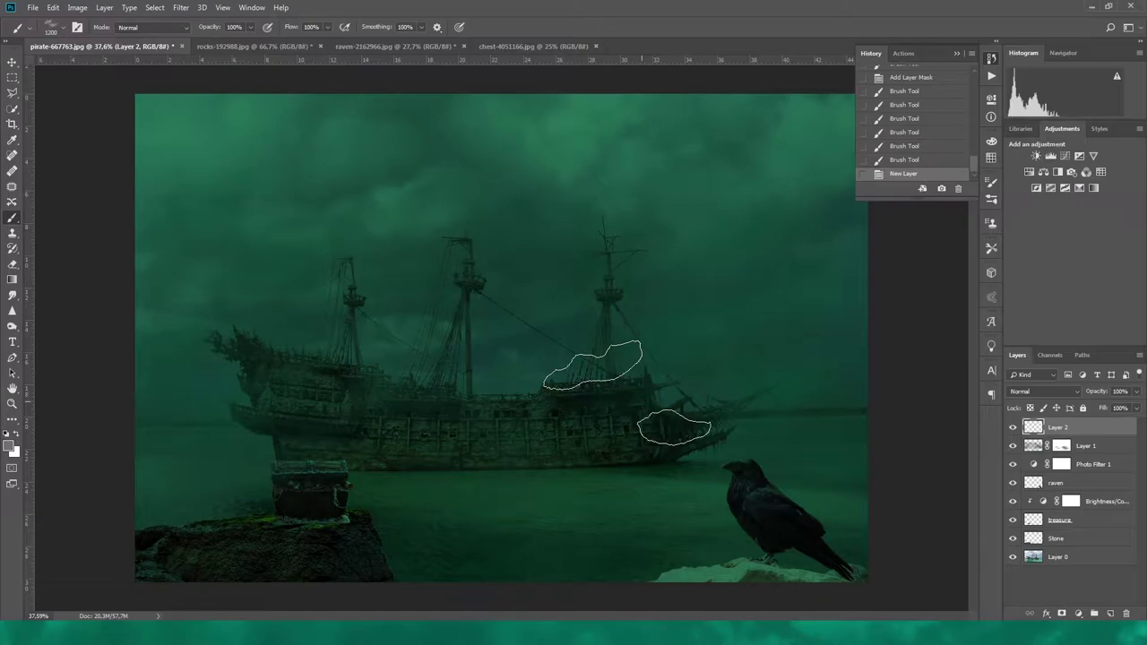
key(bracketright)
key(bracketright)
key(bracketright)
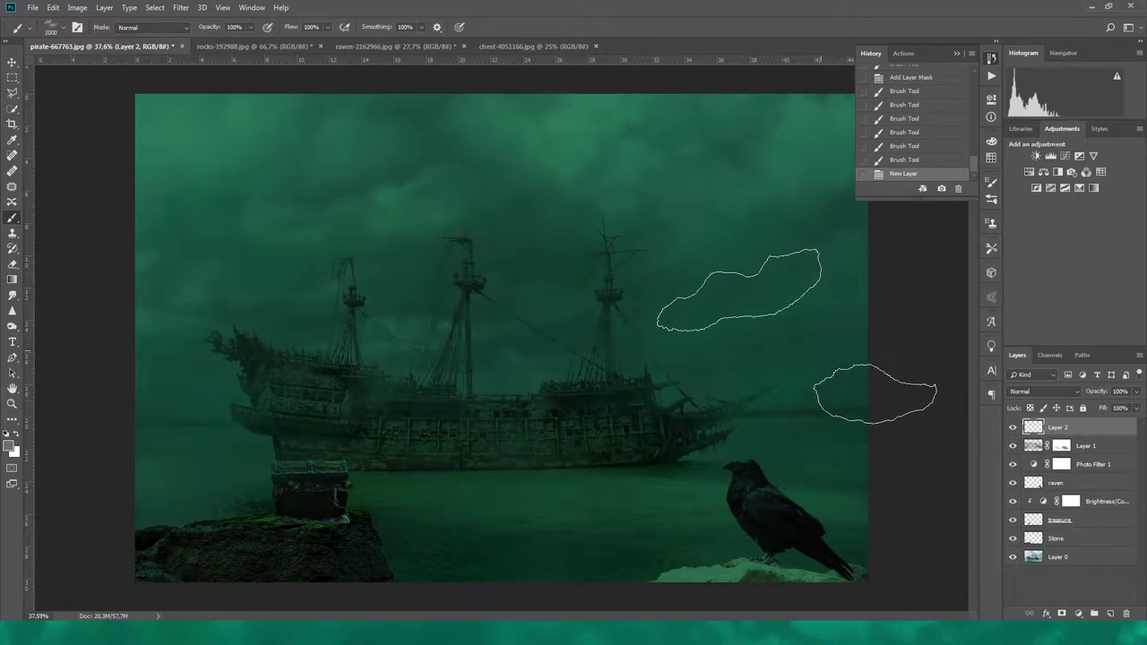
Step: Add a layer above the raven, delete stray Layer 2, and paint darker mist into the upper sky
click(1057, 483)
key(ctrl+shift+alt+n)
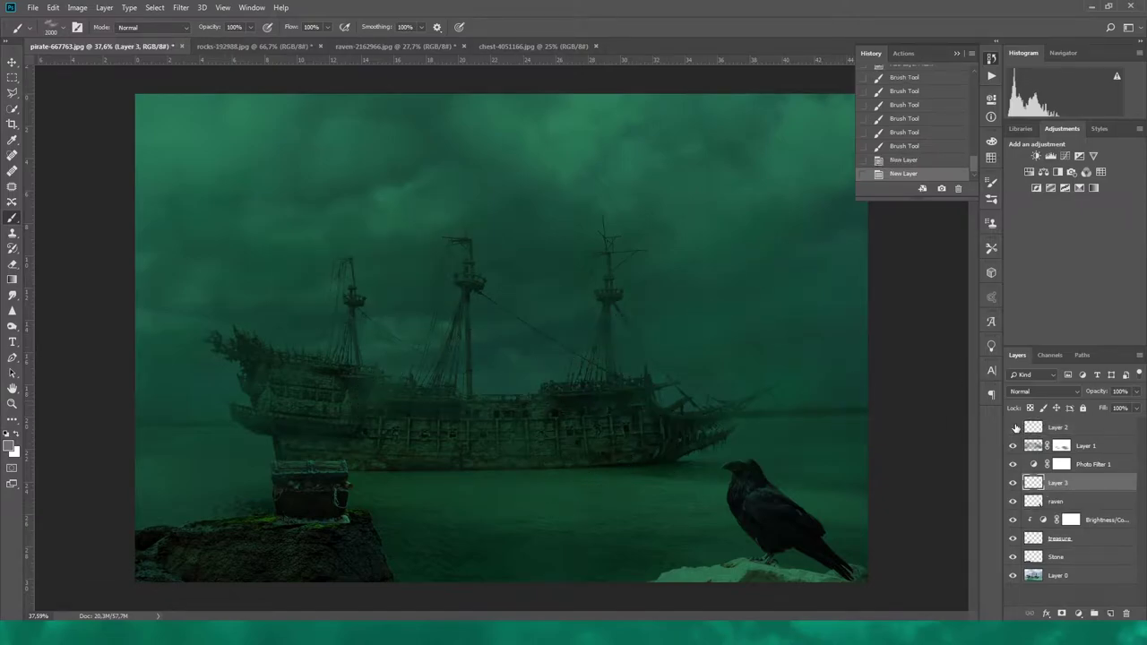
drag(1016, 428, 1016, 487)
key(Delete)
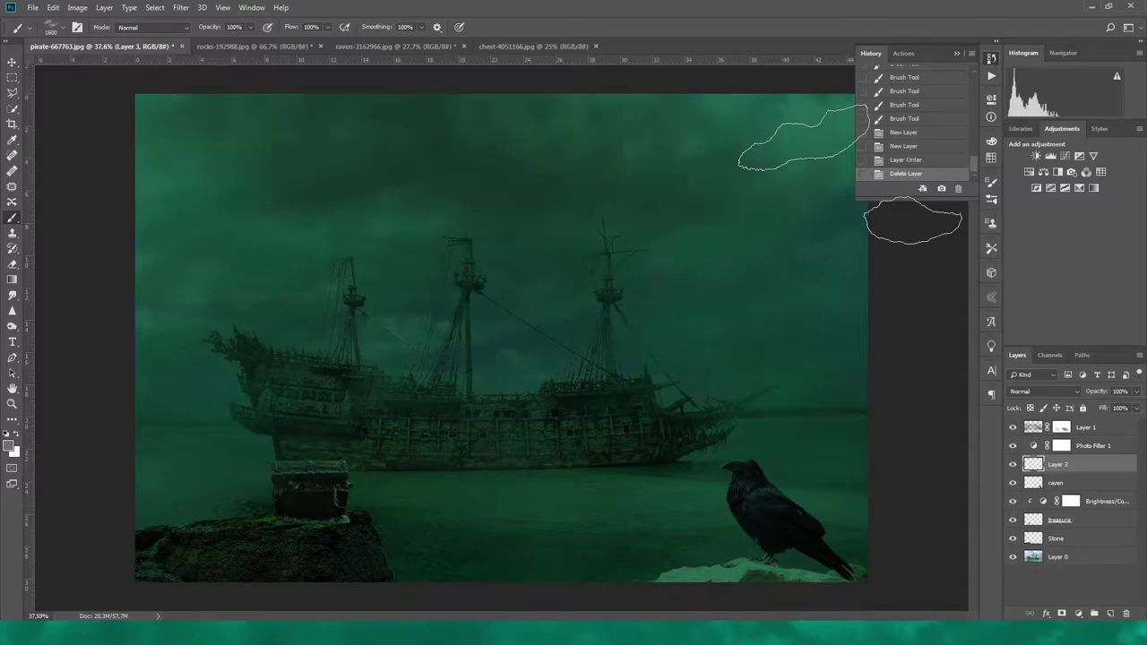
click(793, 142)
click(253, 336)
key(bracketleft)
key(bracketleft)
key(bracketleft)
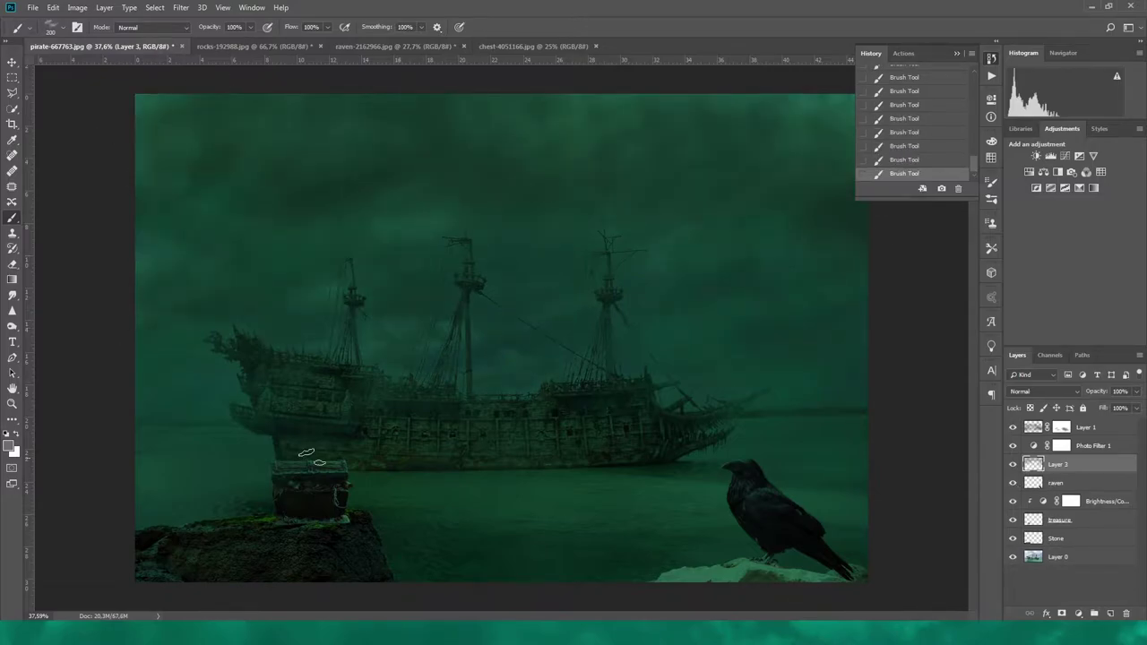
key(bracketright)
key(bracketright)
key(bracketright)
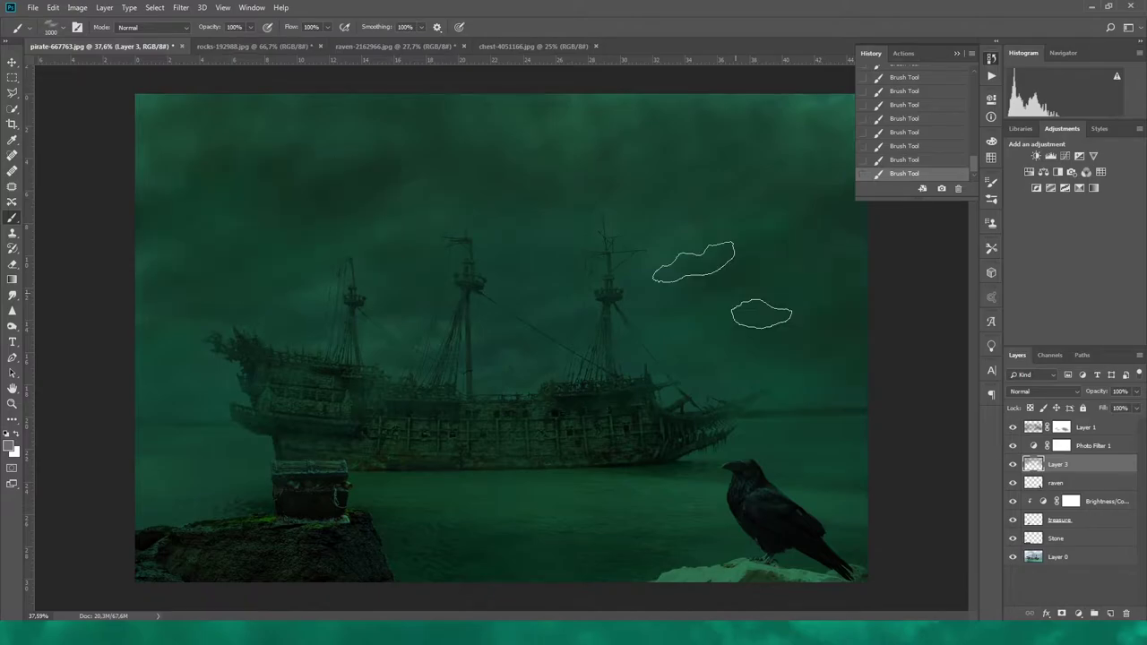
Step: Set Photo Filter 1 to Pin Light at 82% and add Brightness/Contrast at +25
click(1061, 445)
key(shift+alt+z)
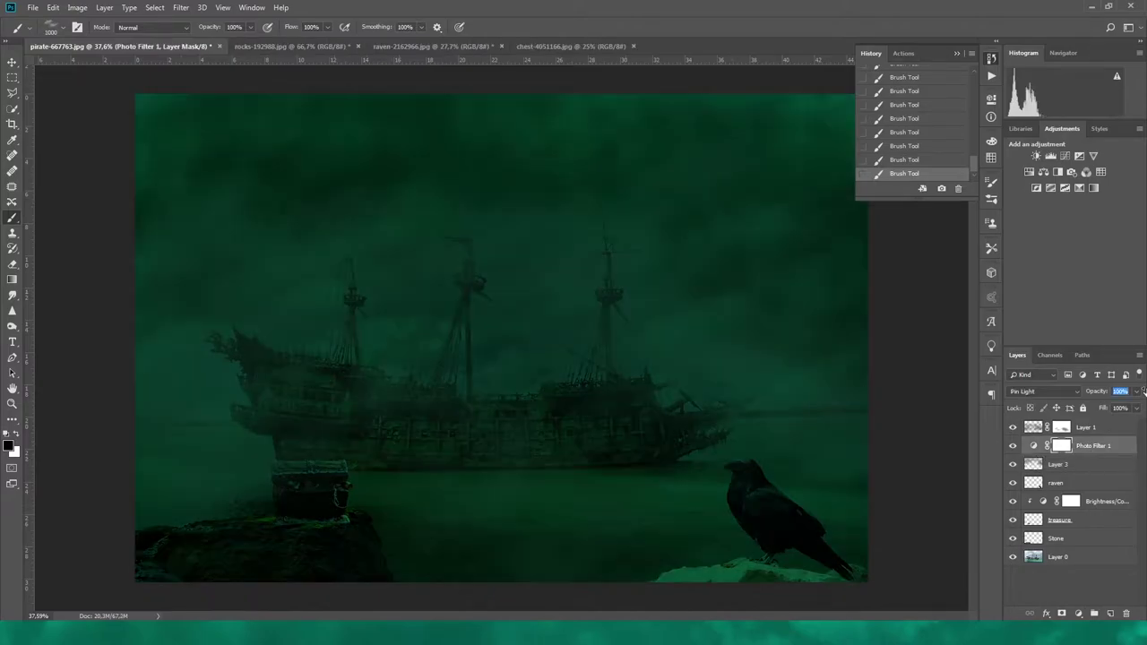
text(82)
key(Return)
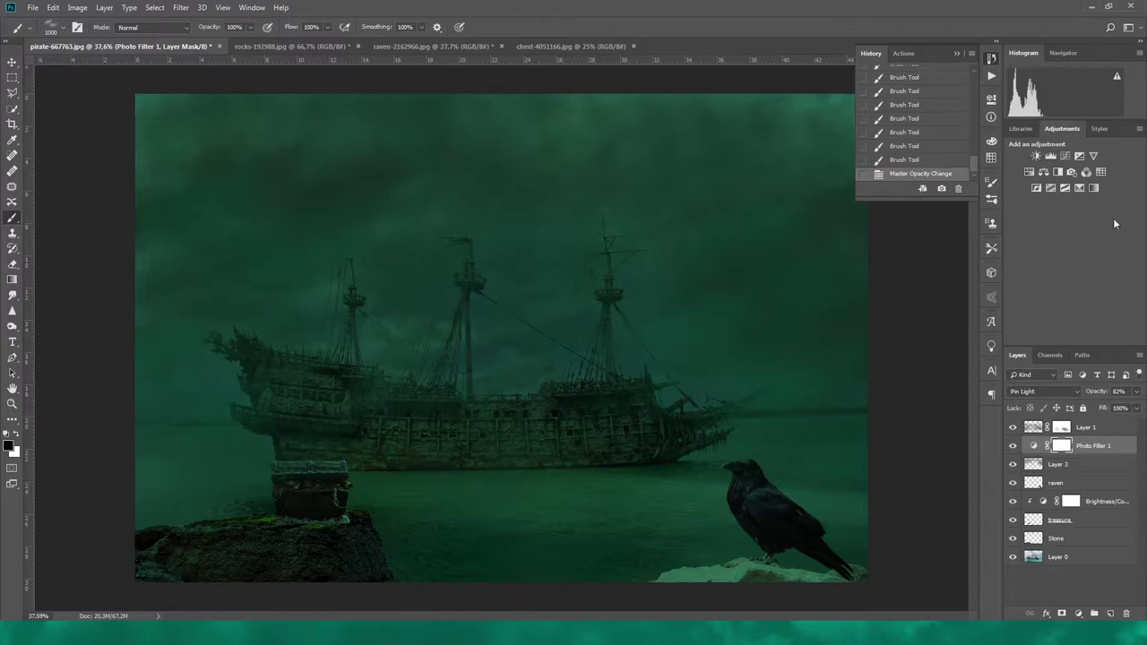
click(1035, 156)
drag(906, 164, 915, 165)
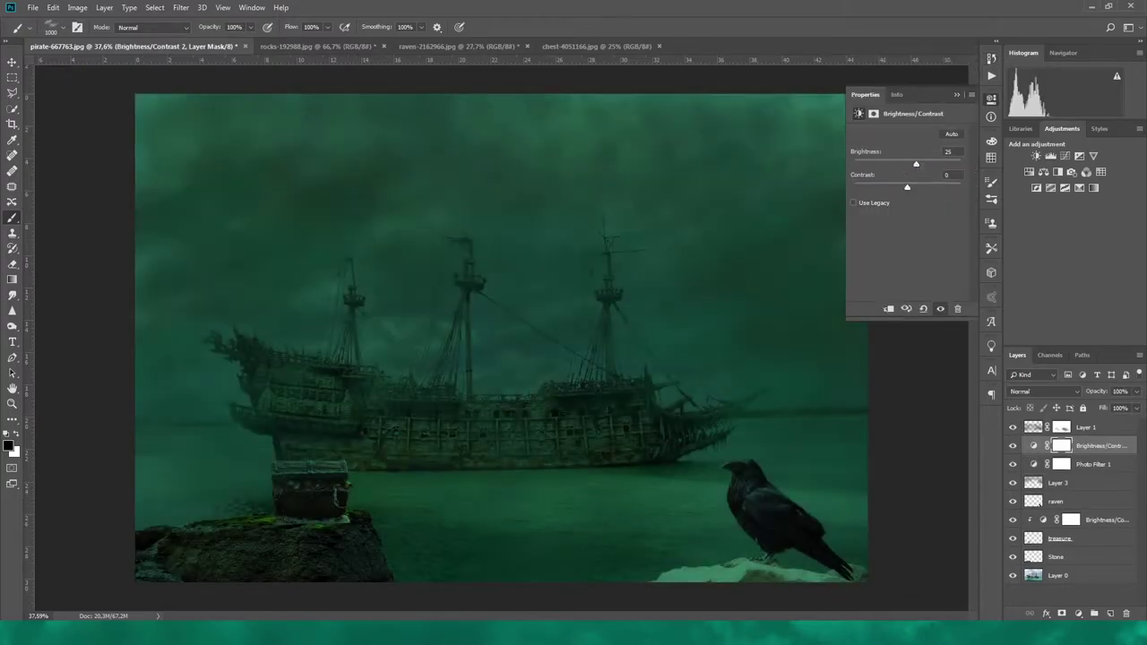
Step: Colour-tag the layers, mask the raven, and add an Exposure adjustment darkening the chest
right_click(853, 455)
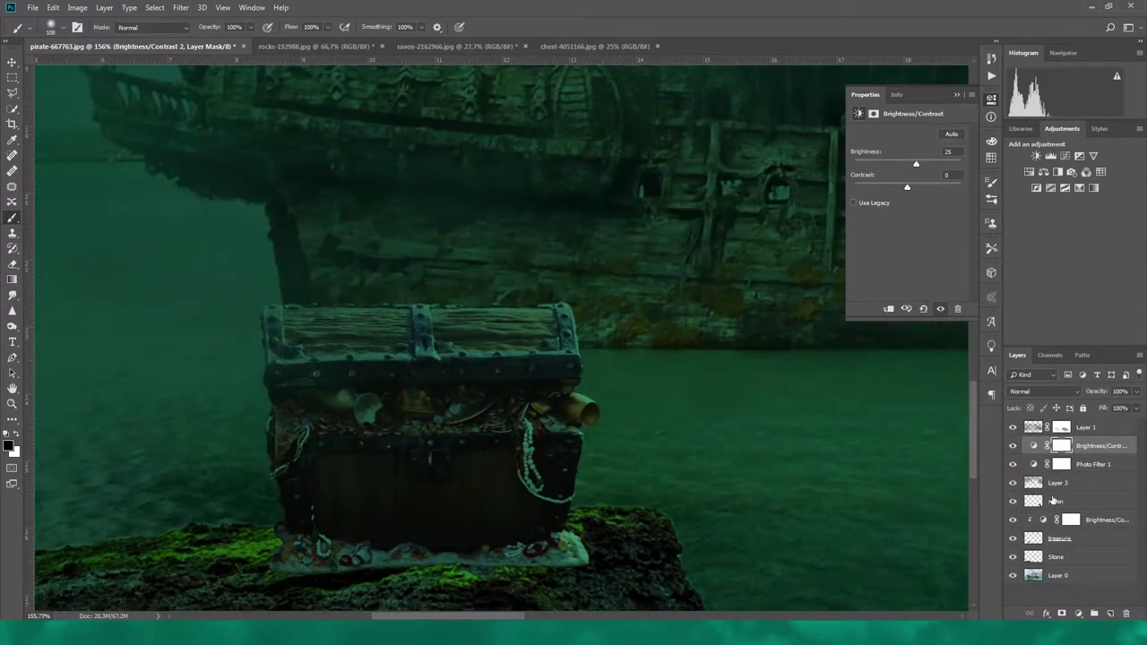
right_click(1055, 501)
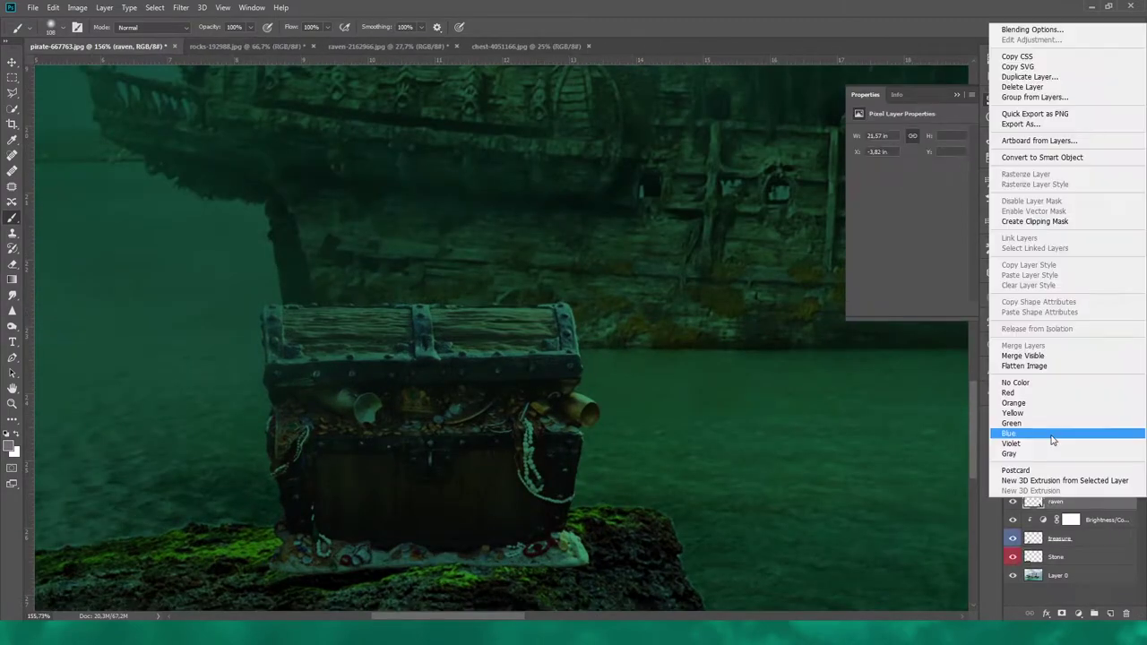
click(954, 437)
click(1062, 614)
scroll(519, 388, down, 3)
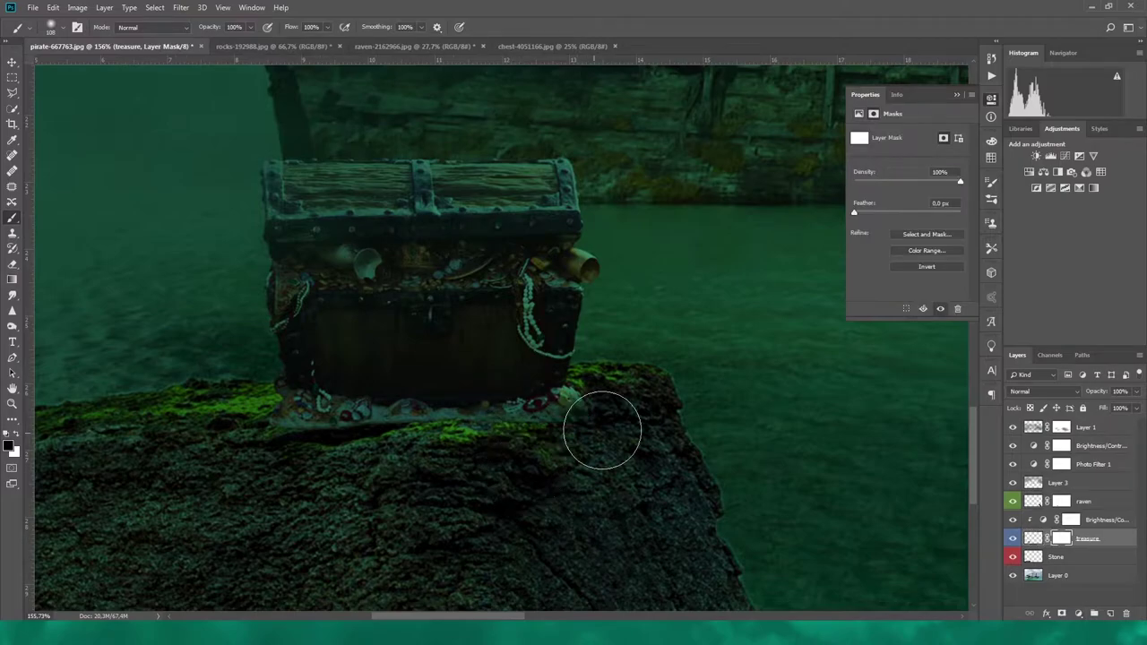
alt+scroll(264, 387, down, 10)
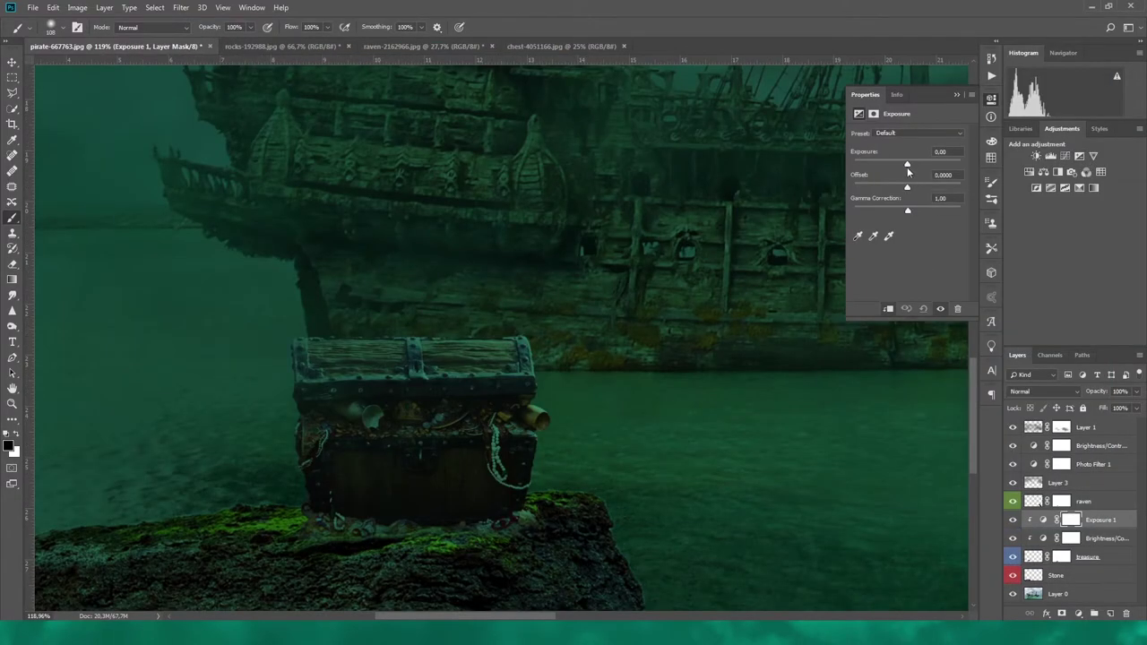
drag(907, 167, 896, 189)
Step: Invert the Exposure mask, paint darkening onto the chest lid, and feather the mask 9.7 px
key(ctrl+i)
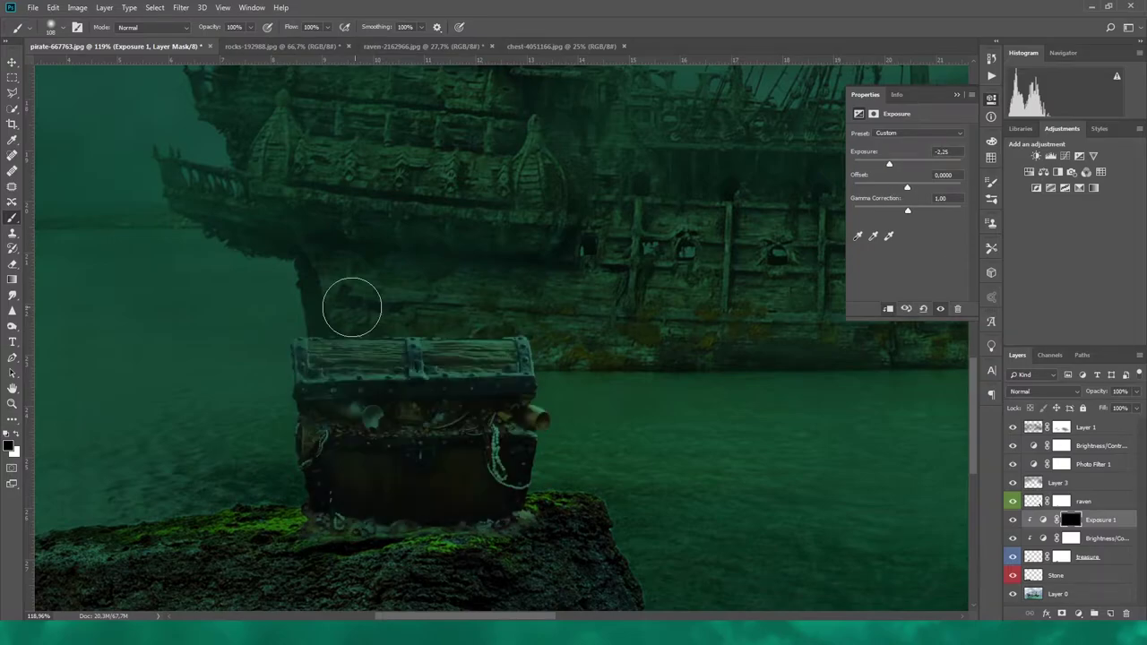
mouse_move(352, 308)
mouse_down()
mouse_move(589, 315)
mouse_move(546, 347)
mouse_move(704, 346)
mouse_up()
key(alt+ctrl+r)
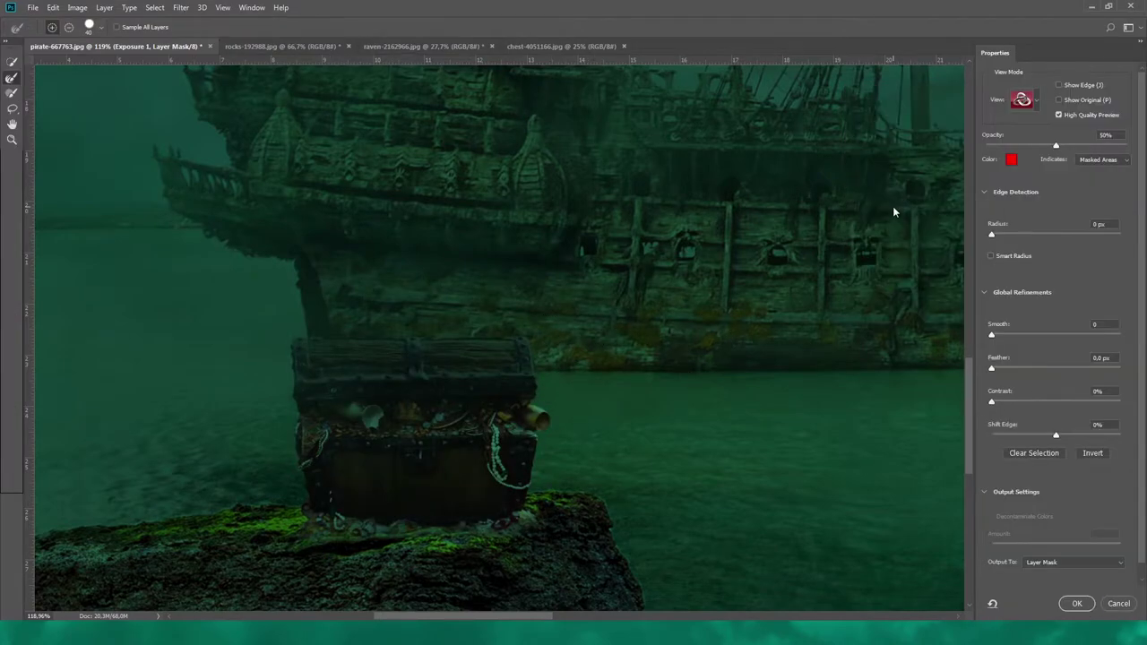
key(Escape)
drag(896, 218, 898, 219)
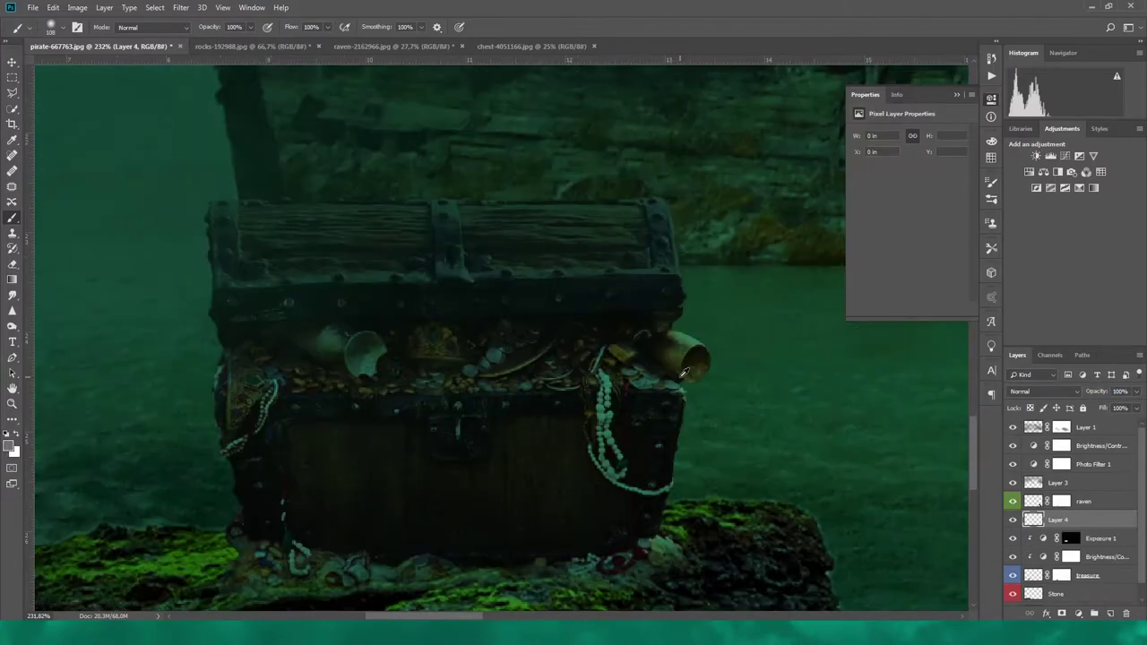
click(432, 443)
click(12, 445)
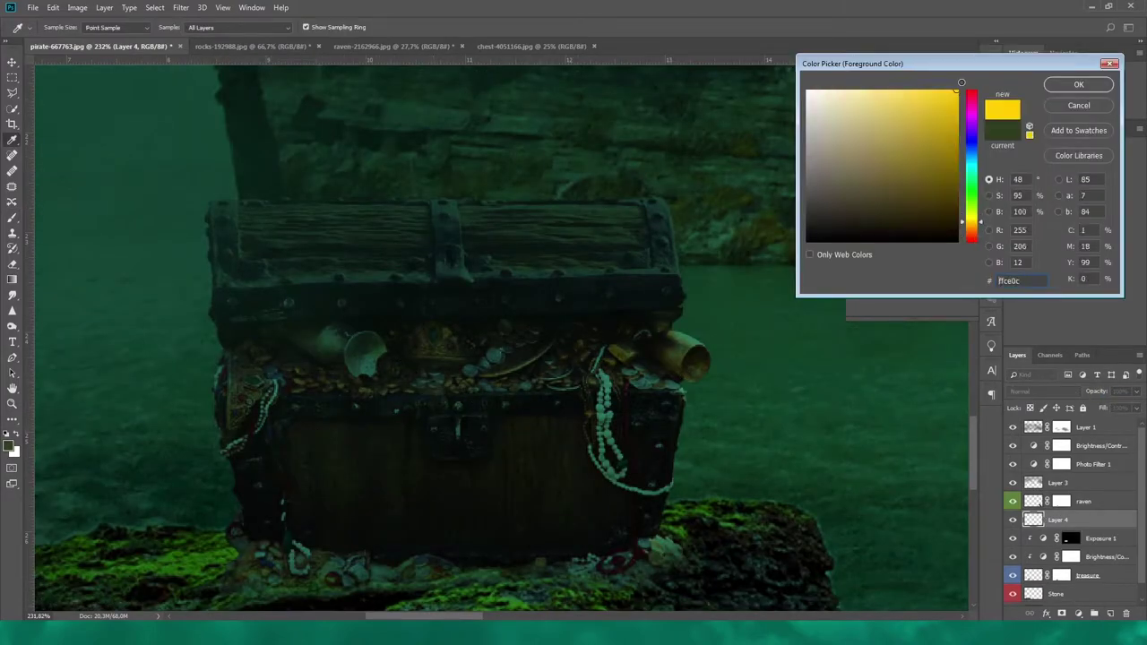
Step: Paint bright yellow over the chest's gold on a layer named golden light
click(1079, 85)
key(b)
key(Return)
mouse_move(466, 358)
mouse_down()
mouse_move(695, 358)
mouse_move(376, 363)
mouse_move(233, 433)
mouse_up()
key(bracketleft)
key(bracketleft)
key(bracketleft)
Step: Limit golden light to the bright gold with Blend If and add a layer mask
double_click(1107, 428)
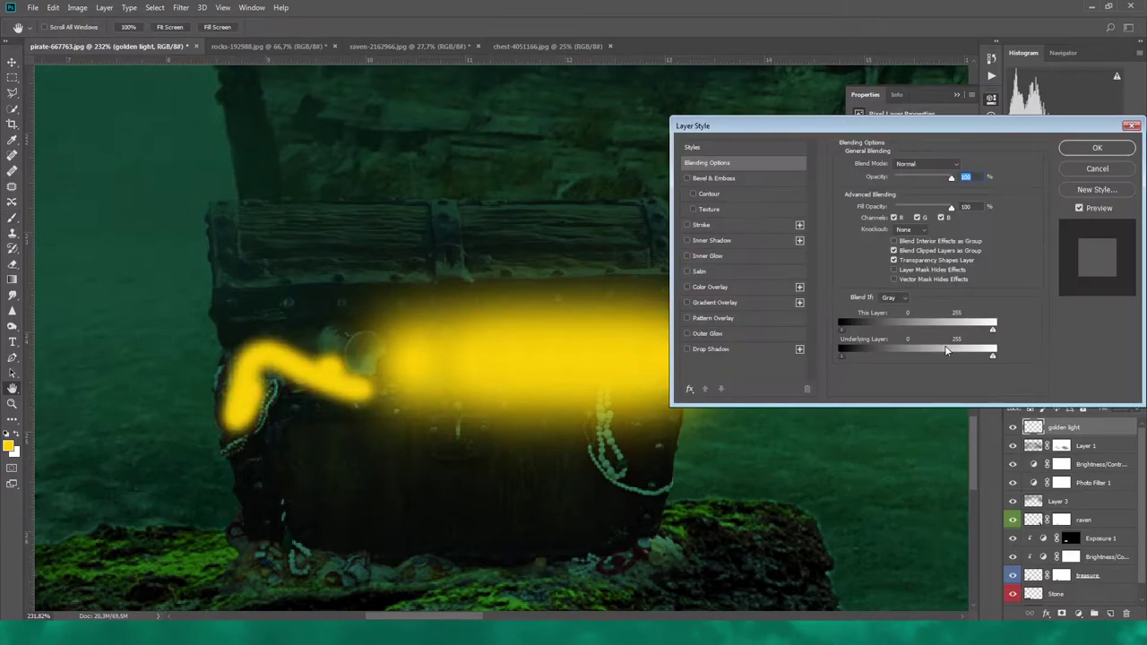
drag(845, 360, 875, 360)
click(1094, 148)
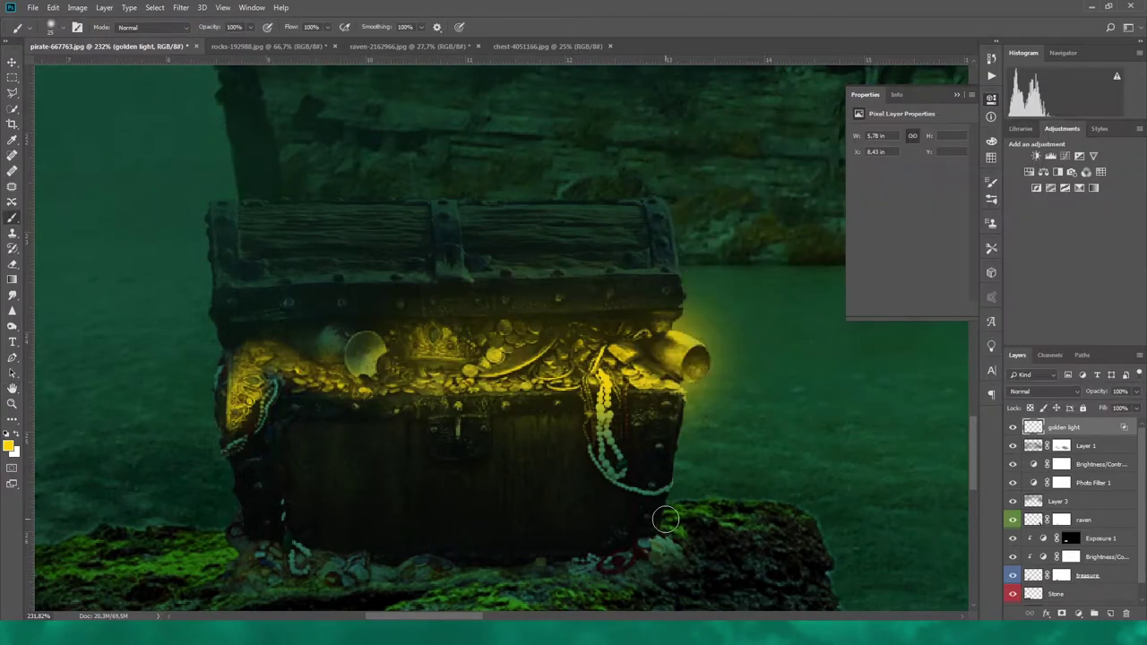
click(1062, 614)
right_click(594, 430)
key(Escape)
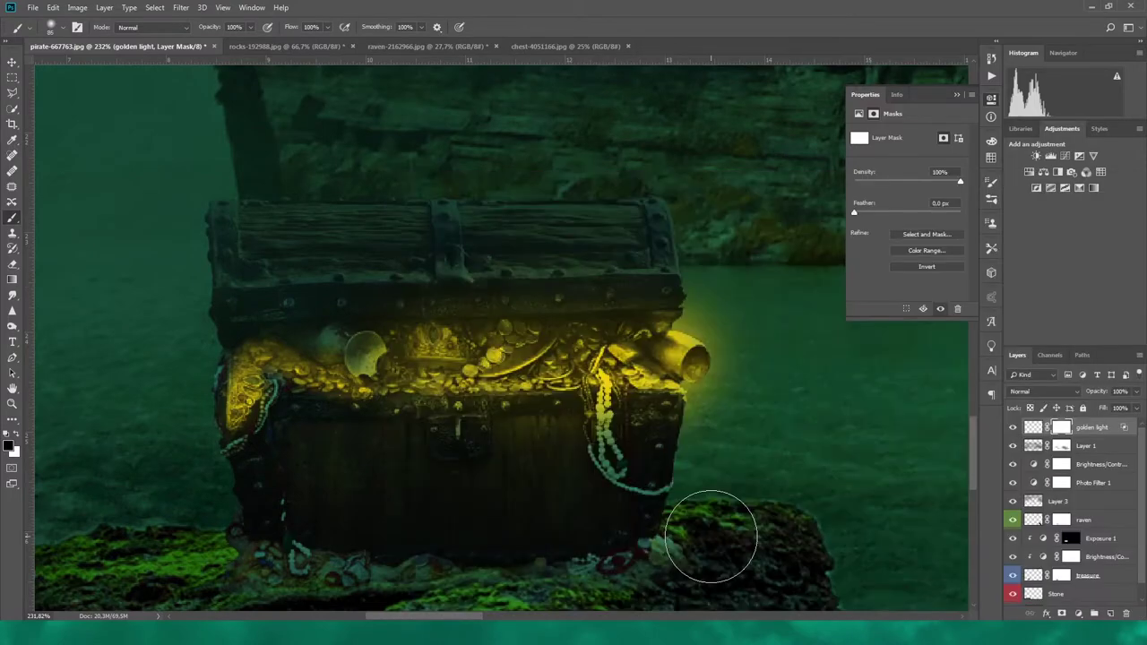
scroll(504, 412, down, 10)
Step: Add a Color Lookup adjustment using the EdgyAmber.3DL 3DLUT file
click(1101, 171)
click(941, 135)
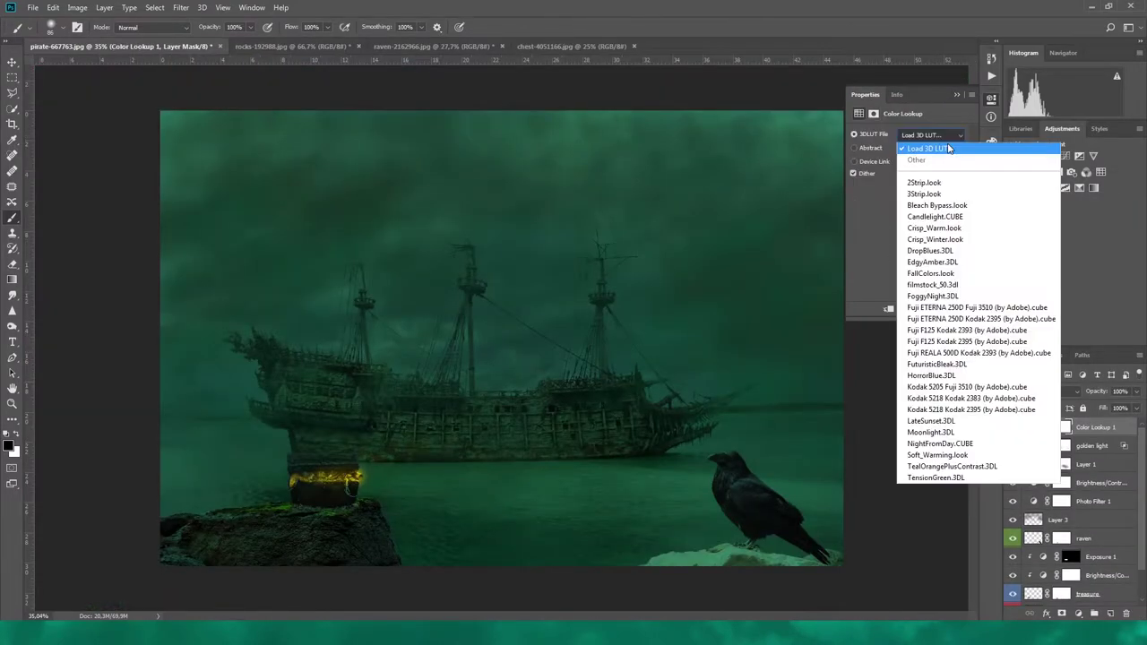
click(932, 262)
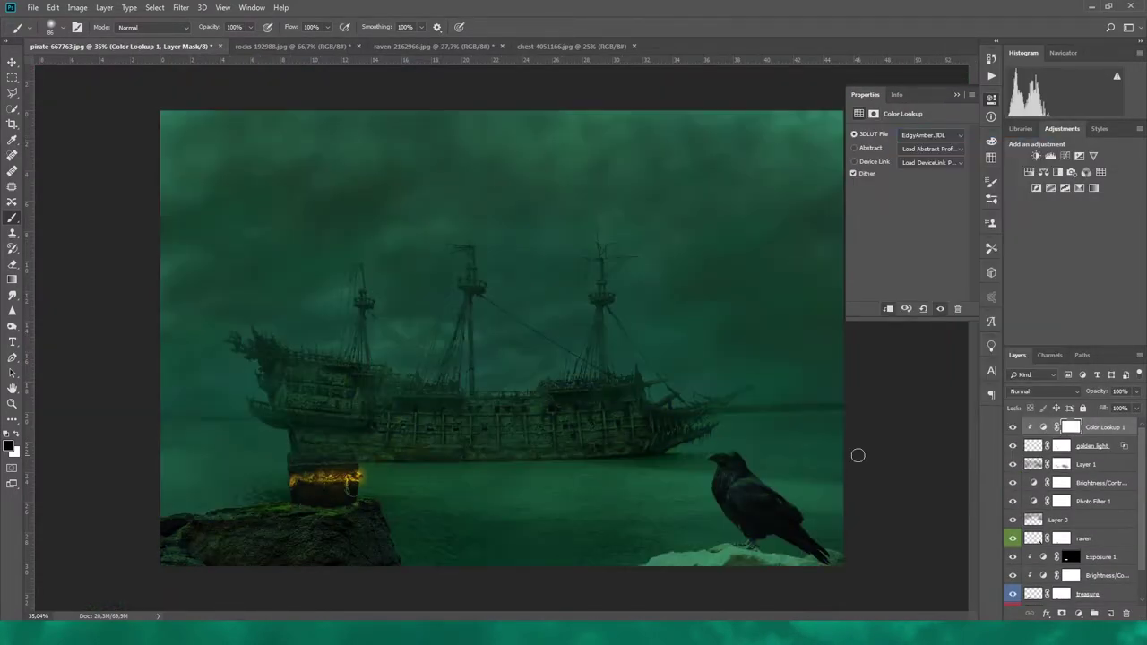
scroll(518, 426, up, 1)
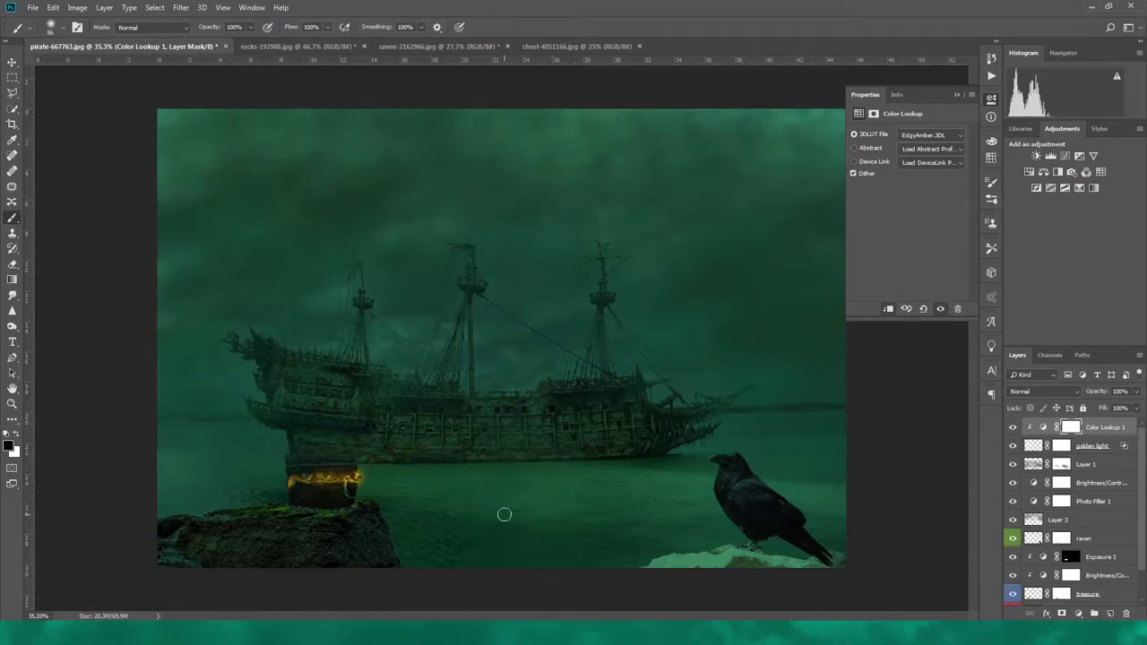
scroll(511, 439, up, 3)
Step: Check the golden light and Color Lookup layers, then add a Curves adjustment above the raven
click(1036, 452)
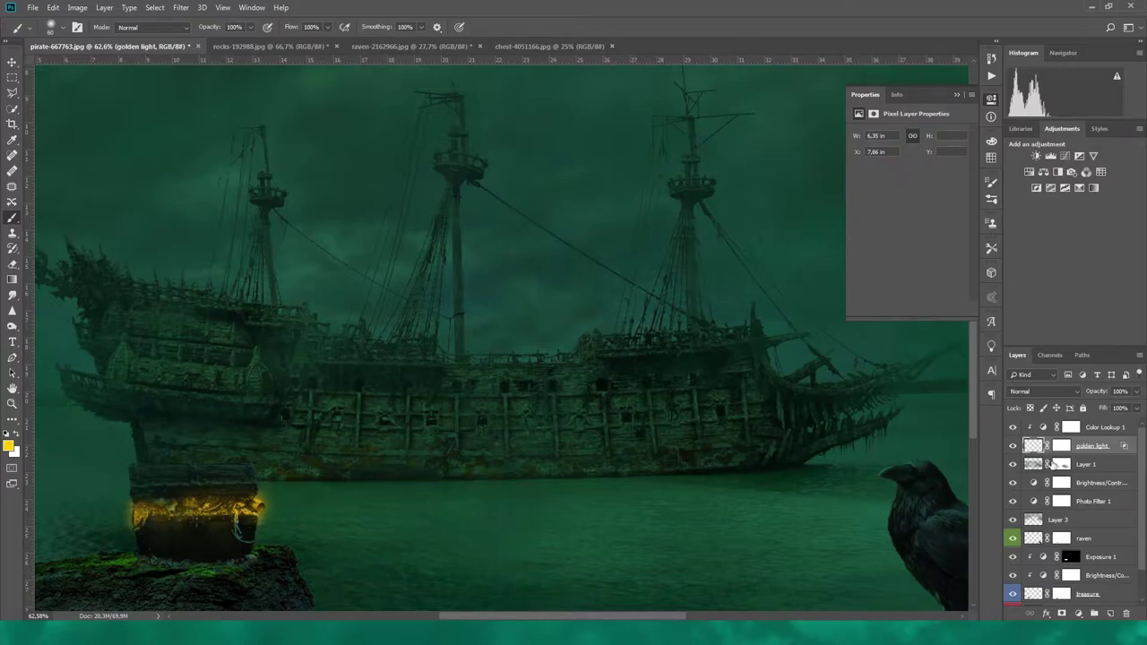
click(1091, 428)
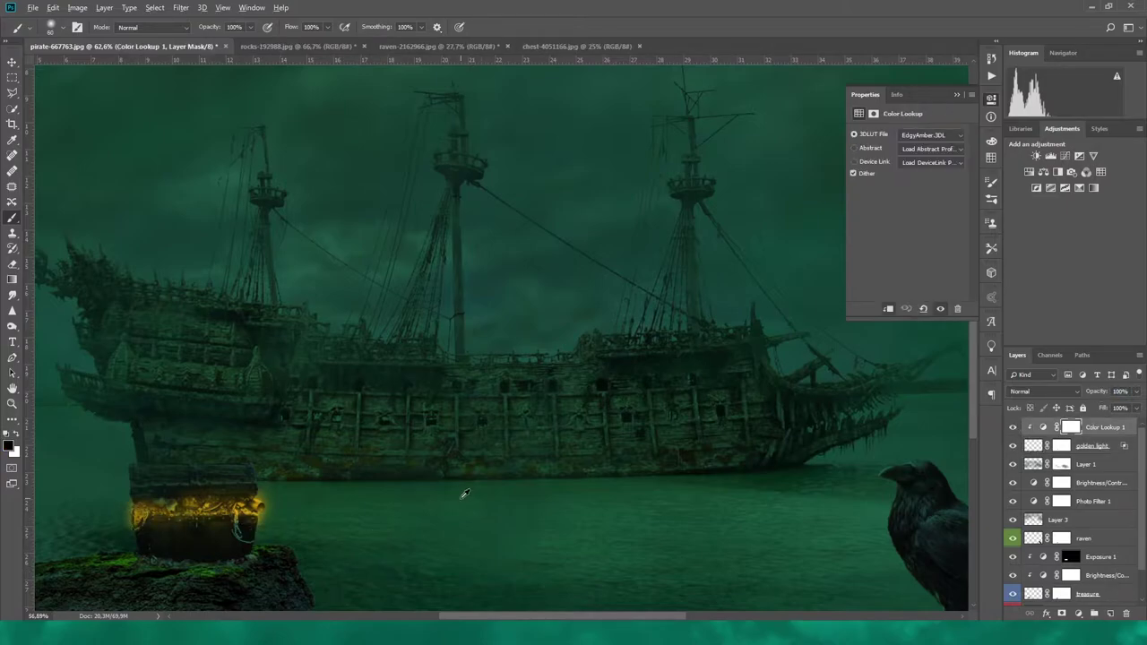
scroll(448, 421, up, 2)
scroll(477, 600, up, 1)
scroll(478, 601, down, 2)
scroll(475, 587, down, 2)
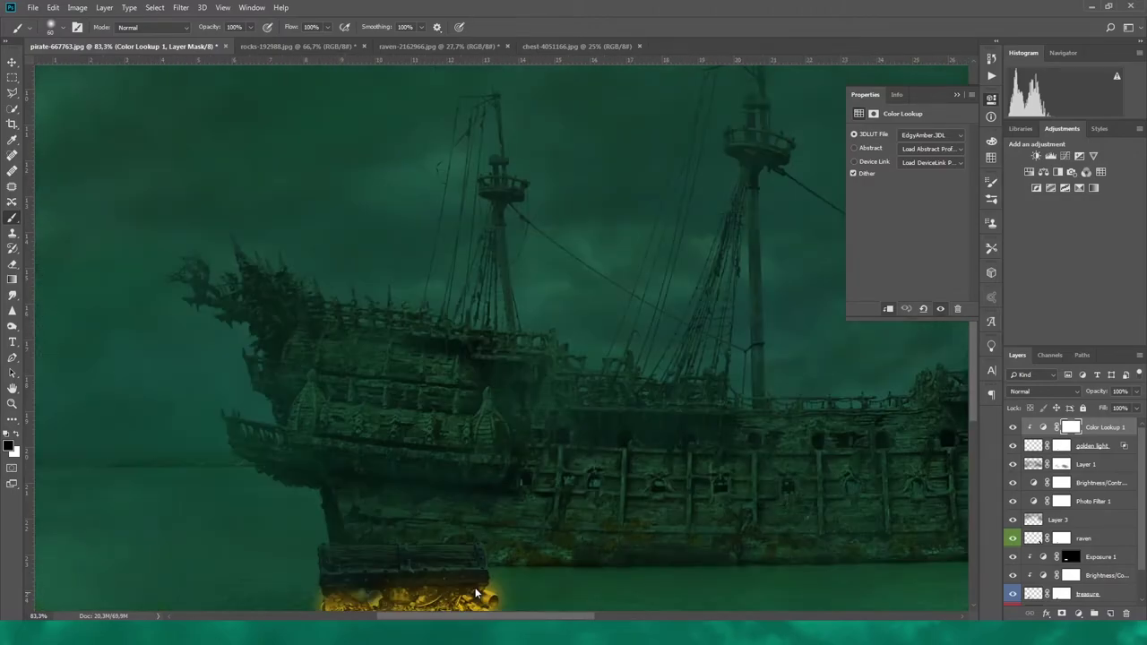
scroll(474, 587, down, 1)
click(1084, 538)
click(1050, 156)
Step: Clip and reshape Curves 1 on the raven, try Levels midtones at 2.38, then delete the Levels
click(921, 203)
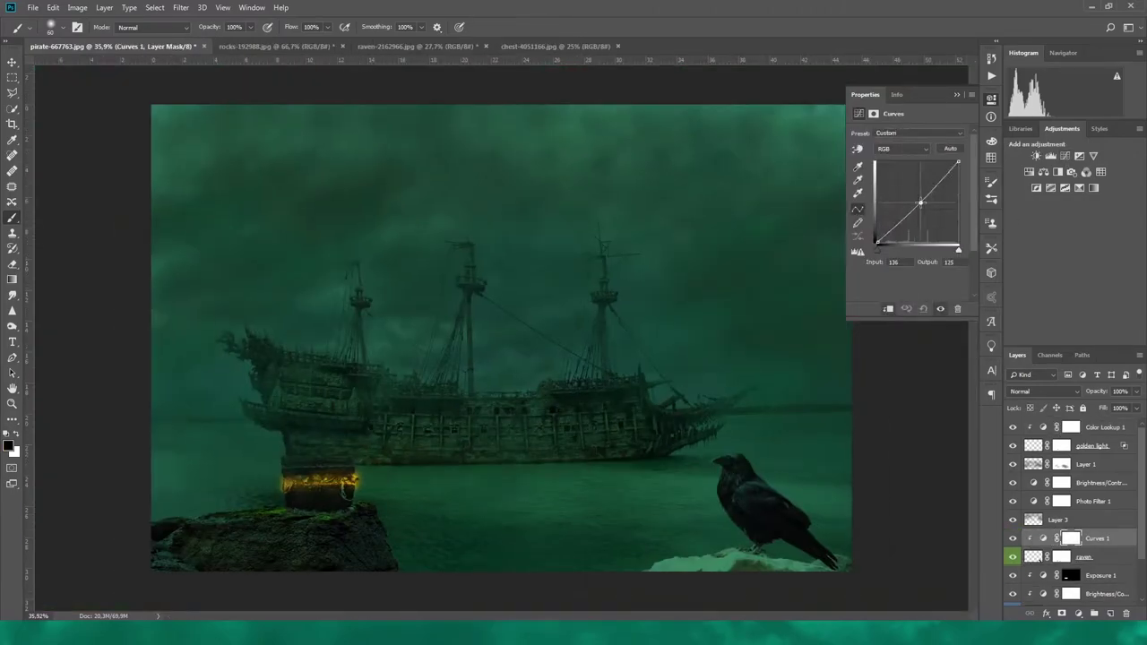
drag(898, 218, 897, 221)
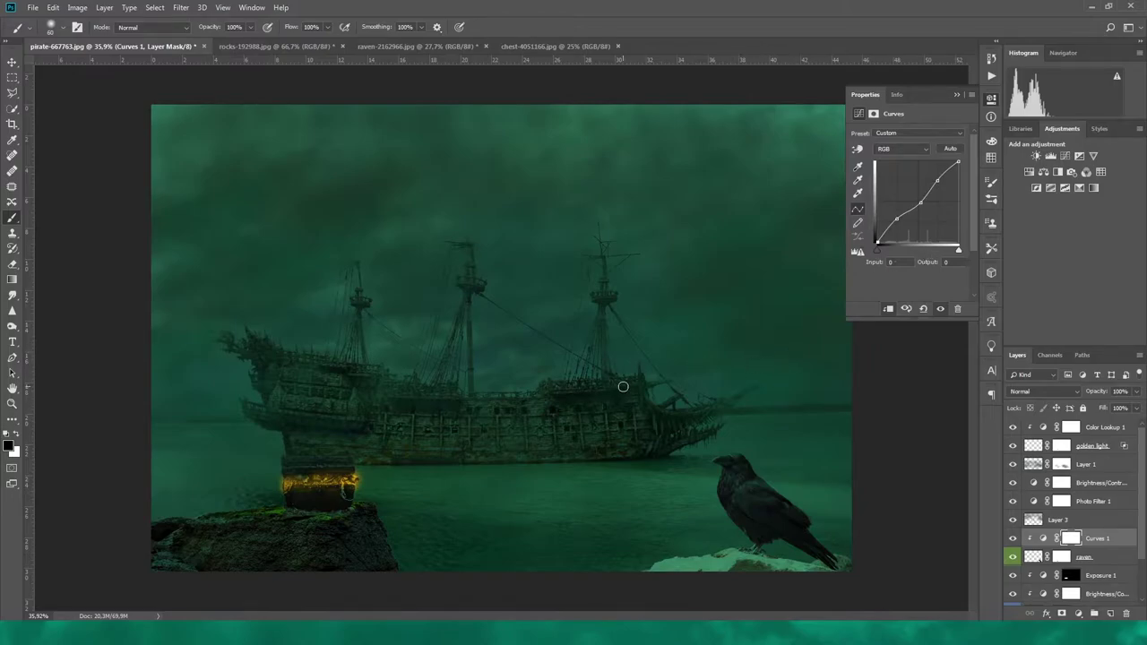
click(1050, 156)
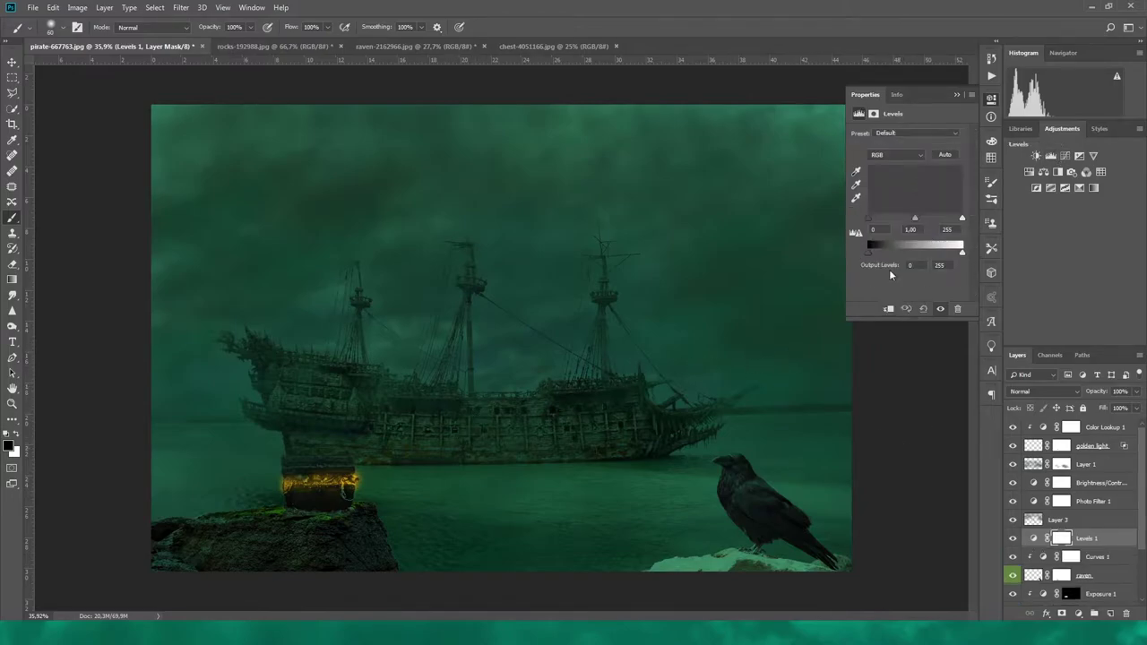
drag(915, 218, 886, 218)
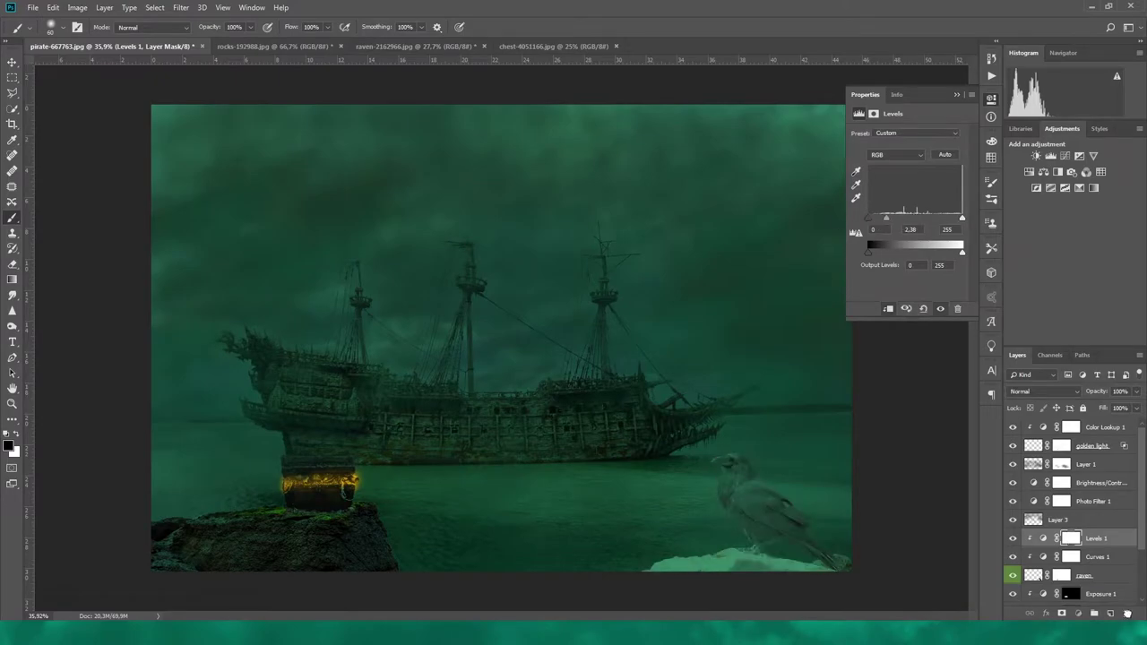
click(1127, 613)
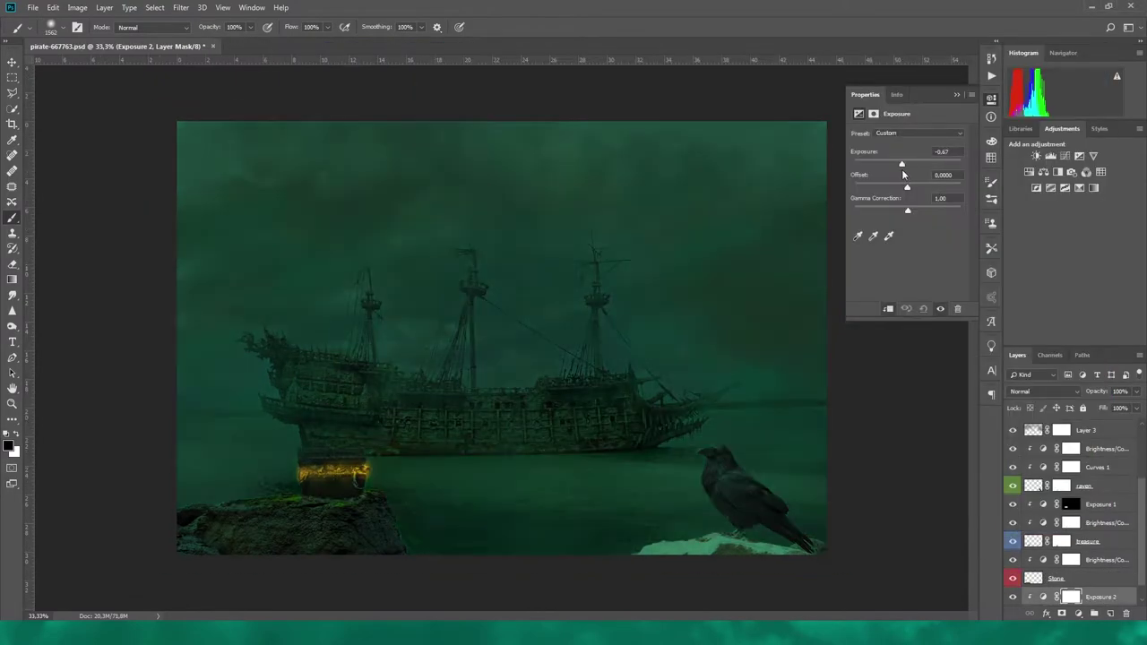
Step: Invert the Exposure 2 mask to black, delete Exposure 2, and select Layer 1
drag(902, 168, 893, 168)
key(ctrl+i)
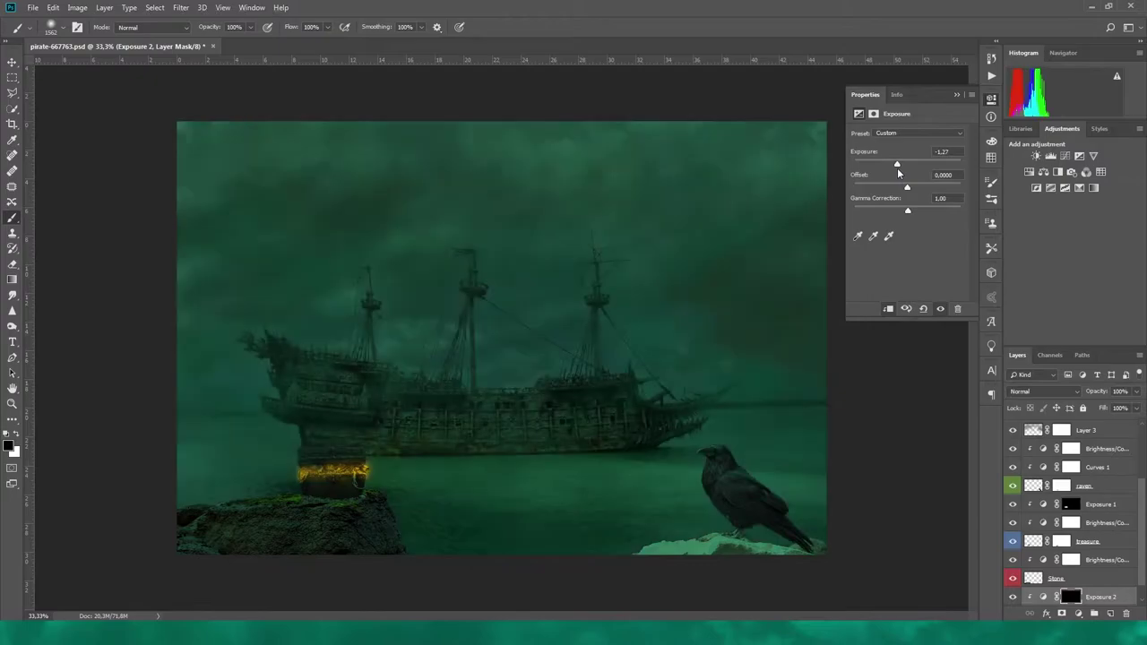
key(bracketleft)
key(bracketleft)
key(bracketleft)
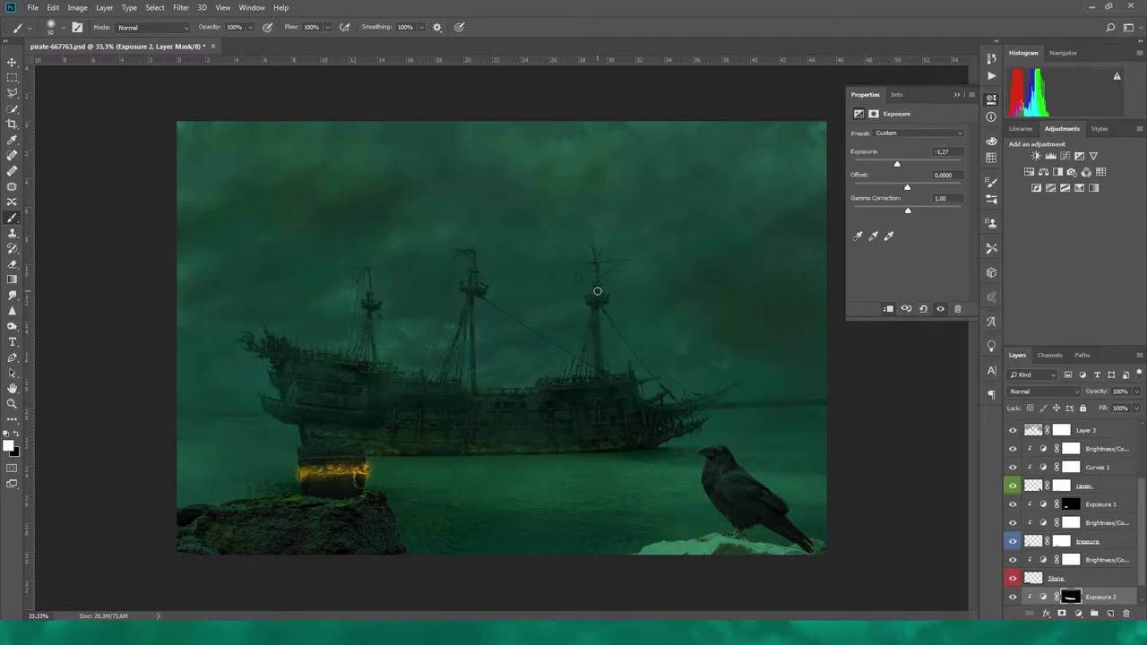
key(Delete)
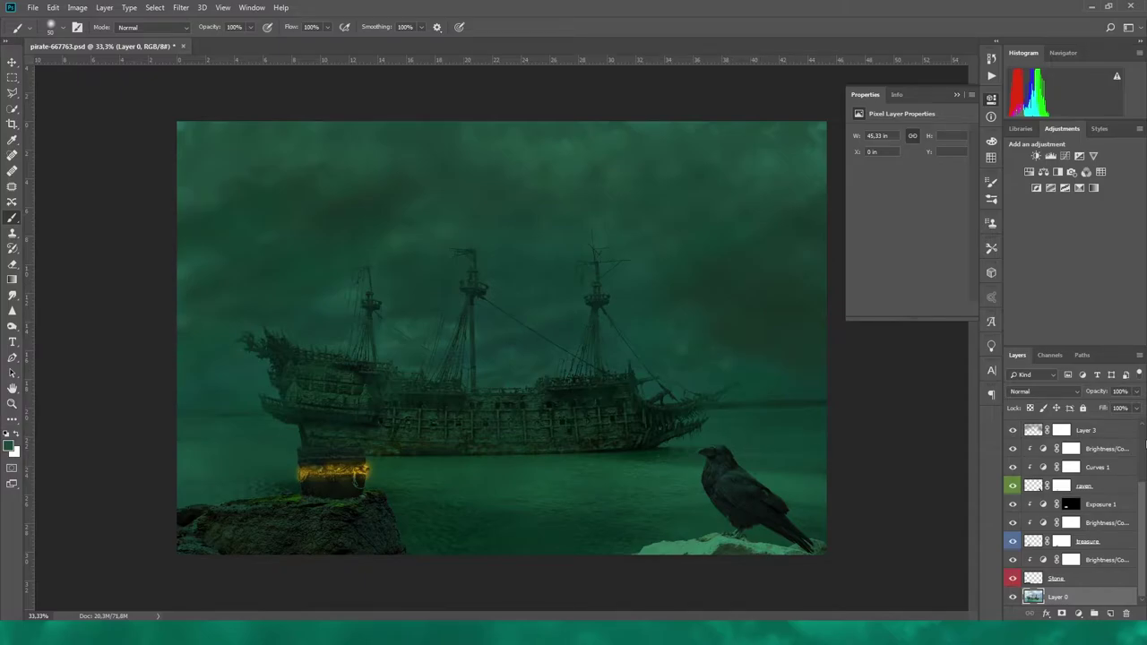
scroll(1146, 439, up, 3)
scroll(1145, 484, down, 3)
scroll(1129, 484, up, 3)
click(1122, 468)
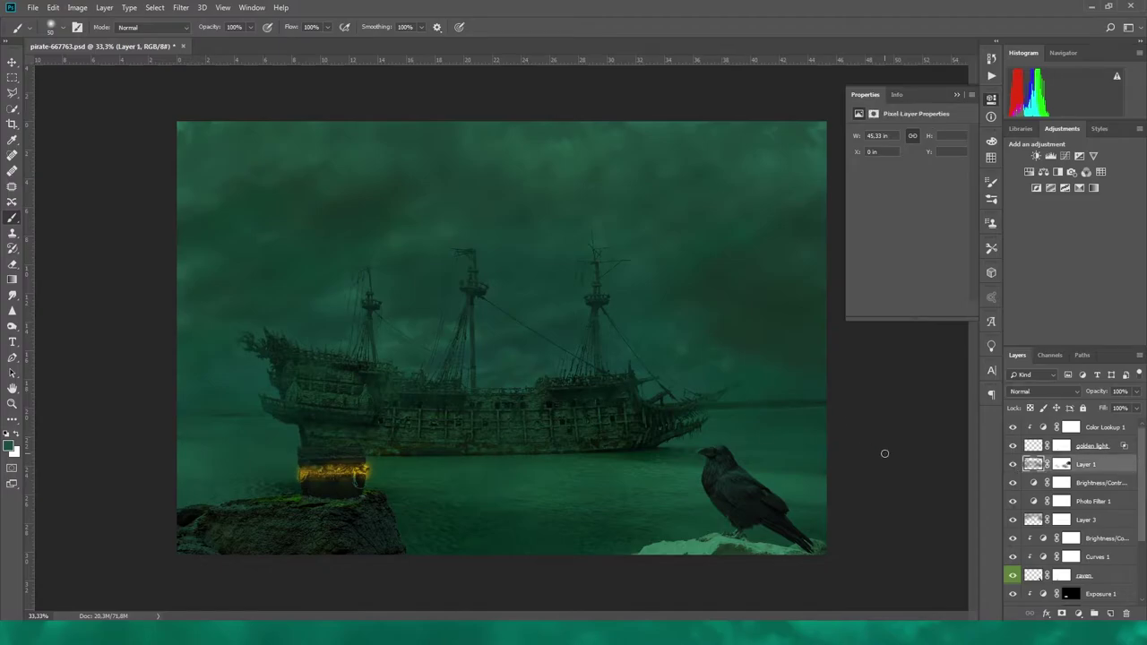
Step: Pick a cloud brush preset and paint fog over the ship's bow and water on Layer 1
key(ctrl+shift+a)
click(1011, 410)
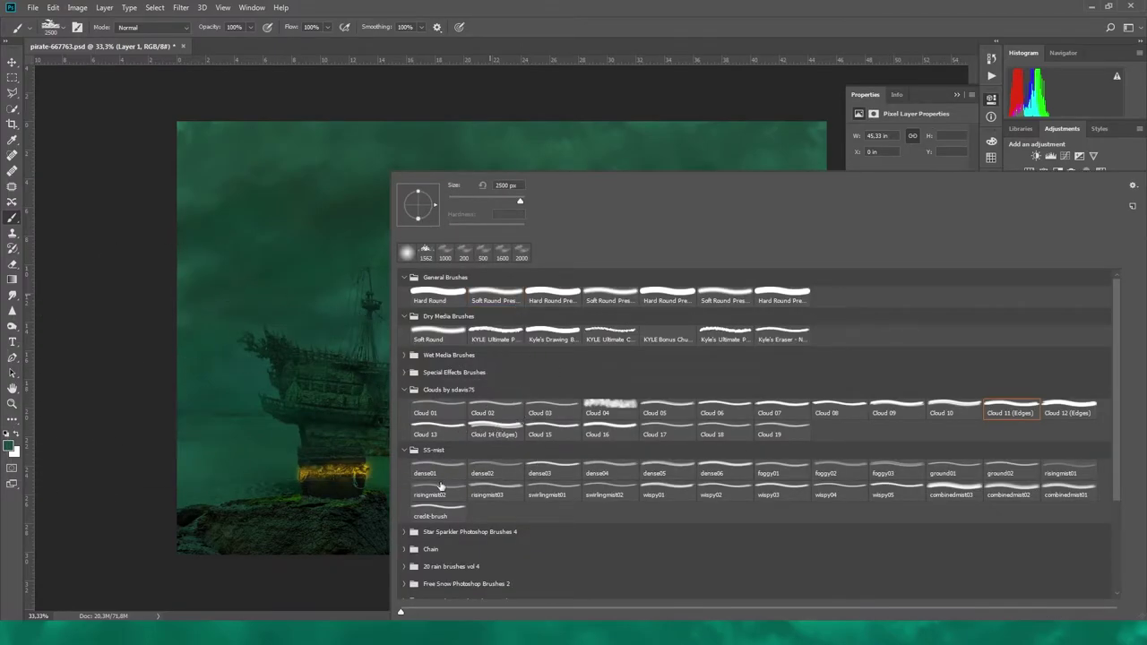
click(438, 429)
click(242, 466)
right_click(224, 439)
click(610, 503)
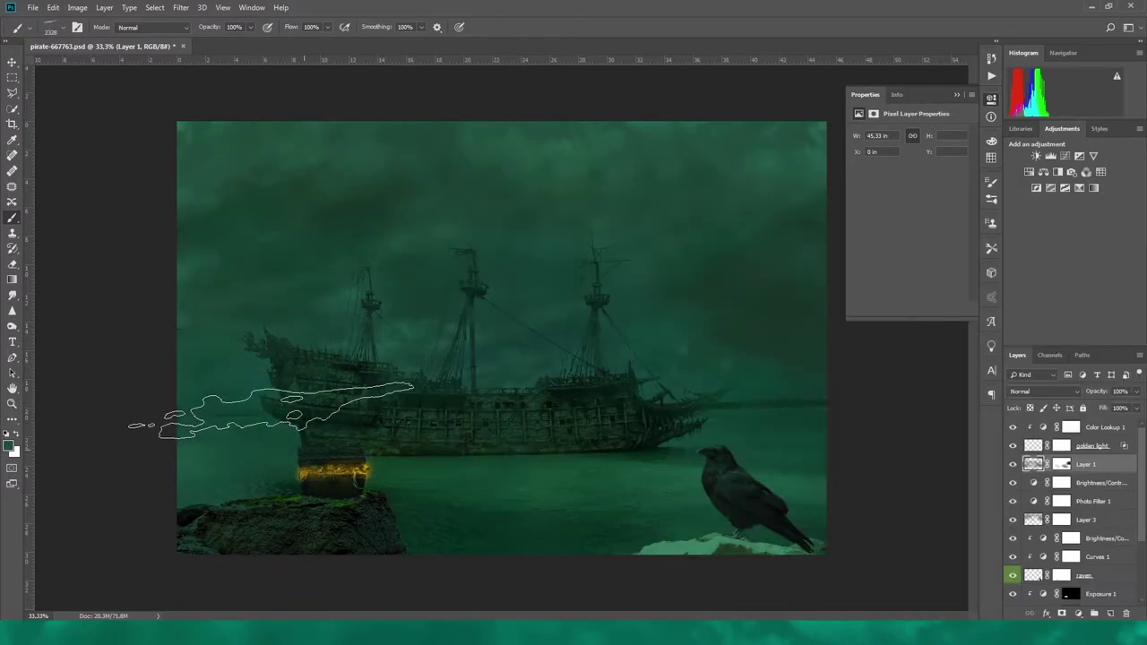
right_click(281, 415)
click(608, 427)
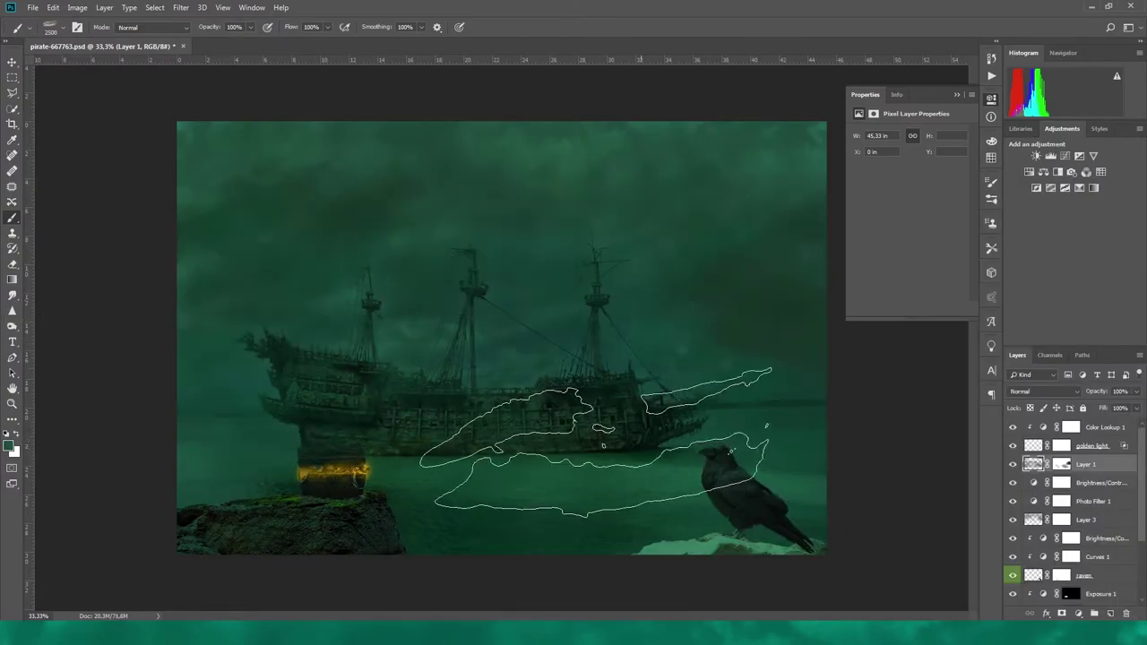
drag(717, 457, 576, 414)
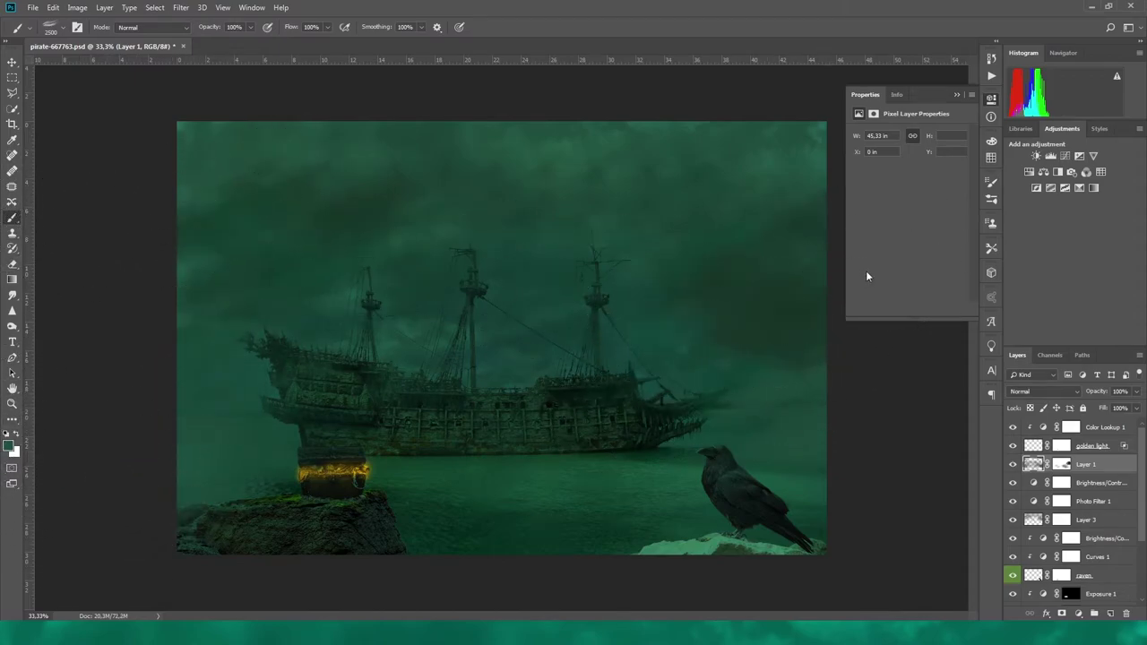
Step: Set up a soft round brush at 500 px with 0% hardness
scroll(806, 287, down, 3)
right_click(563, 243)
right_click(538, 286)
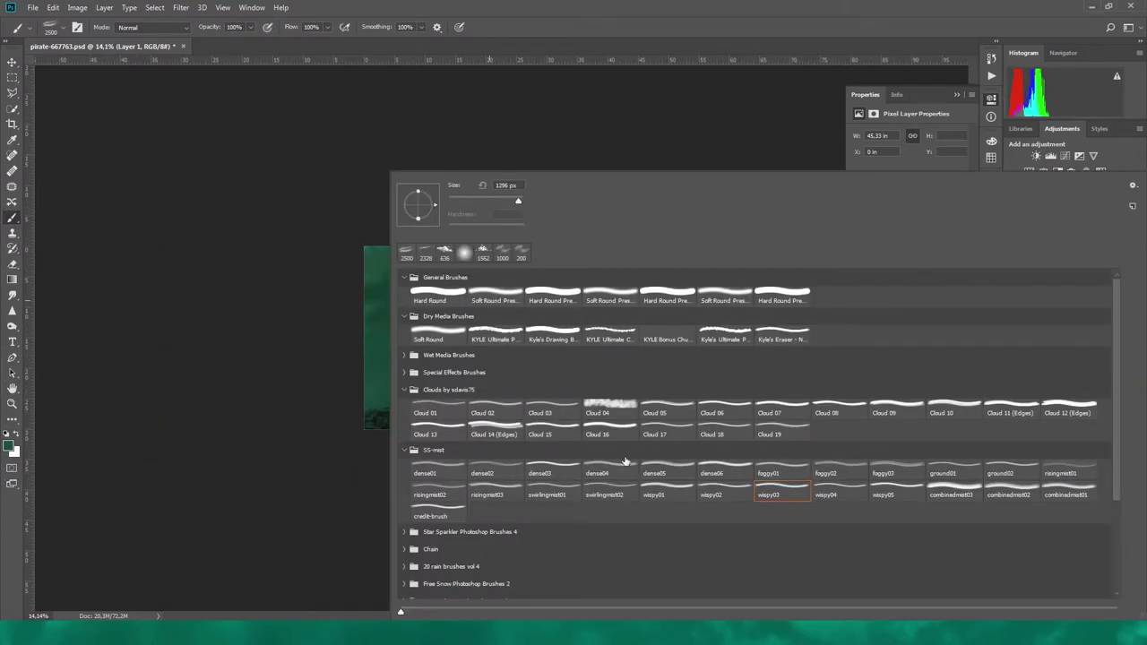
key(Escape)
scroll(537, 287, up, 3)
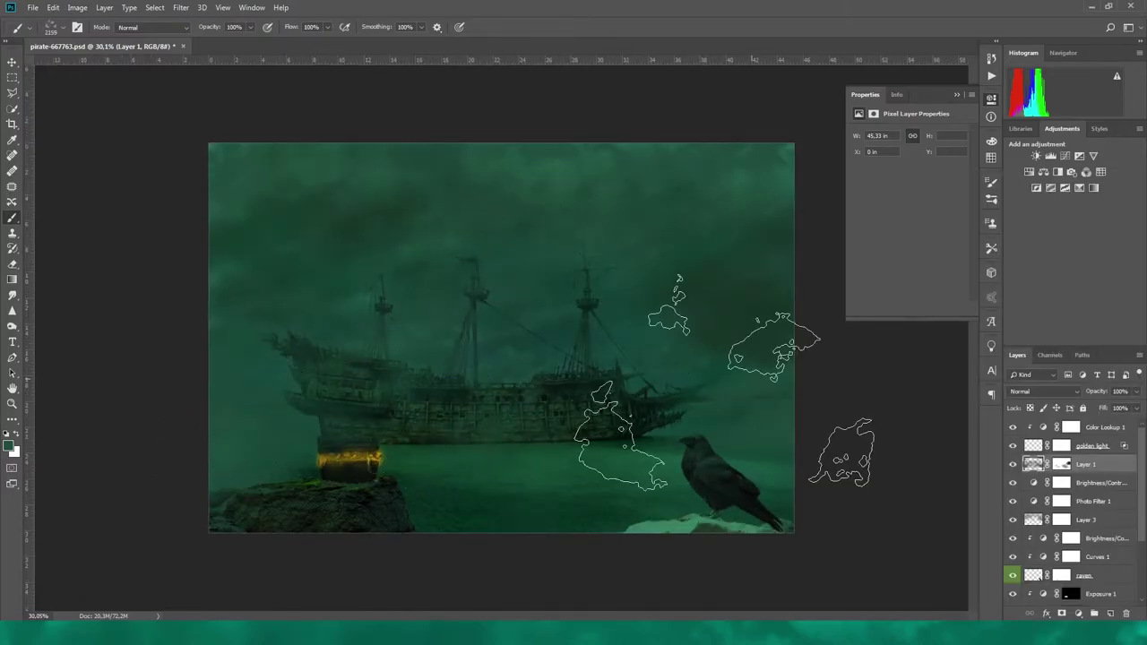
scroll(296, 385, up, 2)
scroll(296, 386, up, 1)
key(bracketleft)
key(bracketleft)
key(bracketleft)
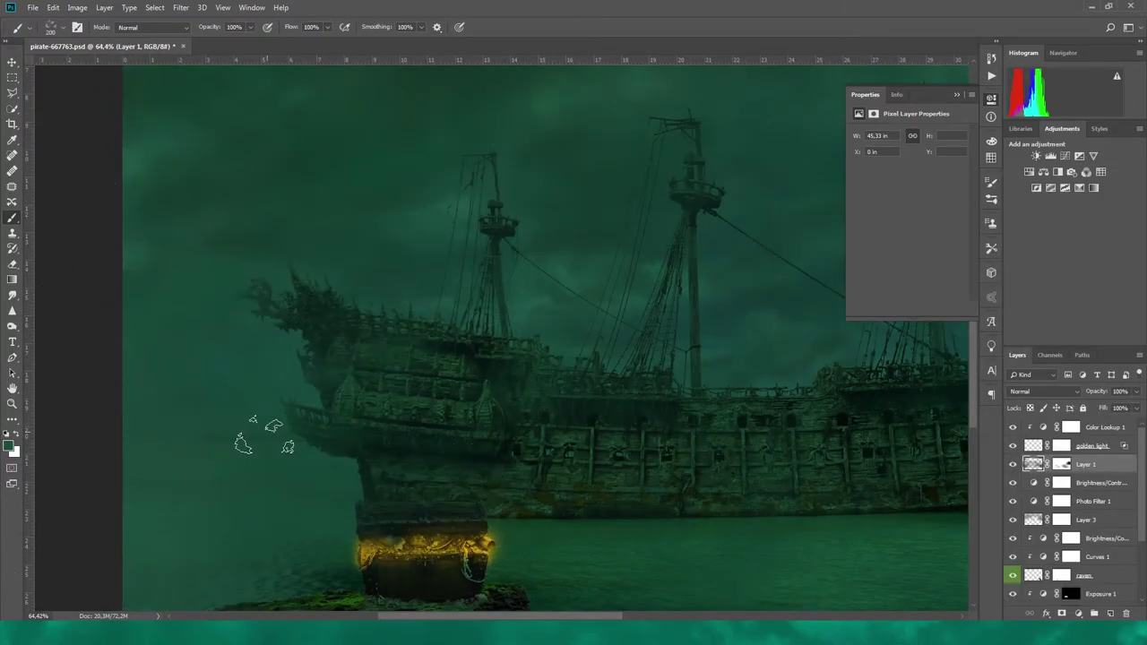
drag(488, 616, 679, 615)
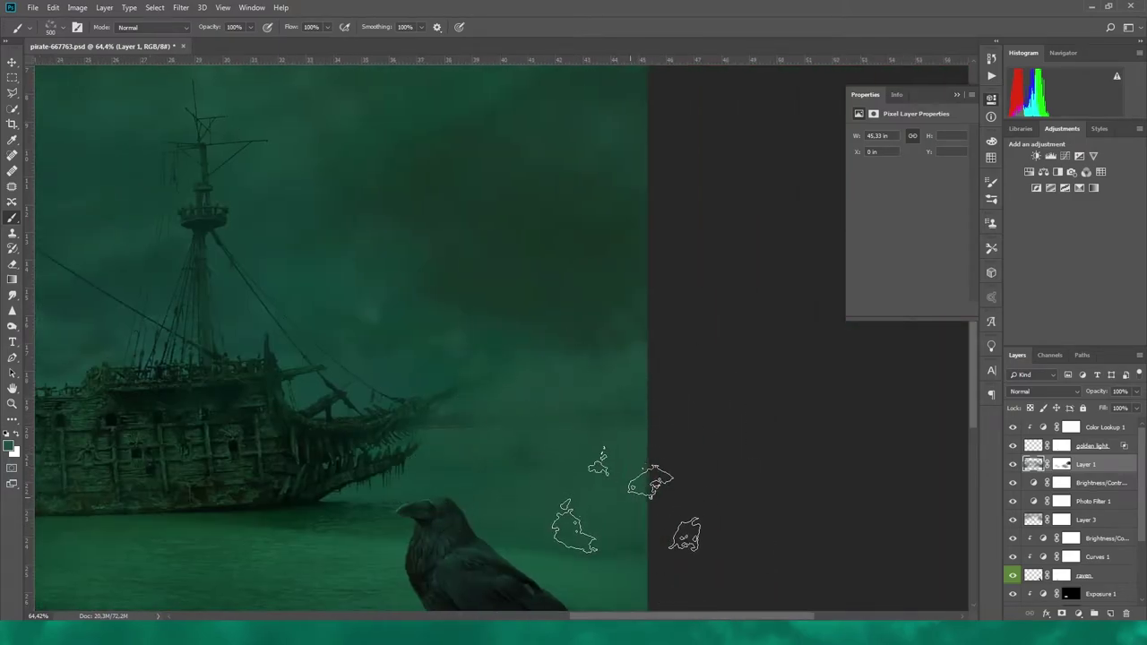
right_click(492, 292)
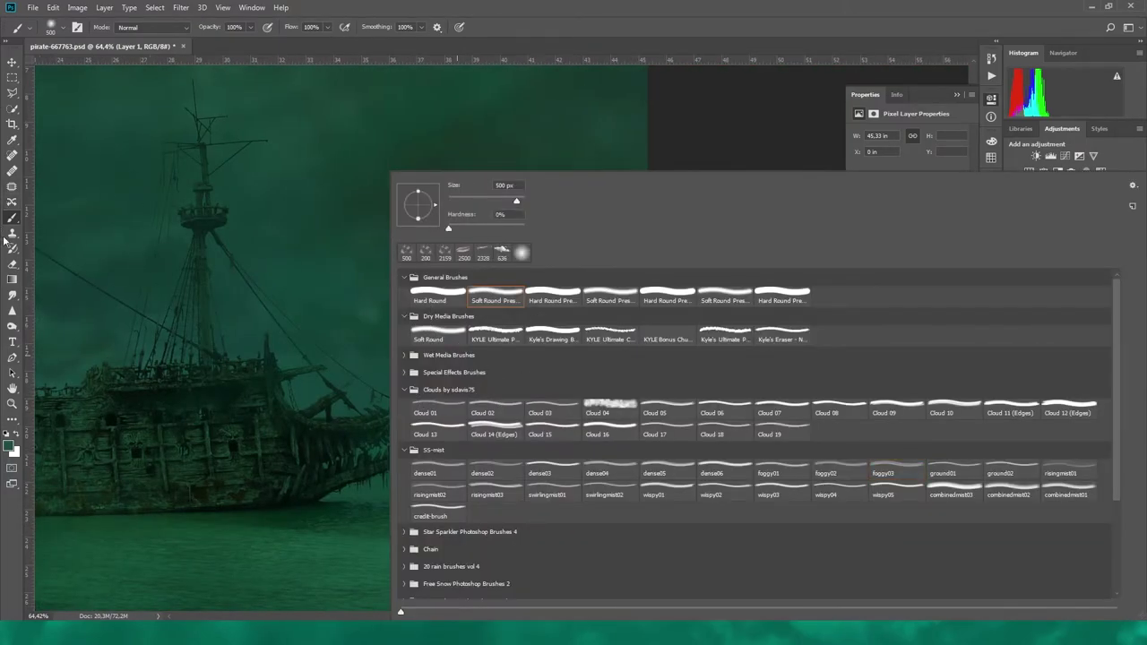
Step: Paint black on Layer 1's mask with a soft round brush to reveal the bowsprit tip
double_click(492, 292)
key(ctrl+backslash)
key(bracketleft)
key(bracketleft)
key(bracketleft)
key(x)
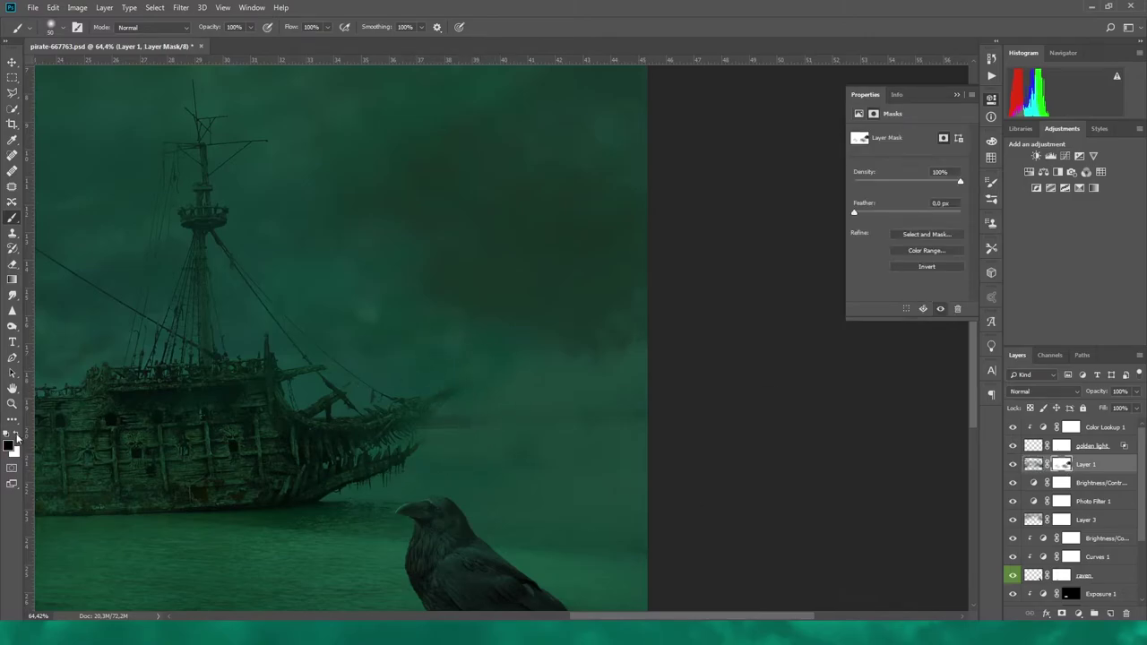
mouse_move(438, 397)
mouse_down()
mouse_move(376, 426)
mouse_move(523, 361)
mouse_move(489, 415)
mouse_up()
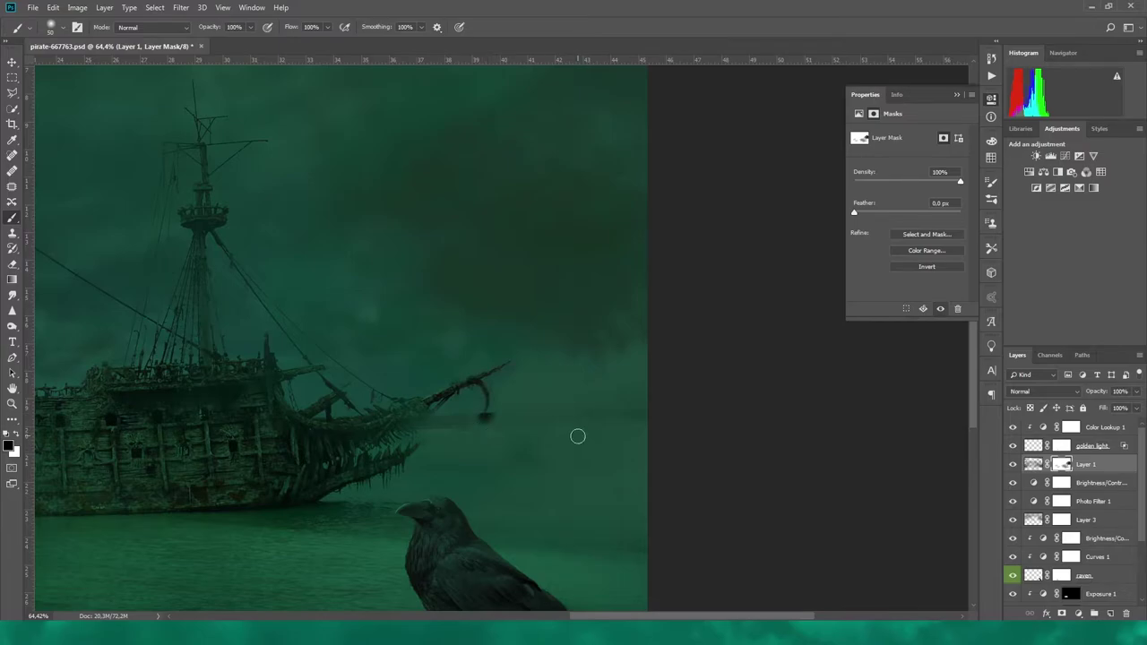
key(ctrl+z)
Step: Choose a mist-shaped brush and resize it between 250 and 500 px, toggling between Layer 1's pixels and mask
right_click(648, 337)
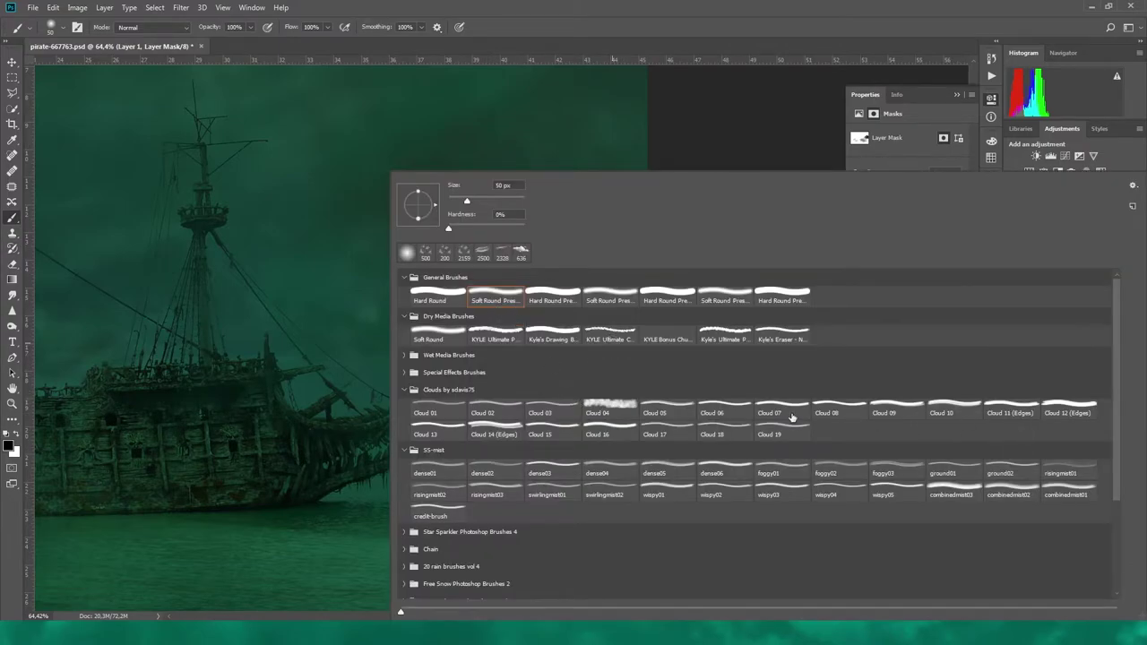
double_click(723, 482)
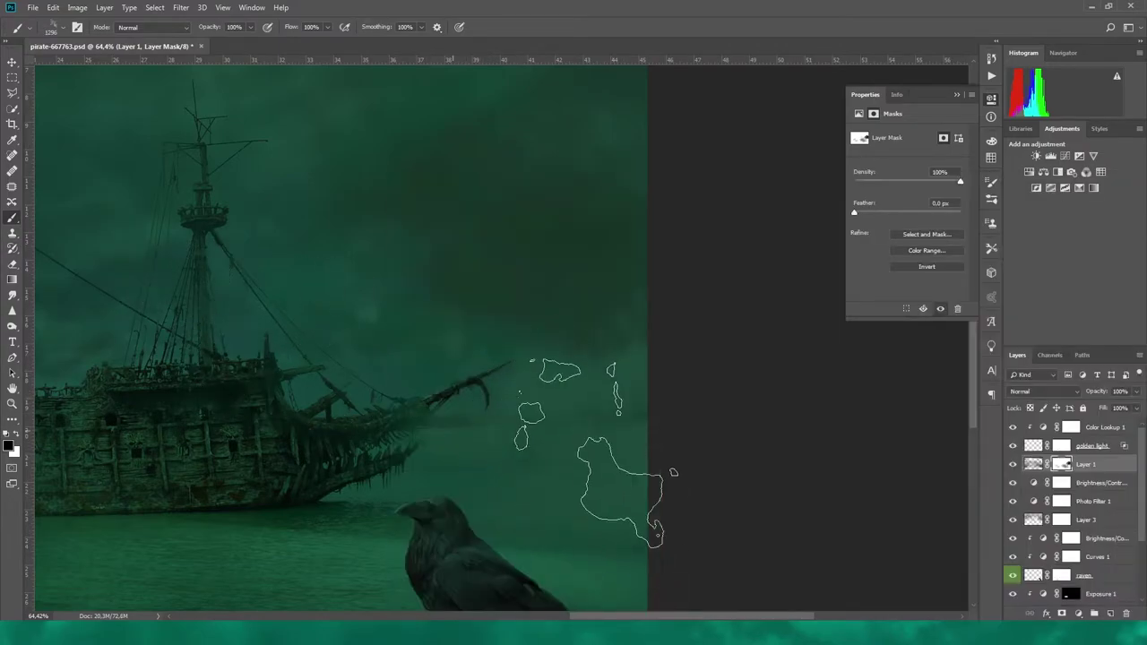
click(1032, 464)
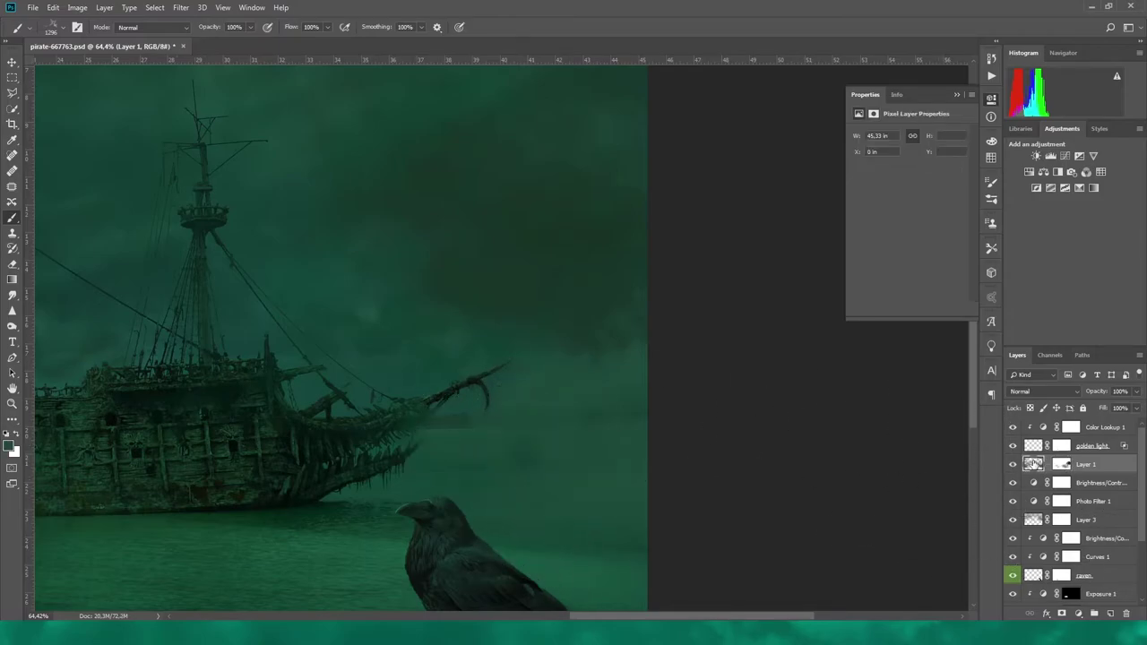
key(bracketleft)
key(bracketleft)
key(bracketleft)
key(bracketright)
key(bracketright)
key(bracketright)
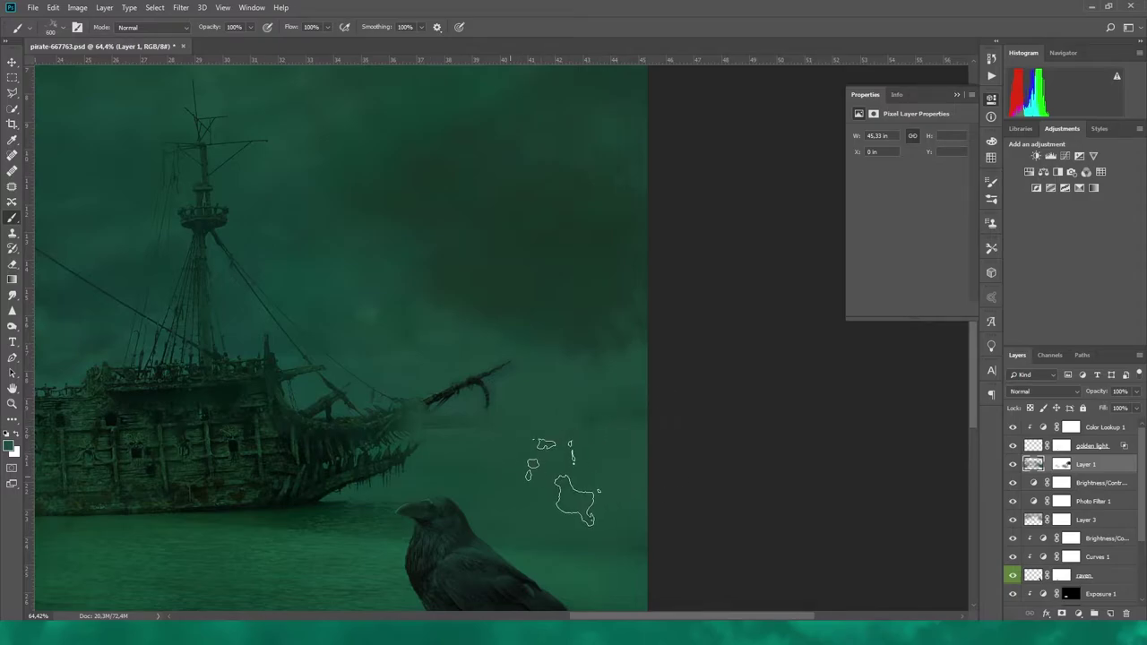
click(1062, 464)
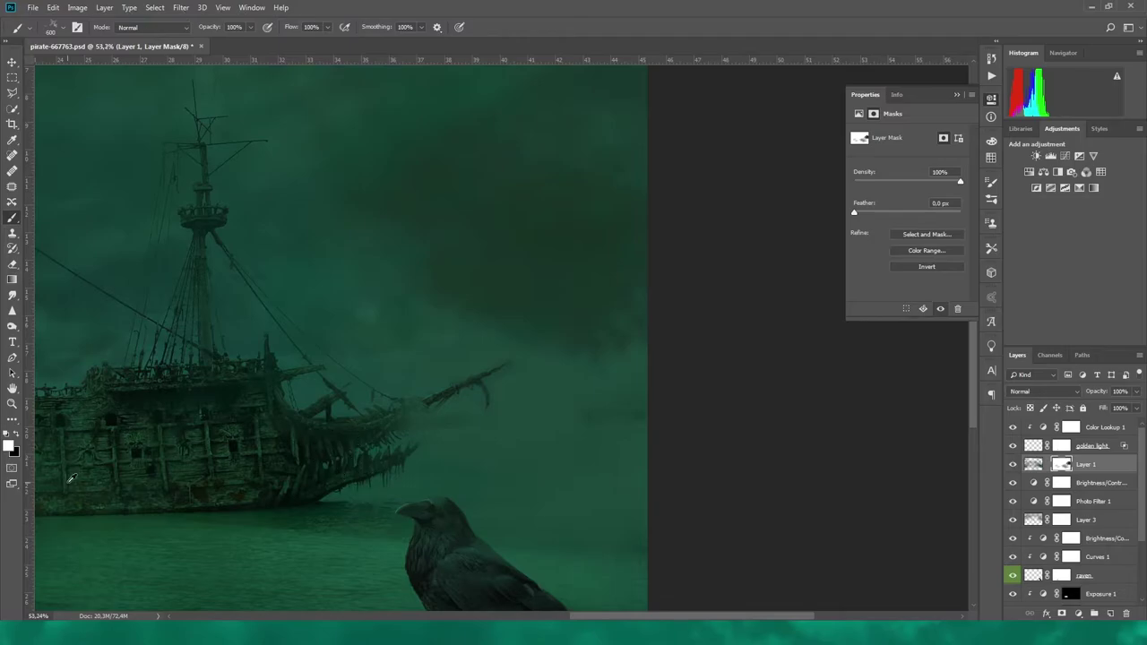
Step: Zoom in on the ship's hull, fit the composition, and target Layer 1's pixels again
key(ctrl+0)
scroll(622, 487, up, 5)
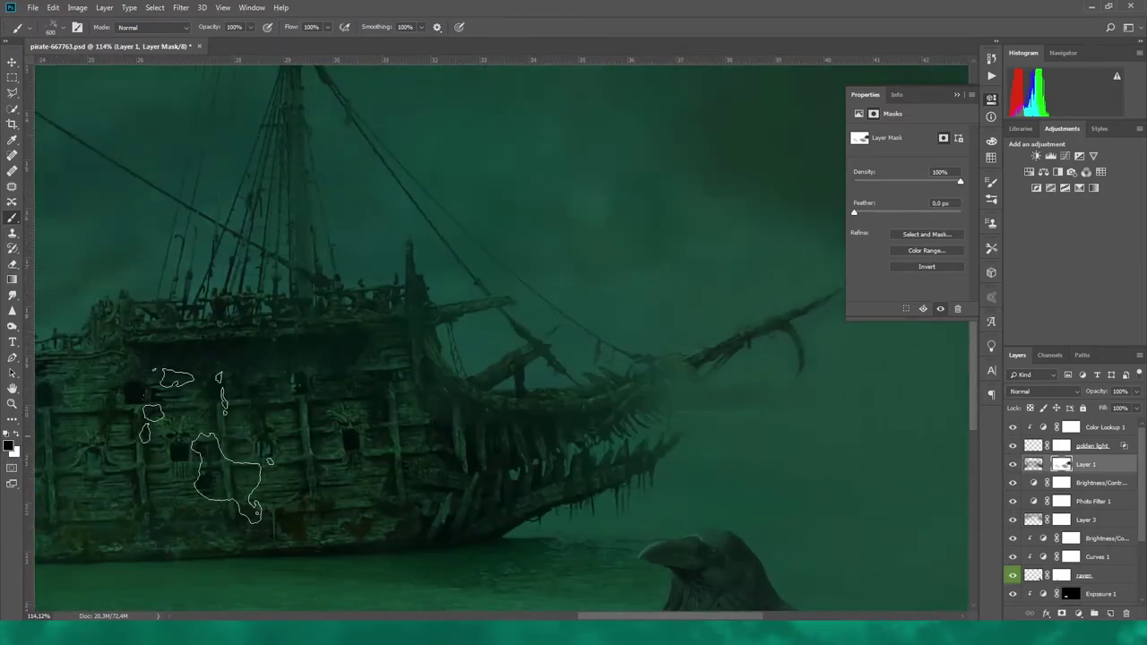
scroll(300, 427, down, 5)
key(ctrl+0)
key(ctrl+2)
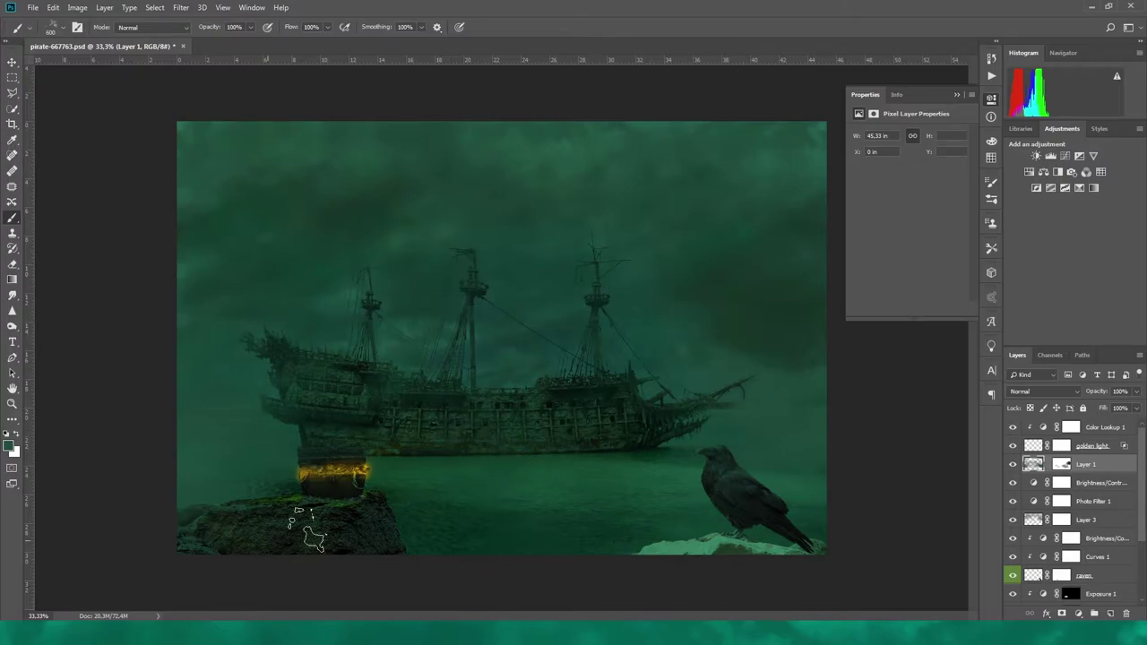
scroll(213, 549, up, 1)
scroll(305, 493, up, 10)
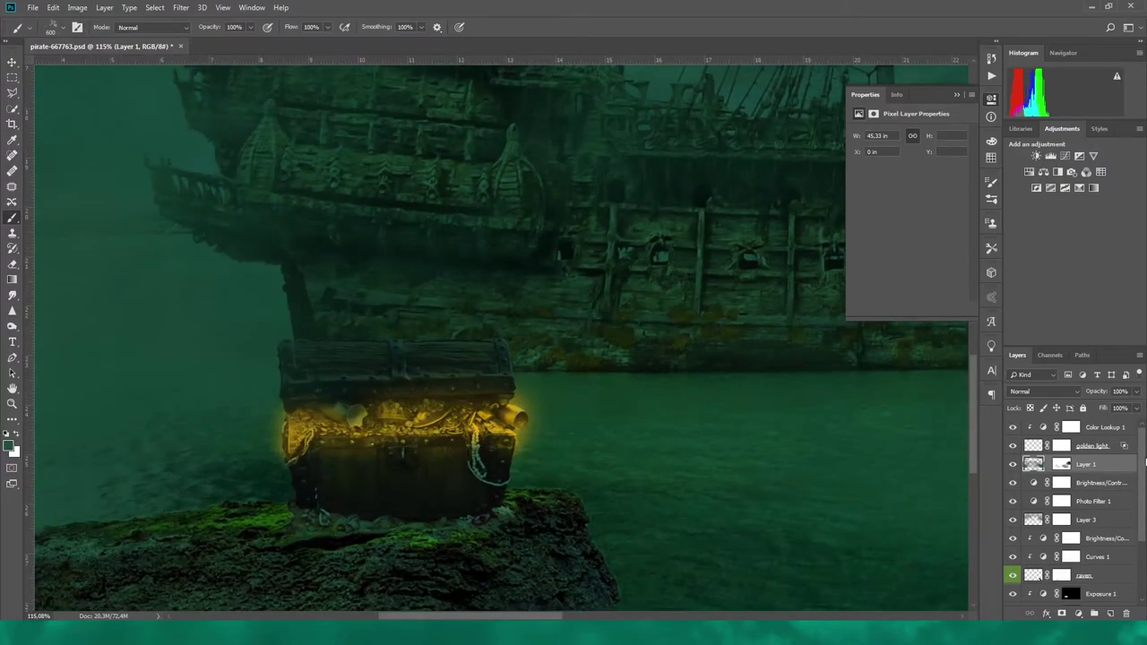
Step: On a new top layer, paint white highlights over both pearl chains with a soft brush
click(1104, 428)
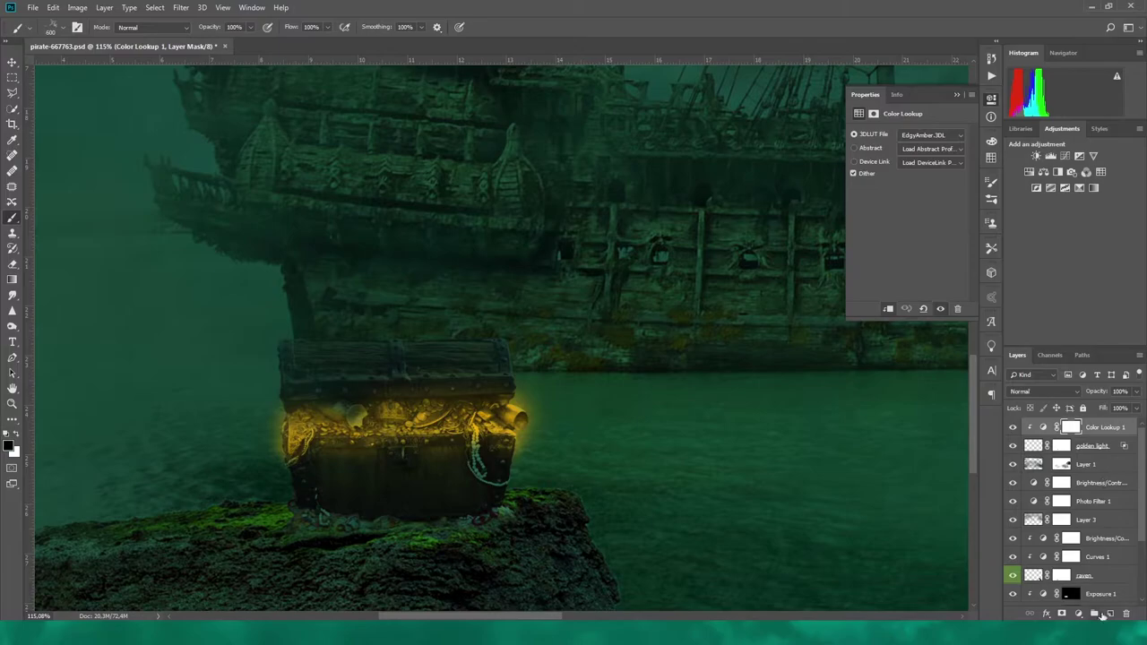
key(ctrl+shift+alt+n)
click(17, 436)
right_click(397, 174)
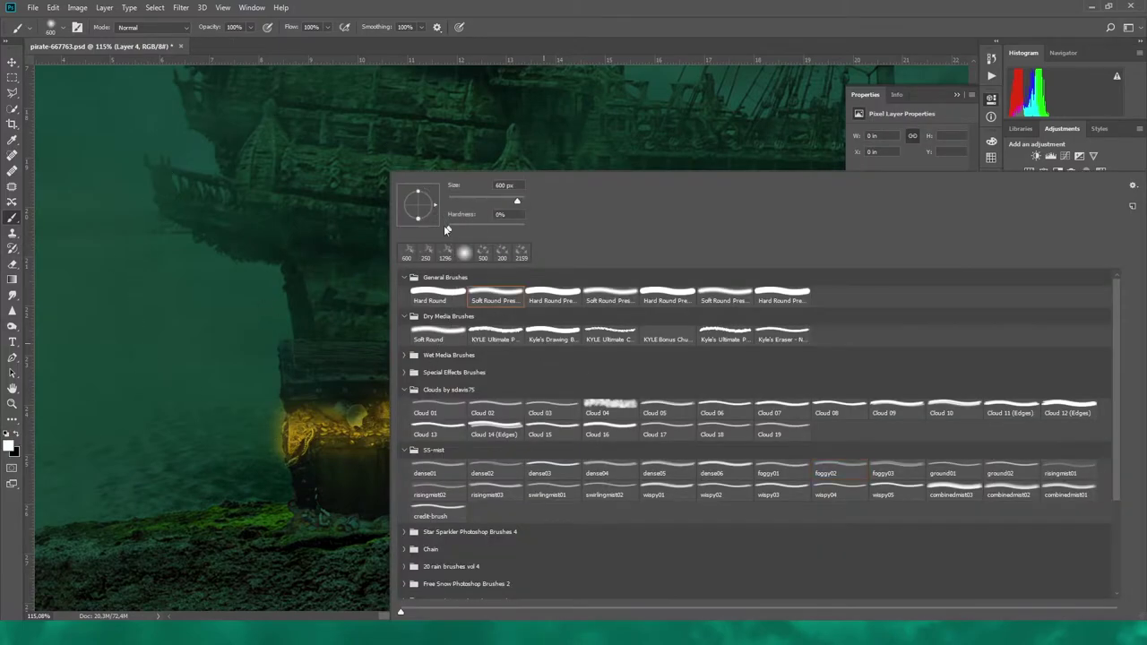
key(Return)
scroll(503, 513, up, 3)
mouse_move(461, 414)
mouse_down()
mouse_move(473, 421)
mouse_move(465, 394)
mouse_move(456, 419)
mouse_up()
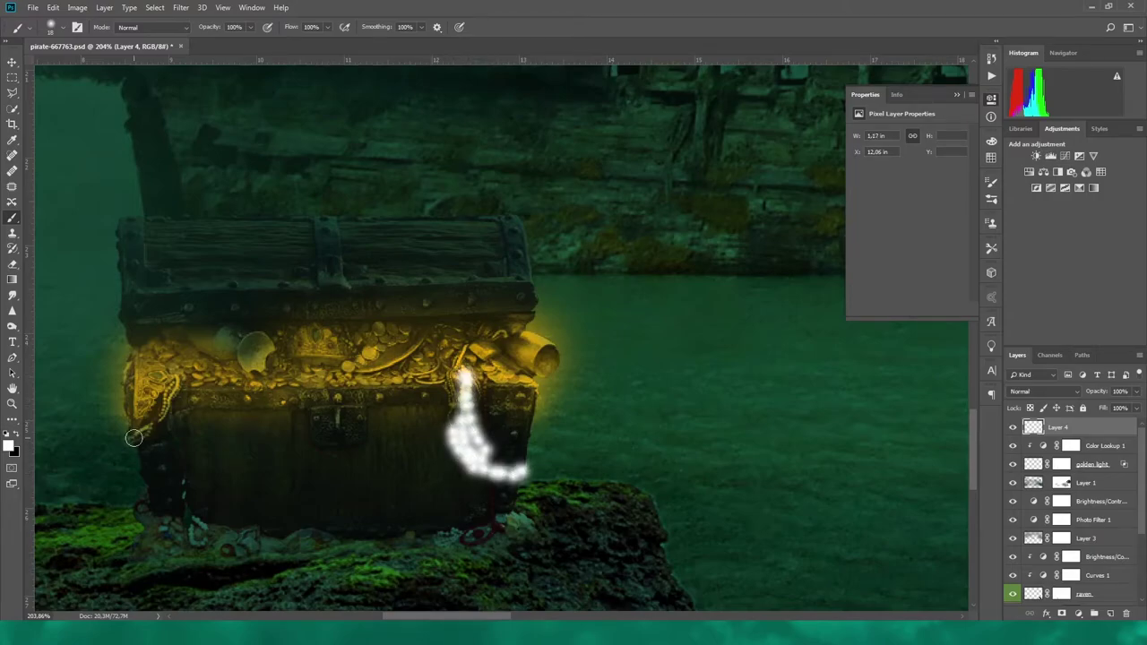
drag(133, 437, 180, 380)
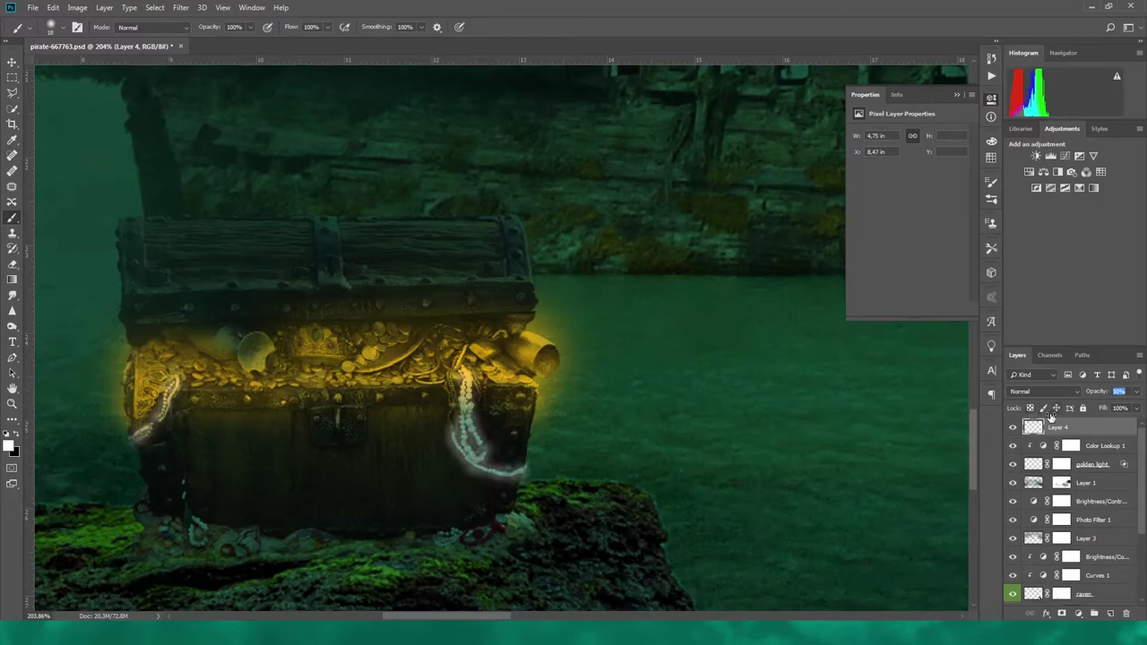
Step: Set the pearl layer opacity to 100% and try several blend modes
text(100)
click(1044, 391)
click(1028, 251)
click(1044, 392)
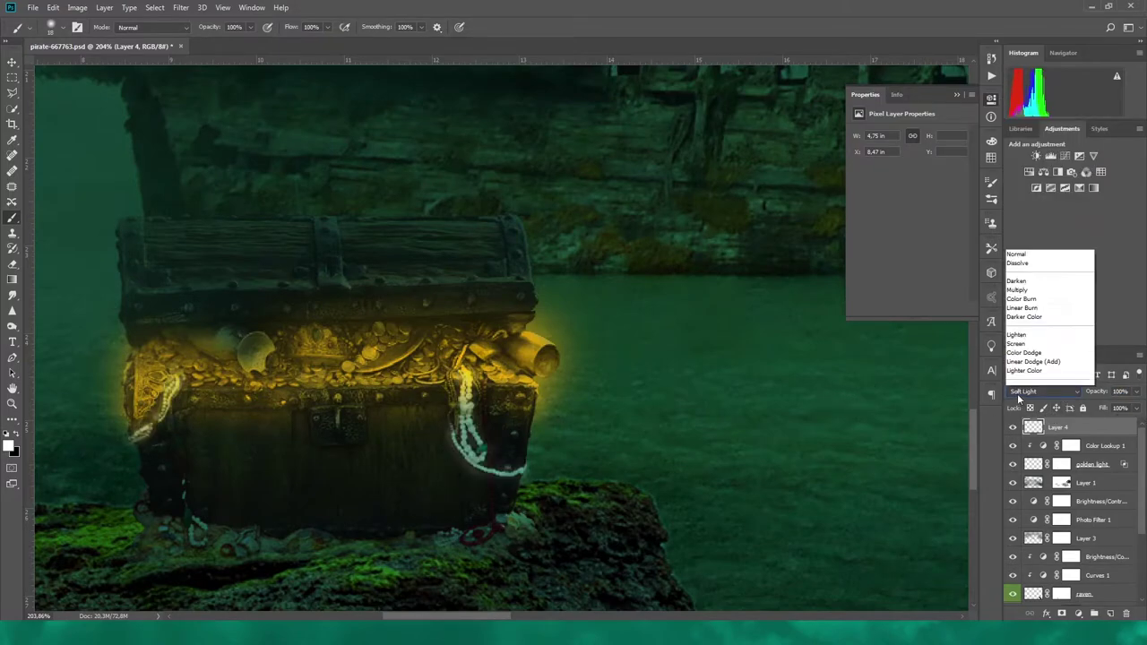
click(1039, 340)
key(Up)
key(Down)
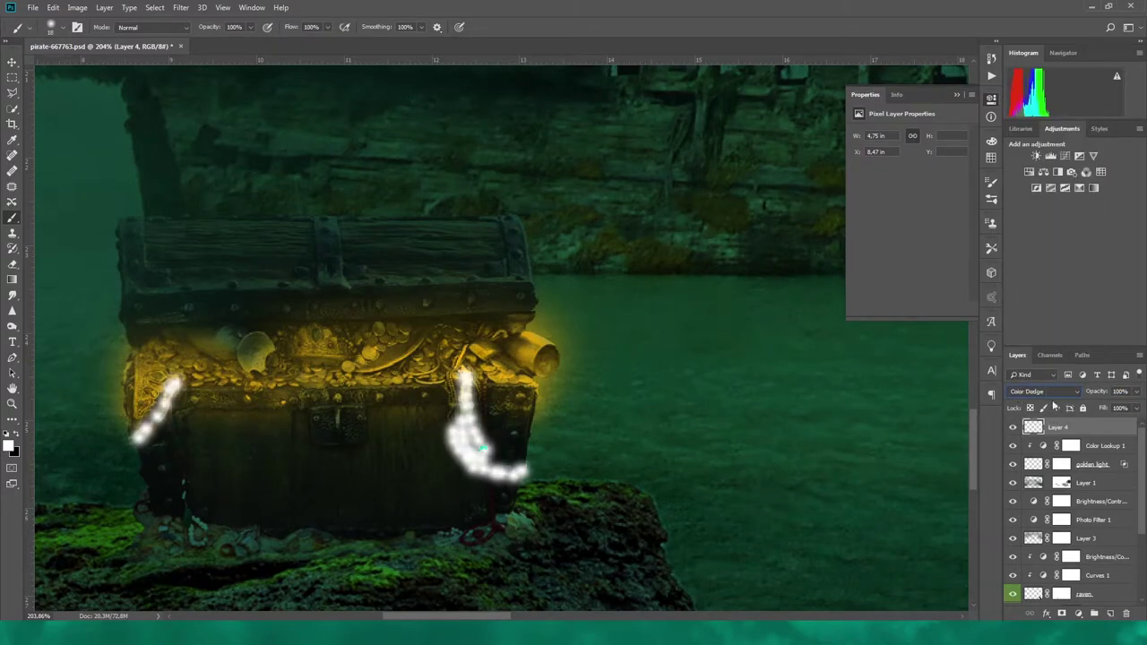
Step: Split the Underlying Layer Blend If slider so the pearls blend softly with darker tones
double_click(1102, 428)
drag(909, 357, 881, 364)
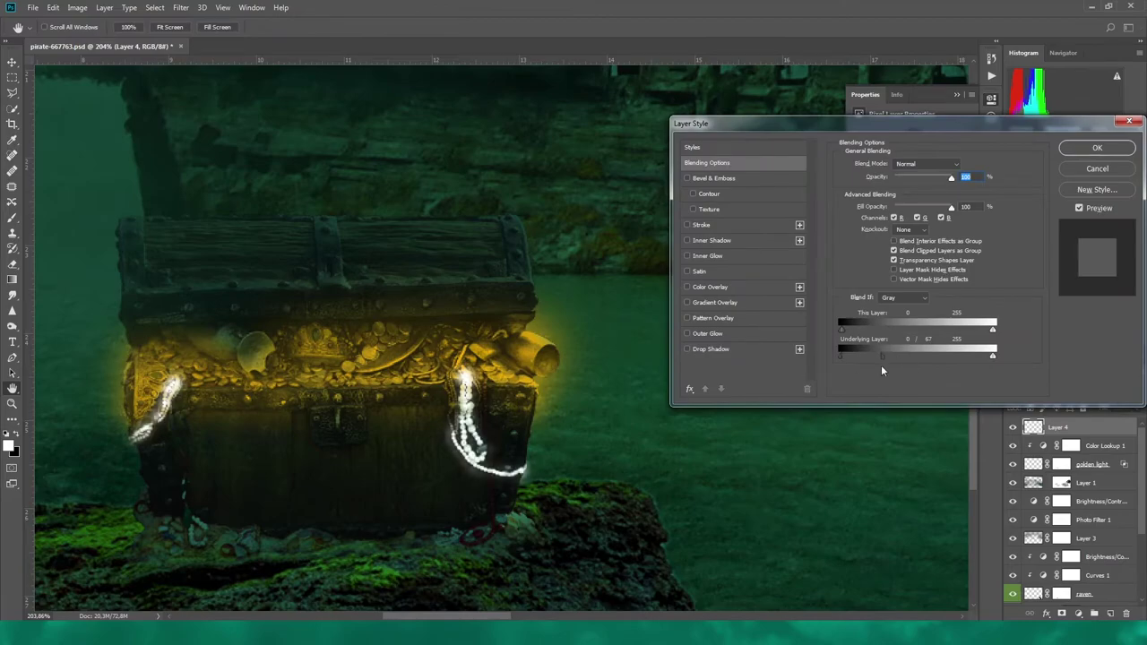
drag(842, 329, 881, 333)
click(1117, 146)
key(ctrl+0)
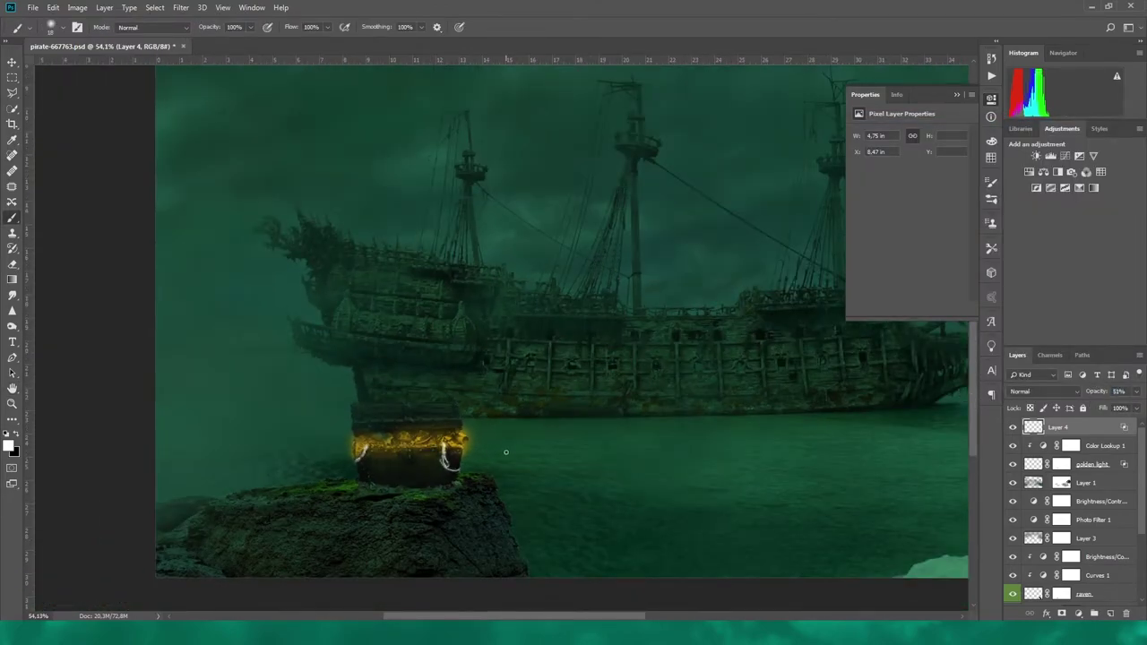
scroll(506, 452, down, 2)
Step: Rename Layer 4 to 'pearls'
double_click(1058, 427)
text(pearls)
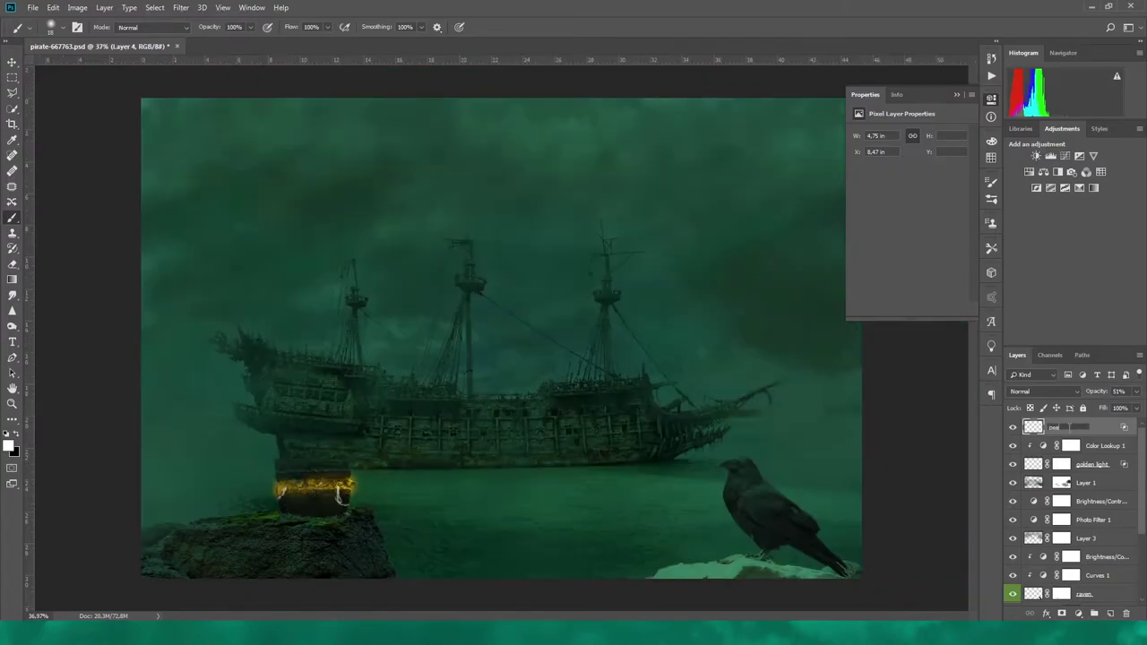
key(Return)
Step: Give the pearls layer an Outer Glow with Spread 0 and an adjusted size
double_click(1094, 428)
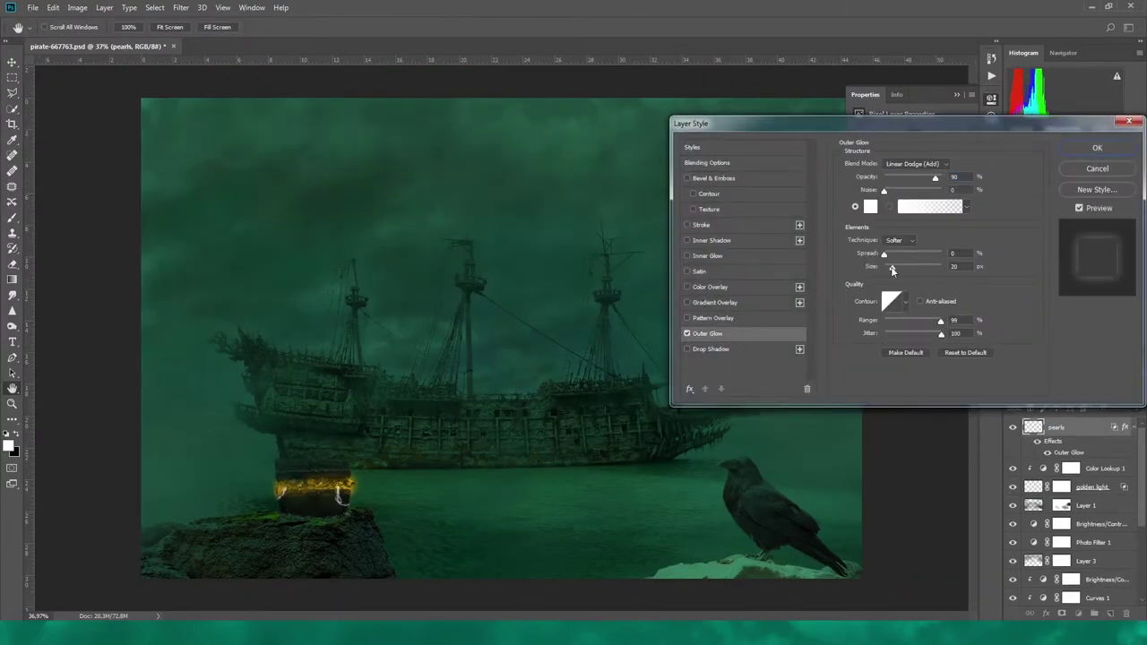
mouse_move(892, 270)
mouse_down()
mouse_move(902, 277)
mouse_move(884, 255)
mouse_up()
drag(886, 268, 886, 257)
key(Return)
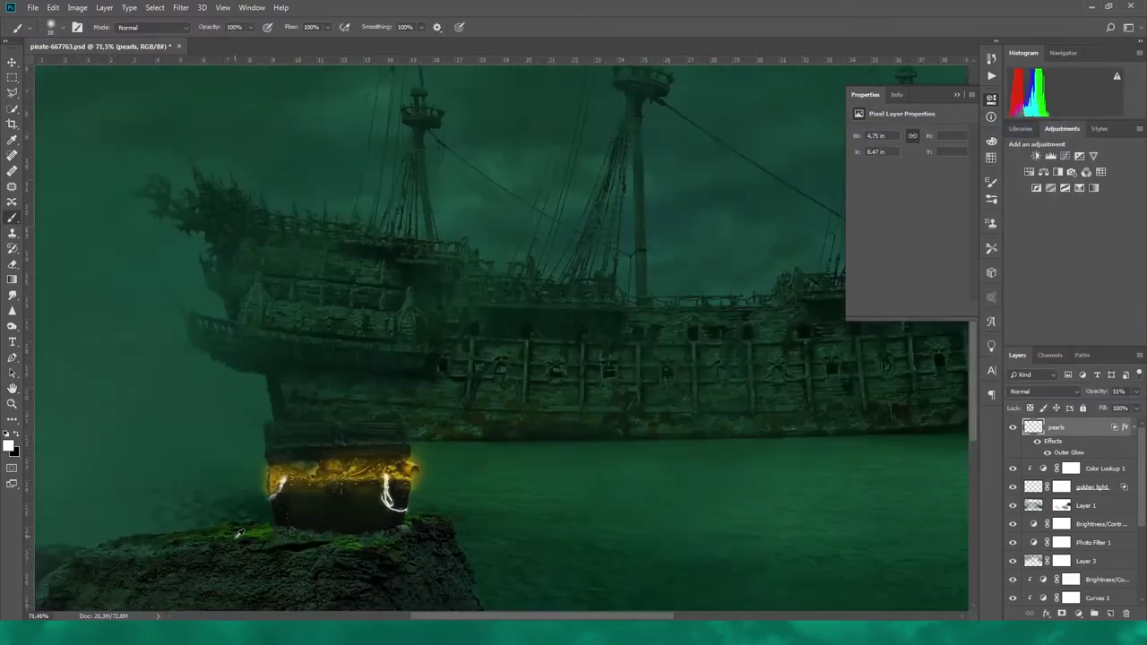
scroll(389, 487, up, 5)
key(b)
scroll(458, 477, down, 3)
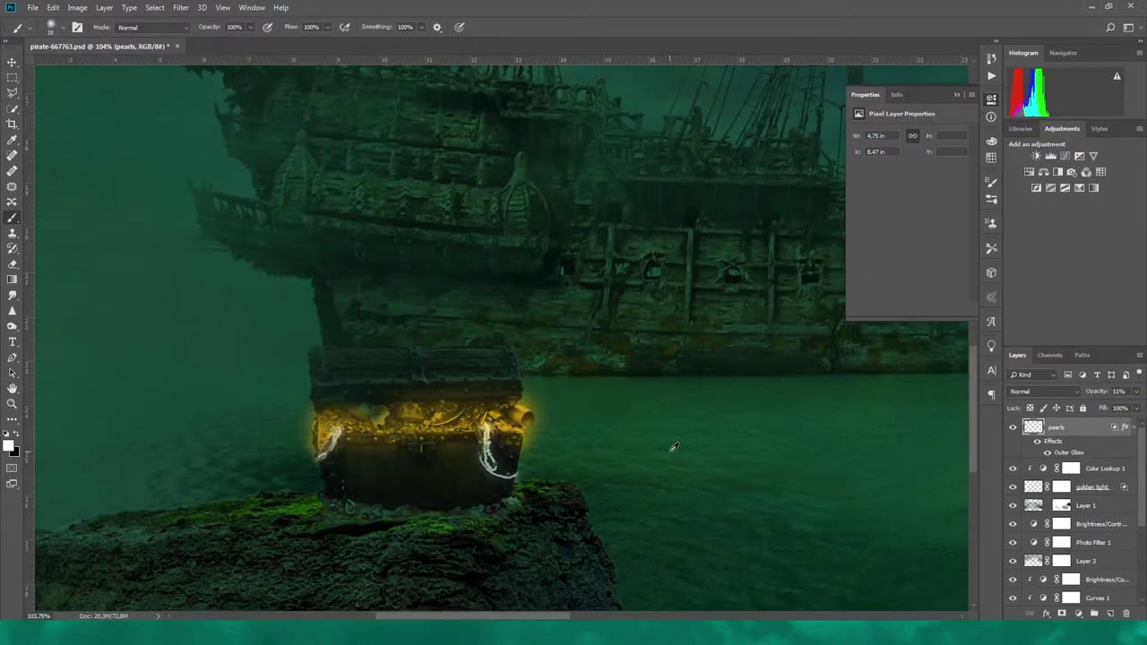
scroll(588, 433, down, 3)
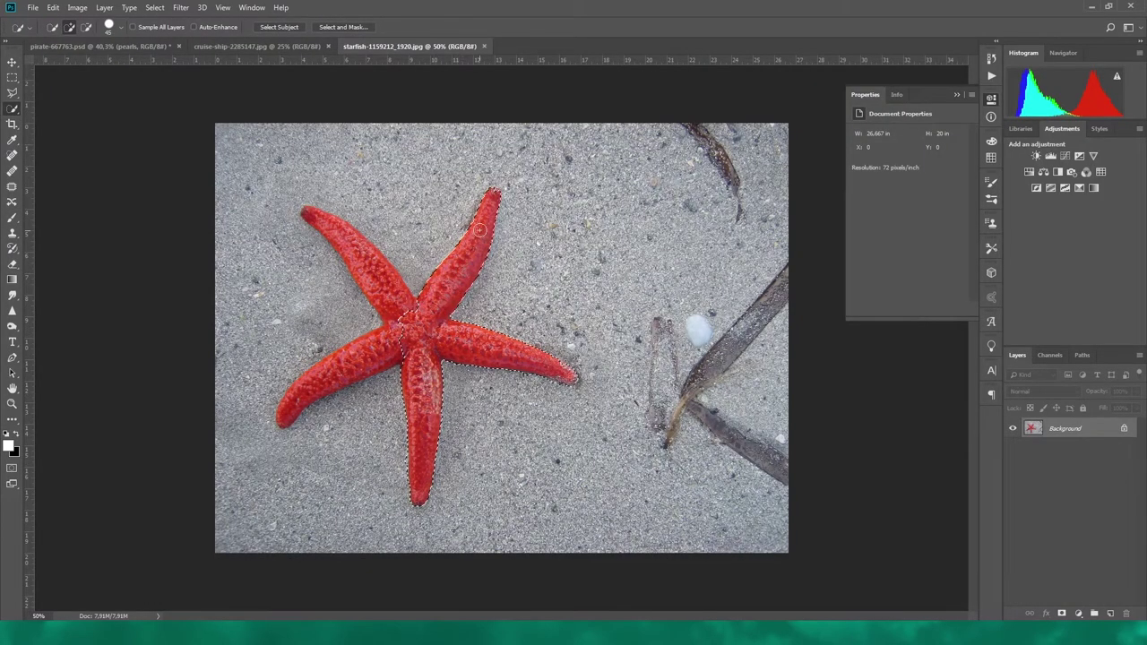
Step: Finish selecting the starfish and drag it into the ship composite
drag(400, 306, 296, 396)
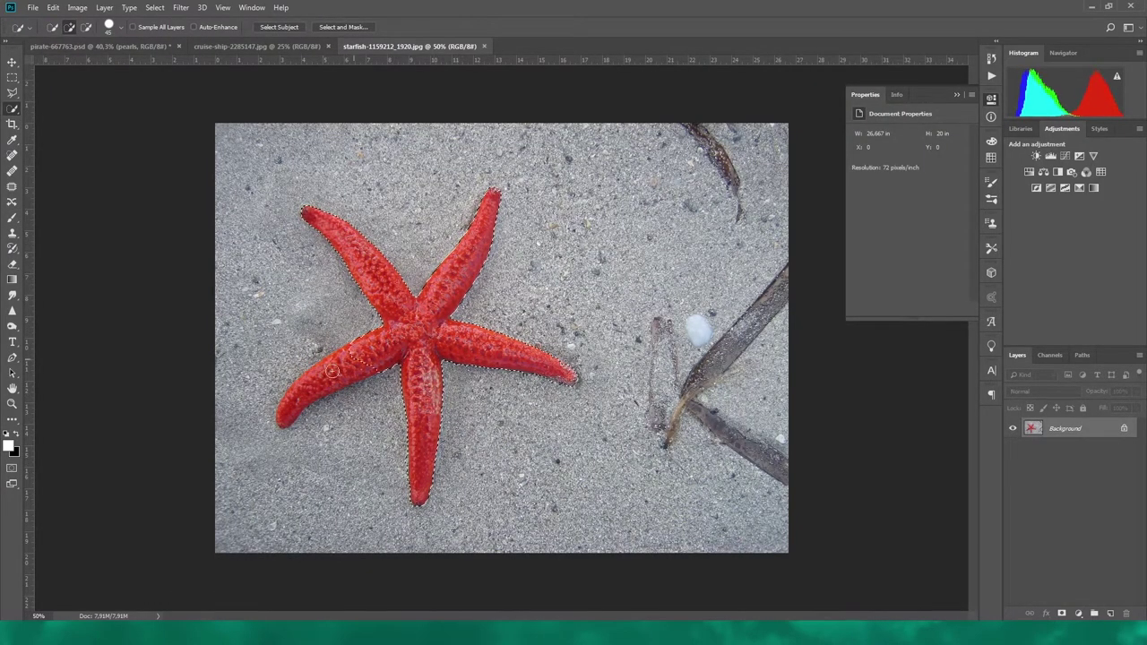
click(12, 62)
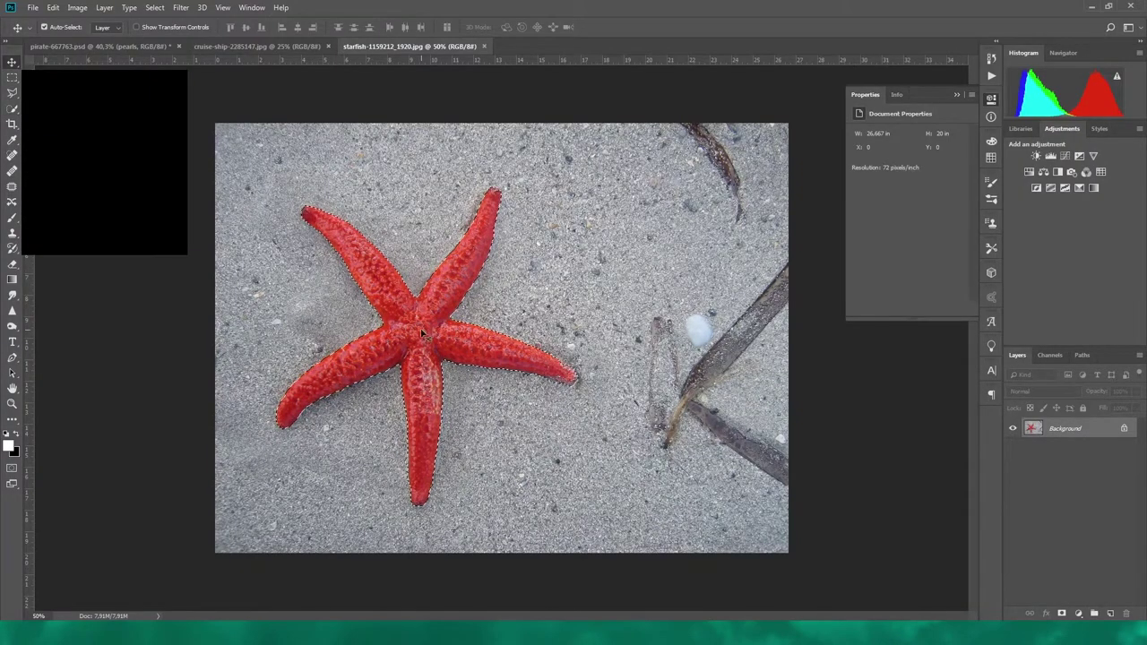
mouse_move(316, 220)
mouse_down()
mouse_move(130, 112)
mouse_move(367, 363)
mouse_move(320, 288)
mouse_move(292, 374)
mouse_move(260, 571)
mouse_move(282, 578)
mouse_move(269, 566)
mouse_up()
Step: Scale, move and distort the starfish onto the rock's front face below the chest
key(ctrl+t)
scroll(268, 566, up, 5)
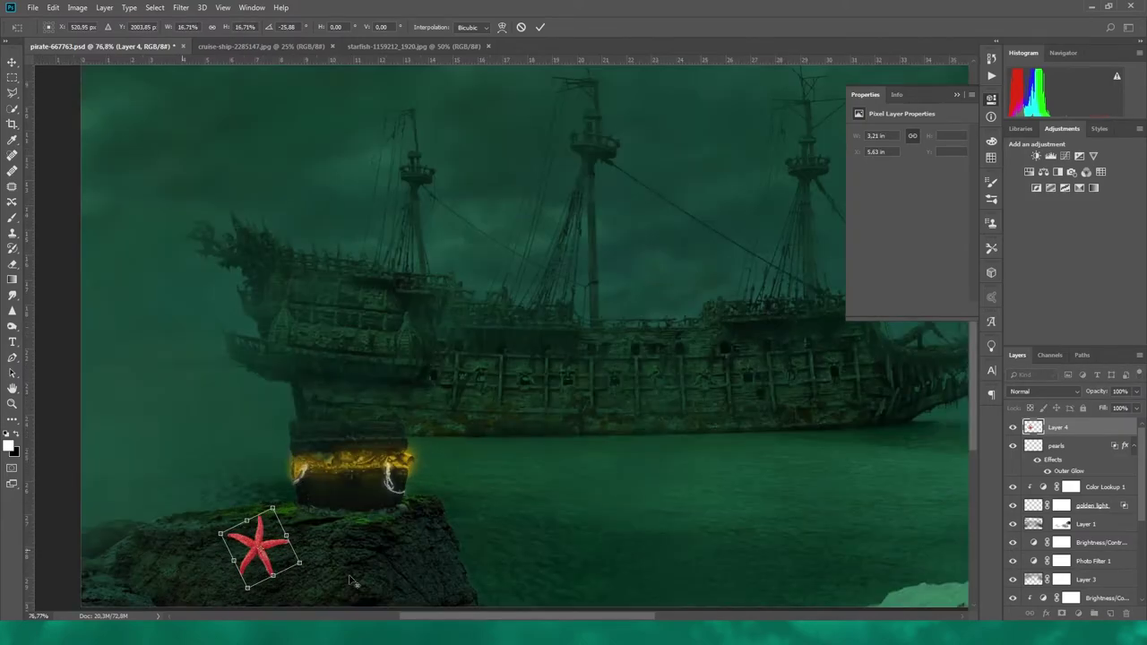
drag(352, 580, 750, 458)
drag(307, 465, 534, 476)
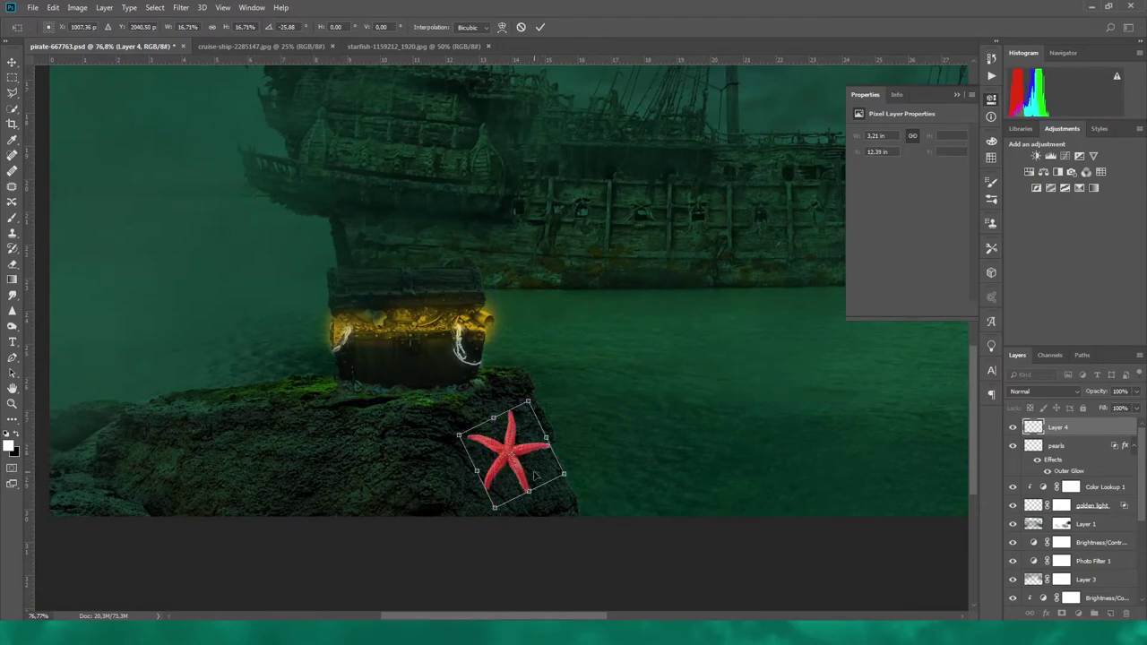
right_click(534, 476)
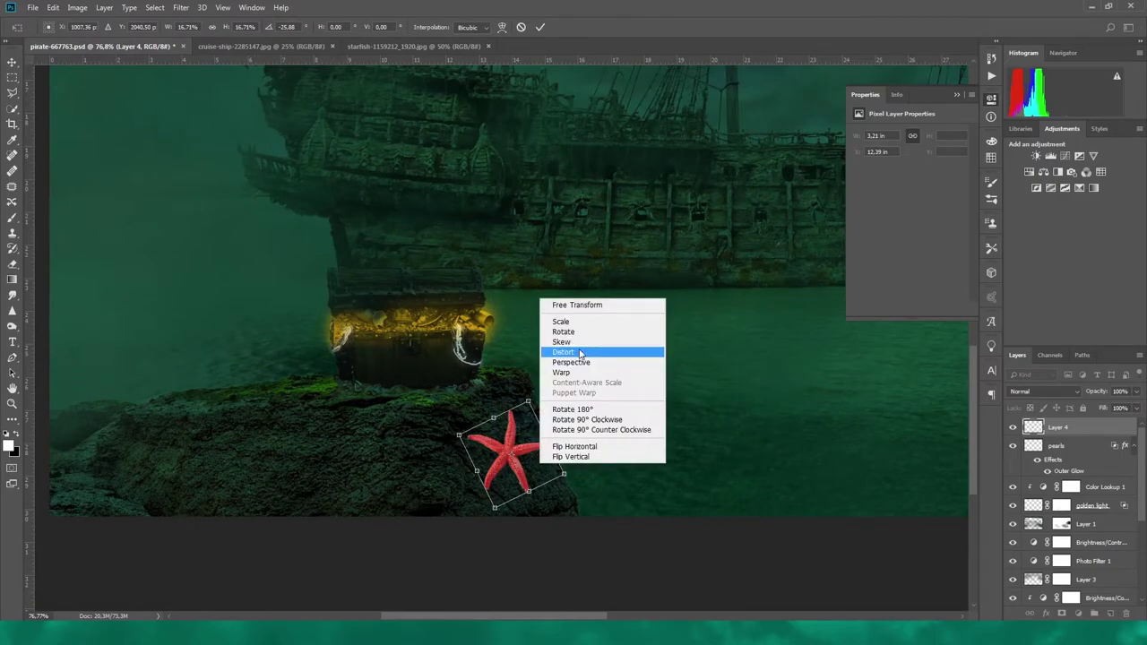
click(580, 355)
drag(528, 402, 527, 414)
drag(458, 435, 473, 425)
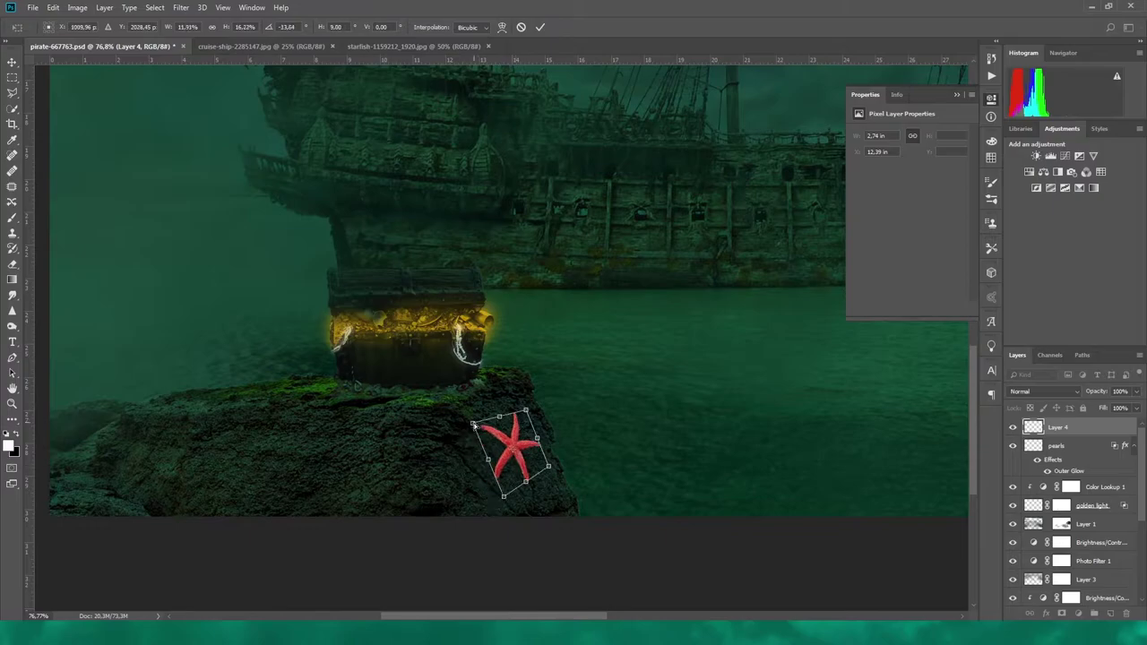
key(Return)
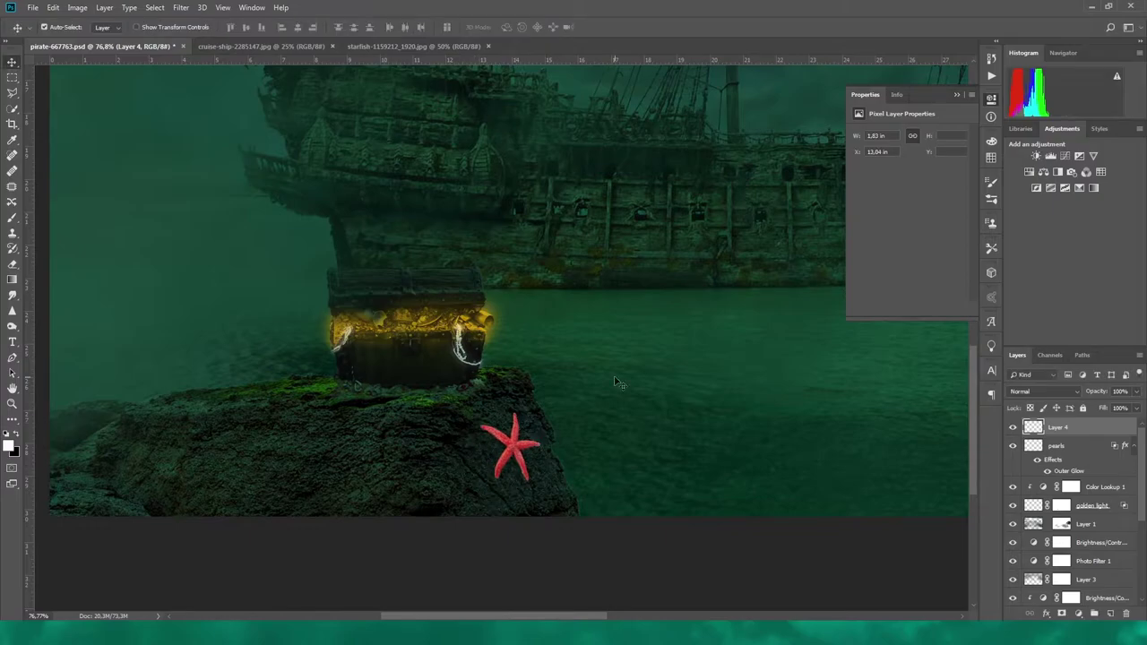
double_click(1058, 427)
Step: Name the layer Starfish and darken it with a clipped Exposure adjustment at -1.87
text(Starfish)
key(Return)
click(1079, 156)
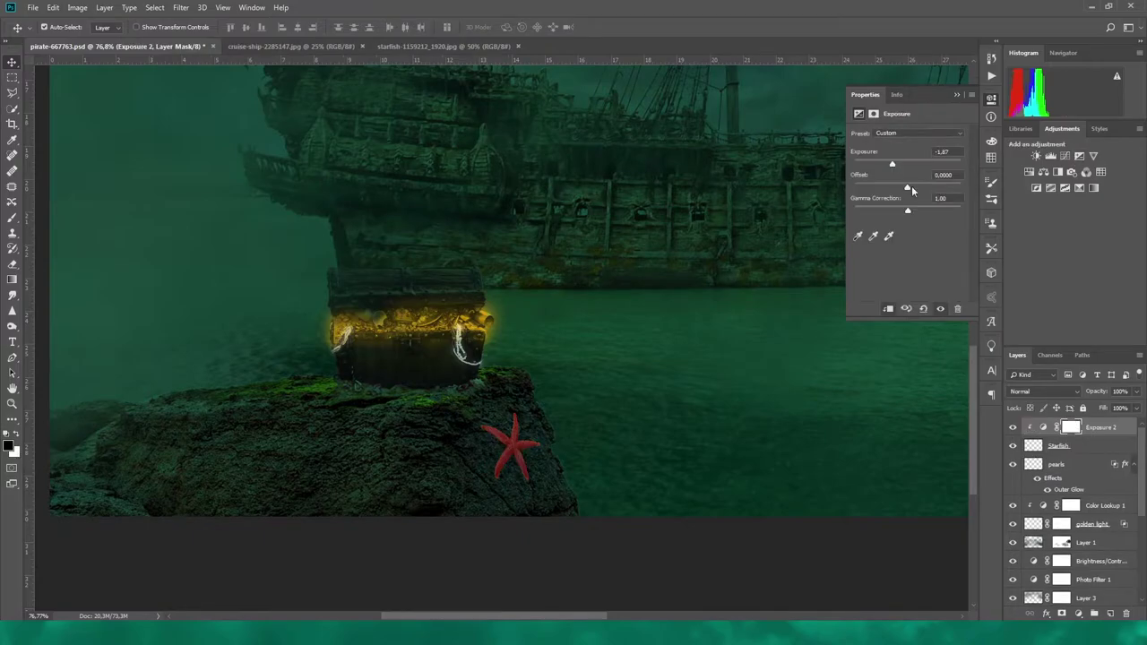
drag(911, 185, 921, 209)
Step: Apply Blend If blending options to the Starfish layer to merge it into the rock
click(1094, 448)
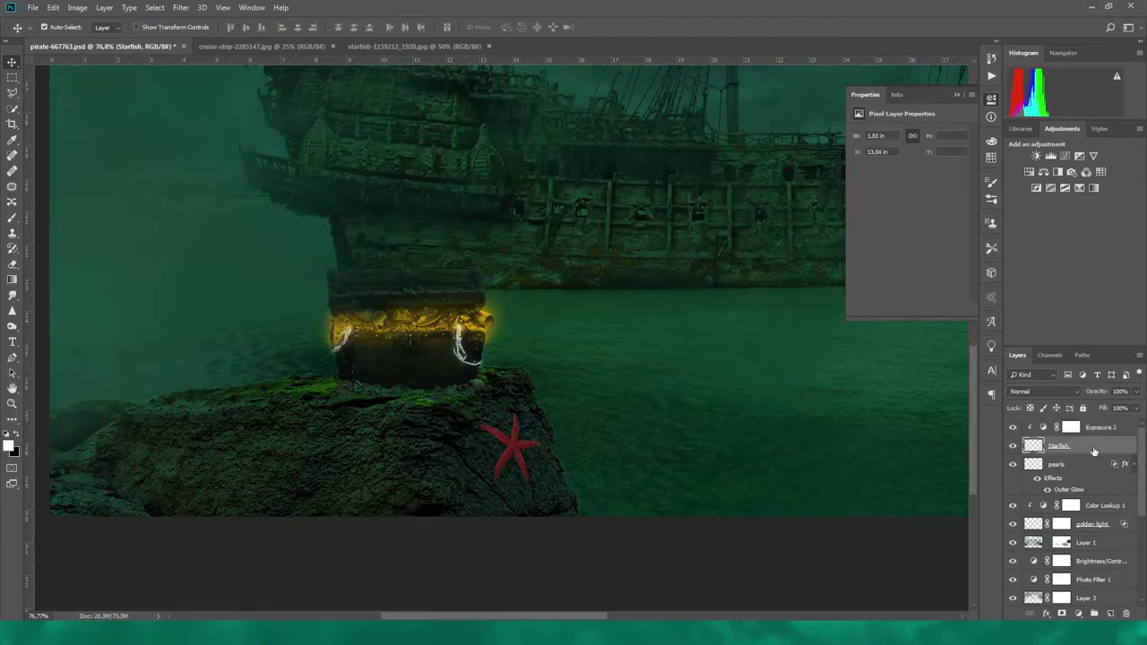
double_click(1093, 448)
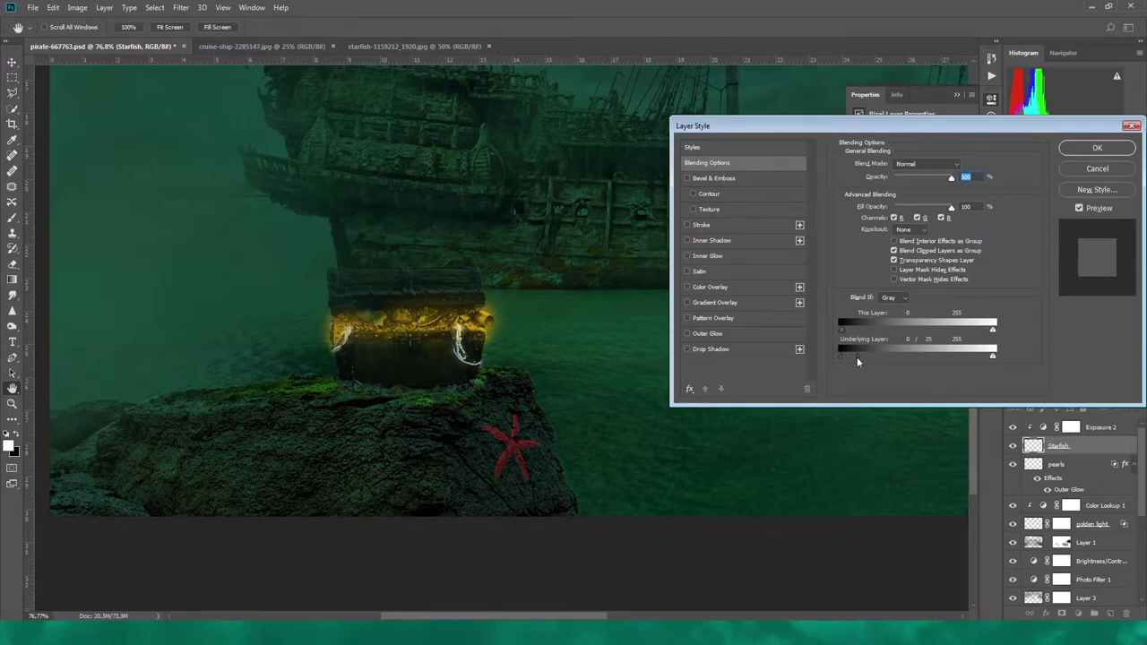
key(Return)
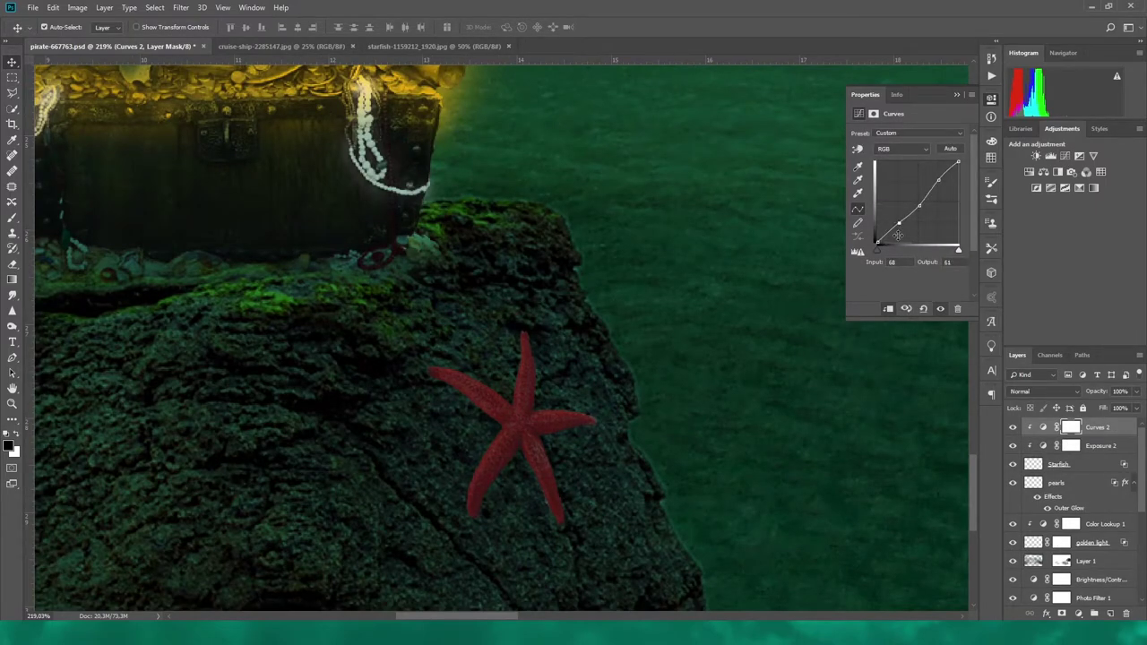
scroll(538, 432, down, 2)
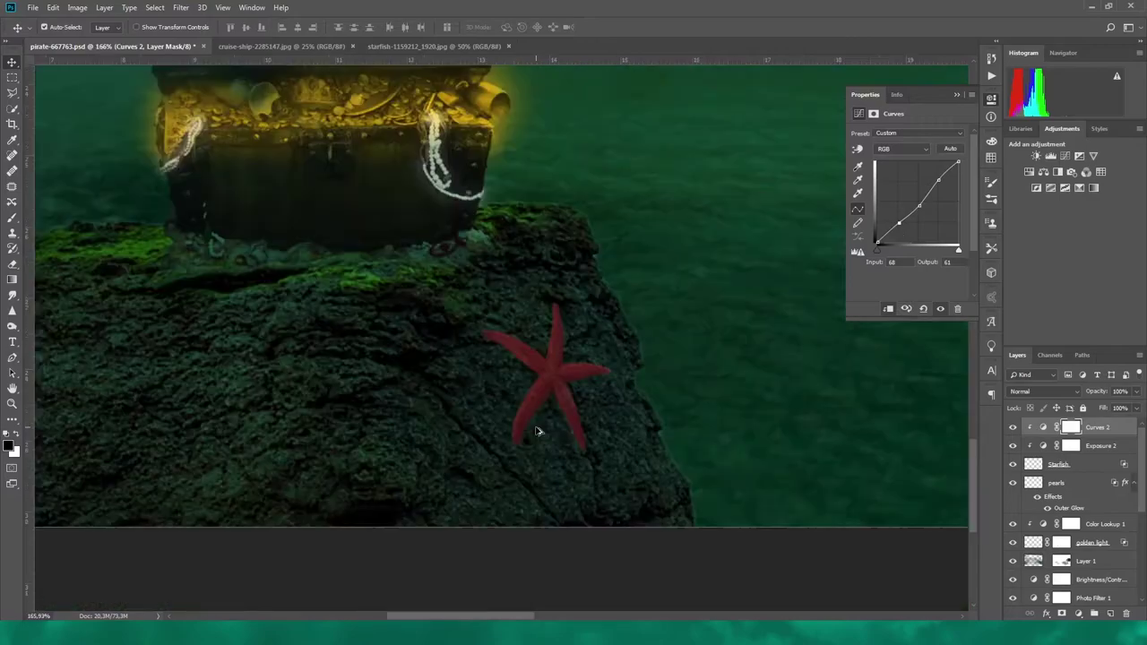
click(1075, 465)
click(1062, 614)
key(b)
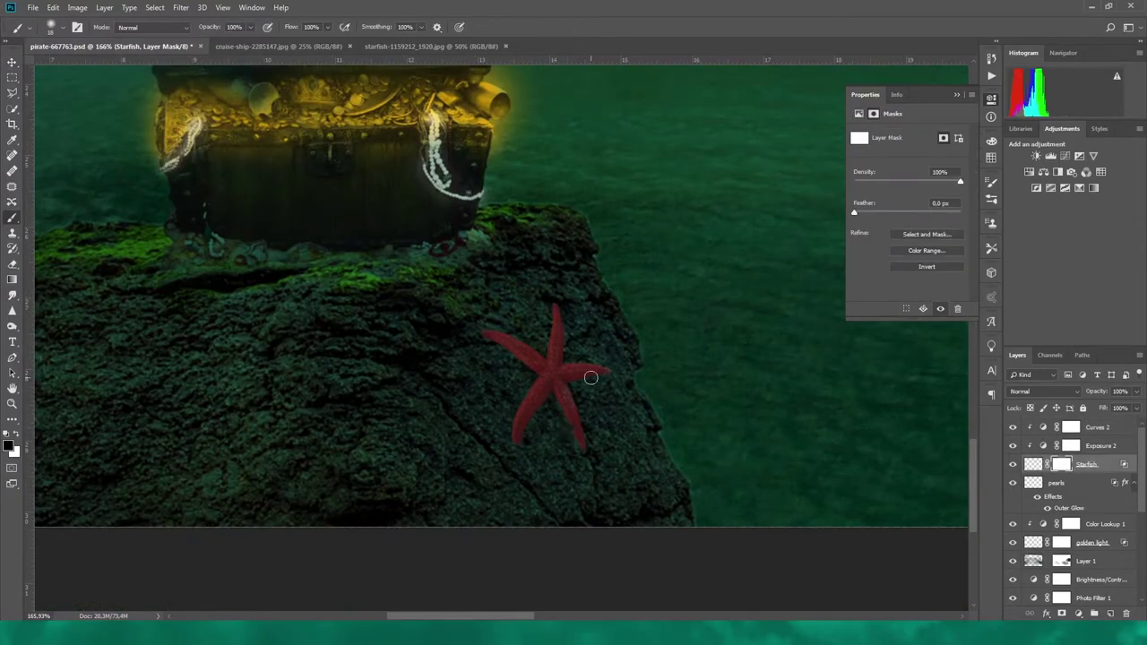
scroll(601, 406, up, 6)
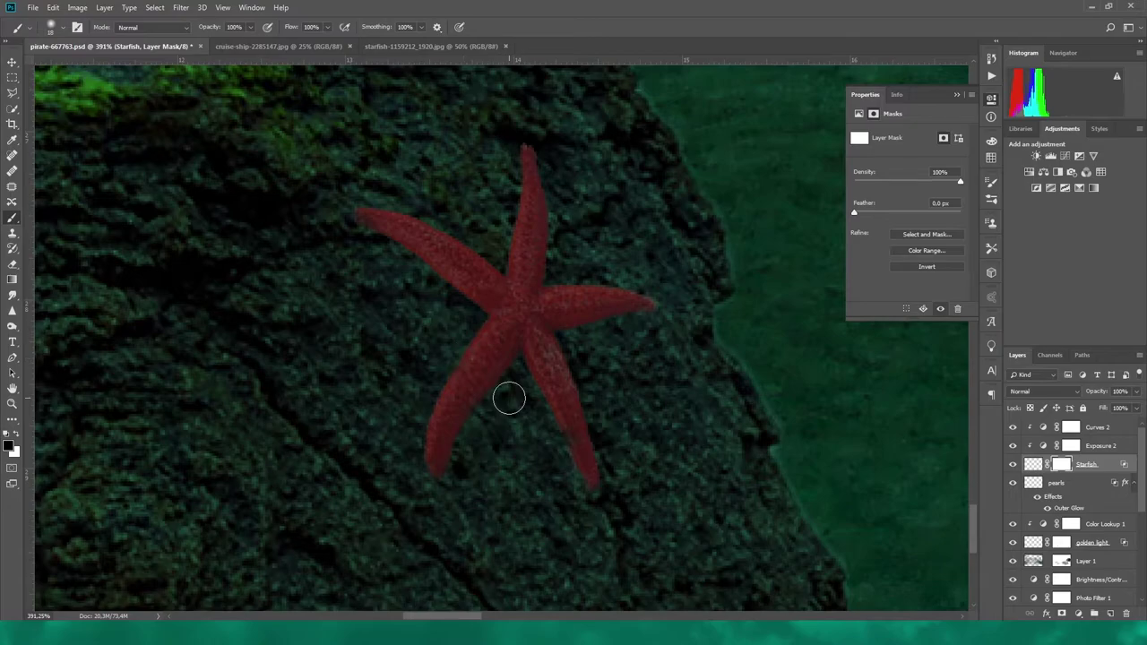
scroll(508, 399, down, 10)
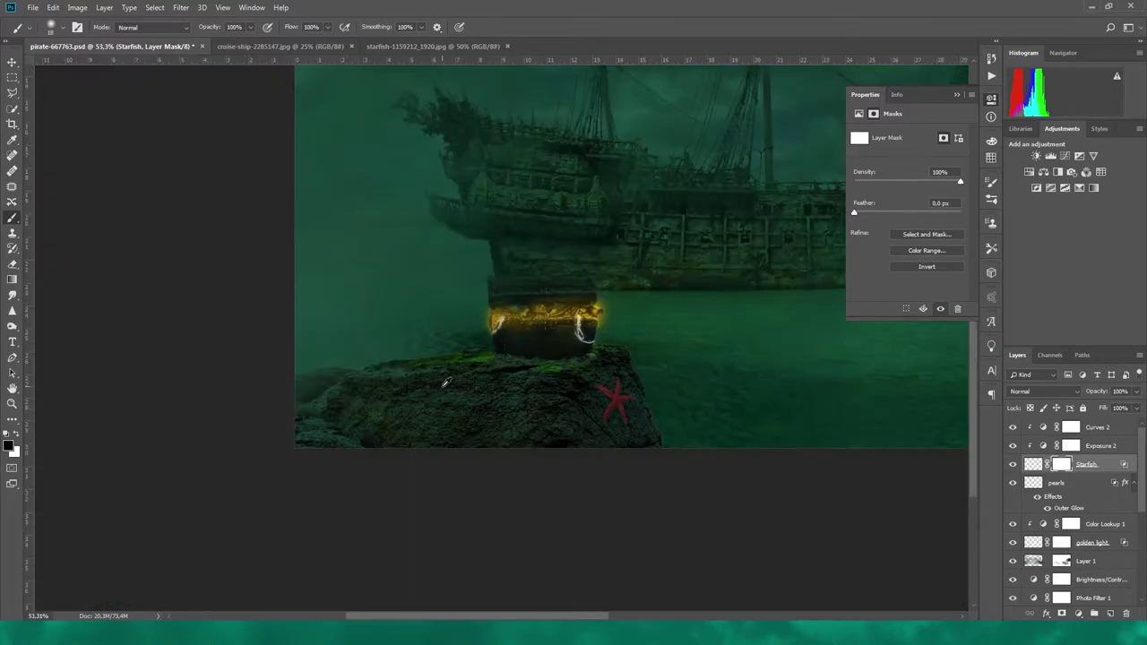
scroll(445, 382, up, 2)
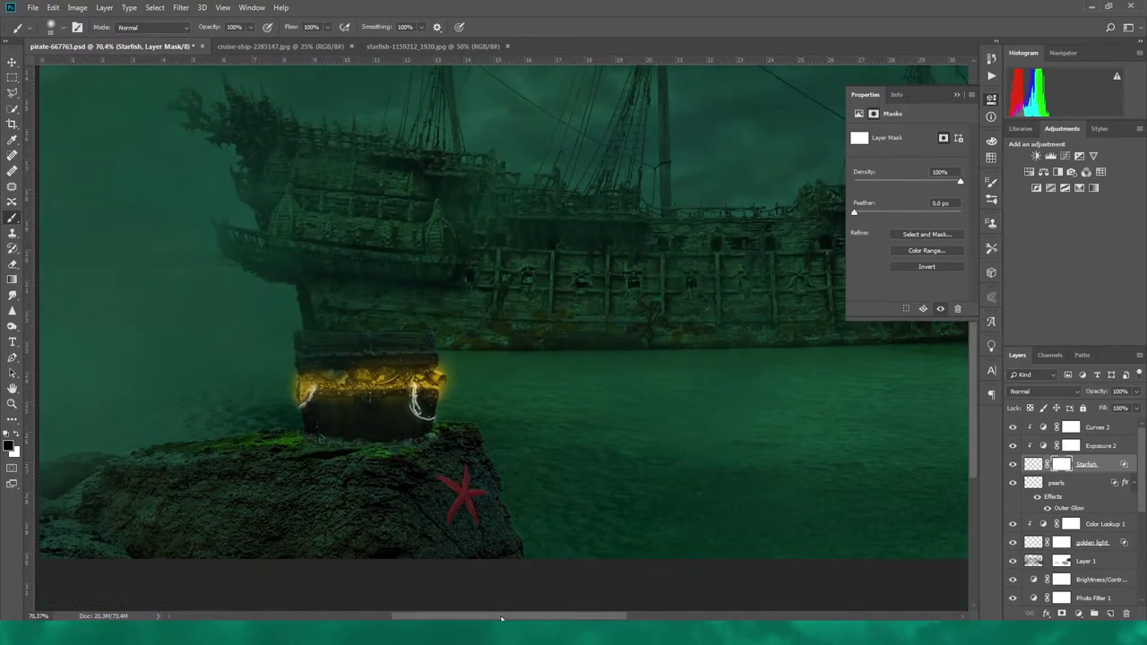
drag(501, 619, 463, 618)
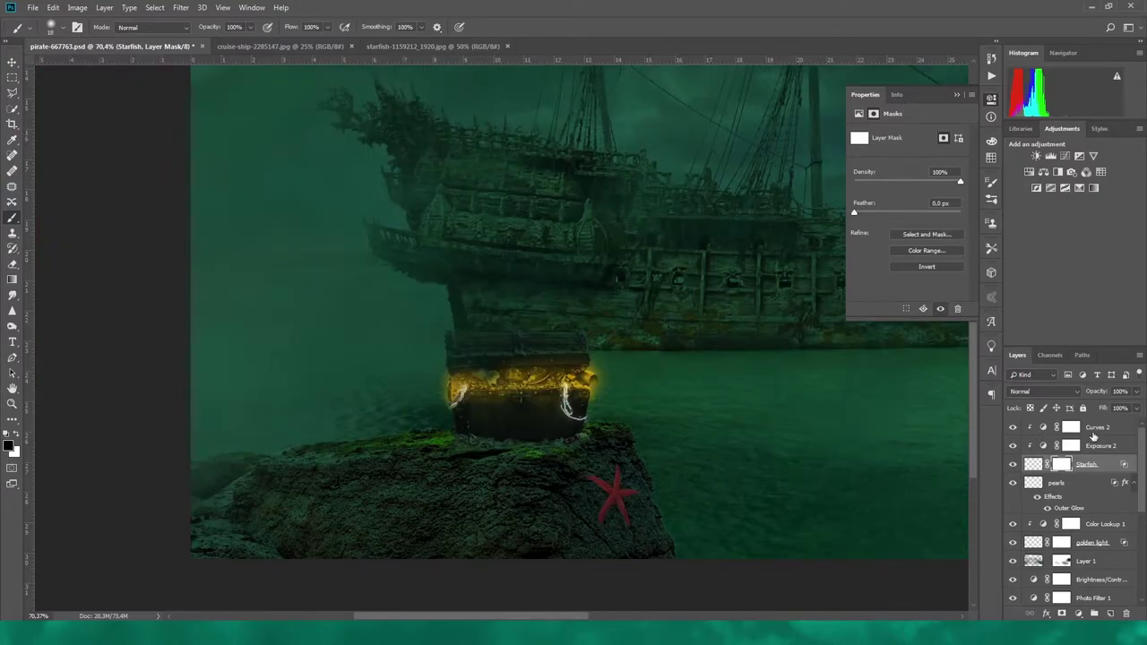
Step: In the cruise-ship photo, select the ship with Quick Selection's Select Subject
click(1095, 427)
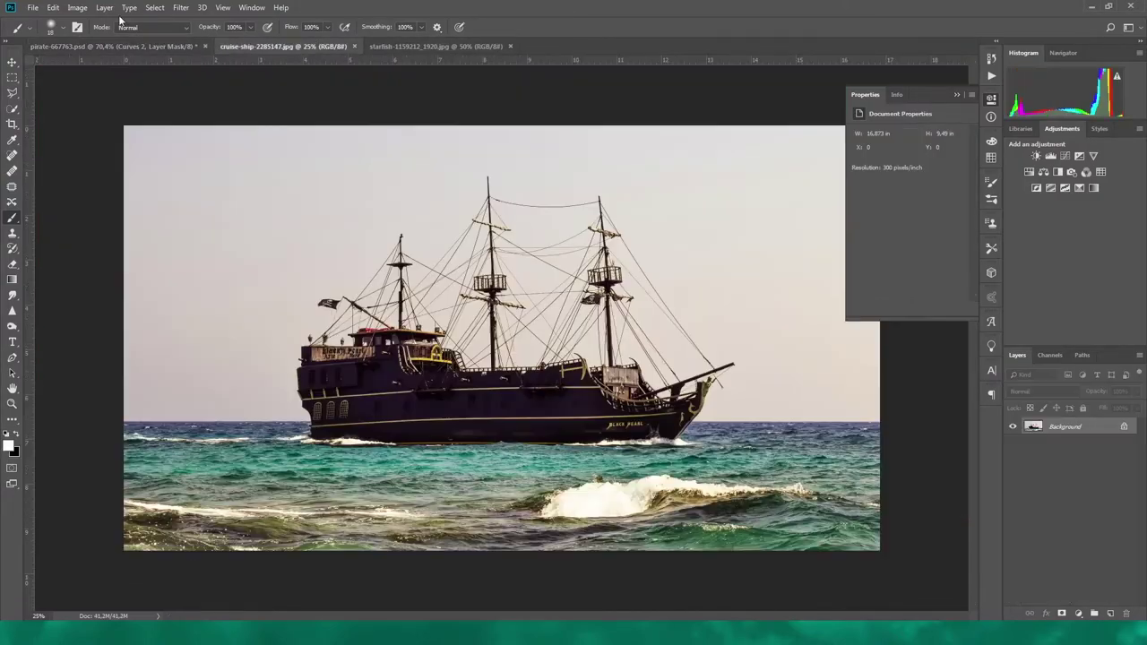
click(287, 46)
click(154, 7)
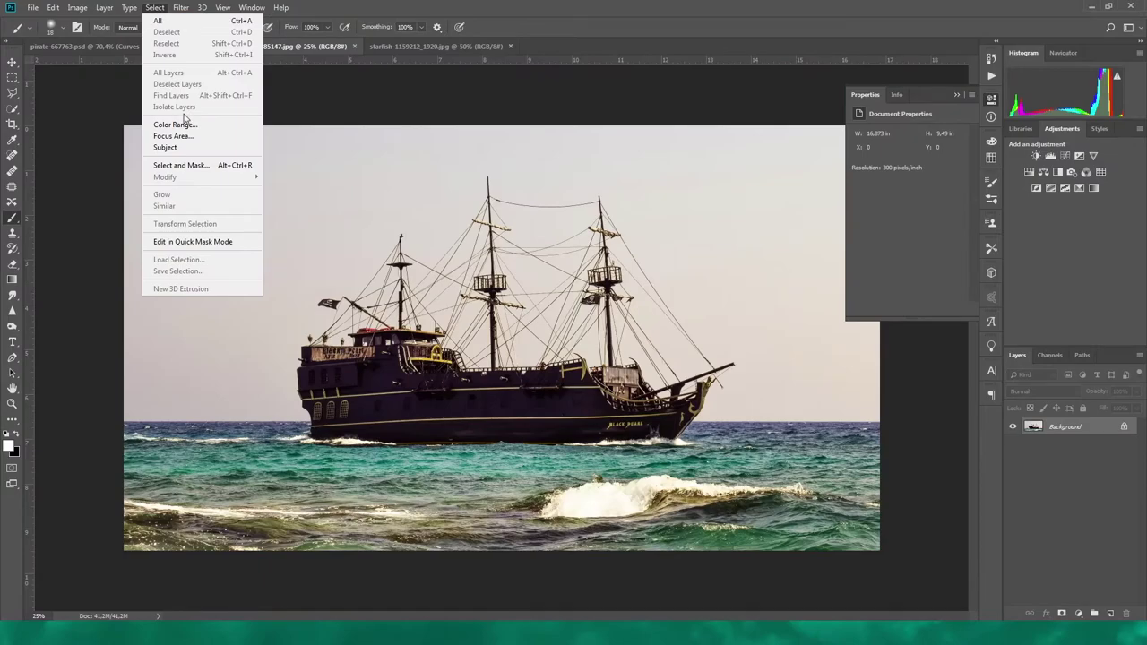
key(Escape)
key(w)
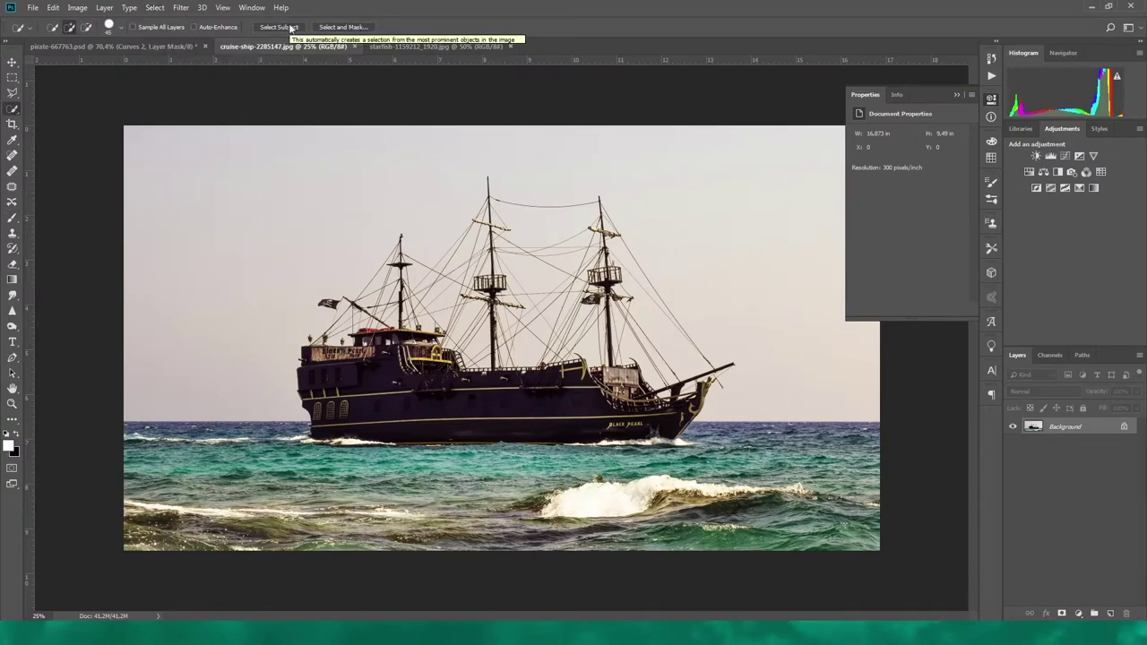
click(290, 27)
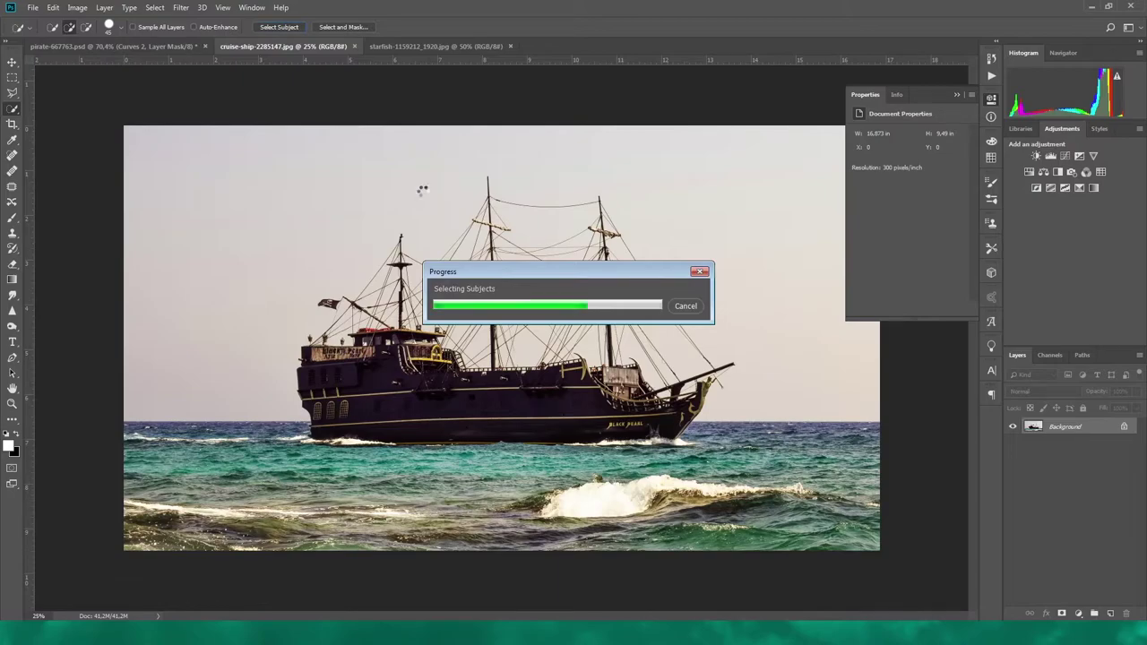
Step: Refine the ship selection in Select and Mask, removing the sails, smoke and rigging blob
key(ctrl+alt+r)
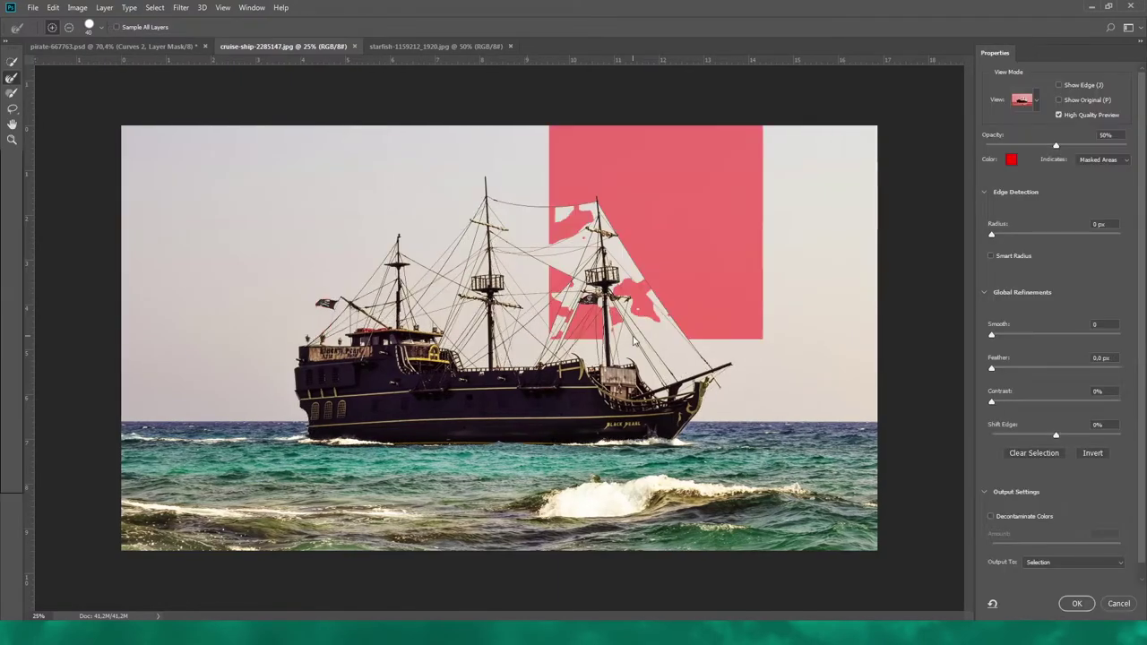
drag(349, 237, 381, 340)
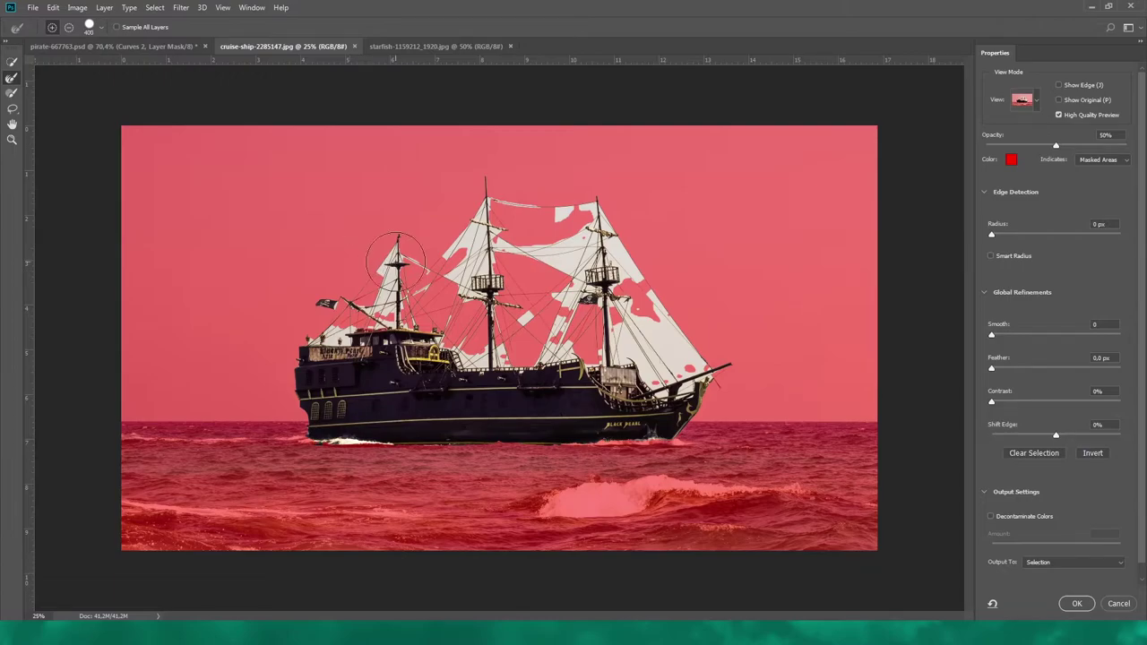
mouse_move(435, 282)
mouse_down()
mouse_move(510, 207)
mouse_move(456, 211)
mouse_up()
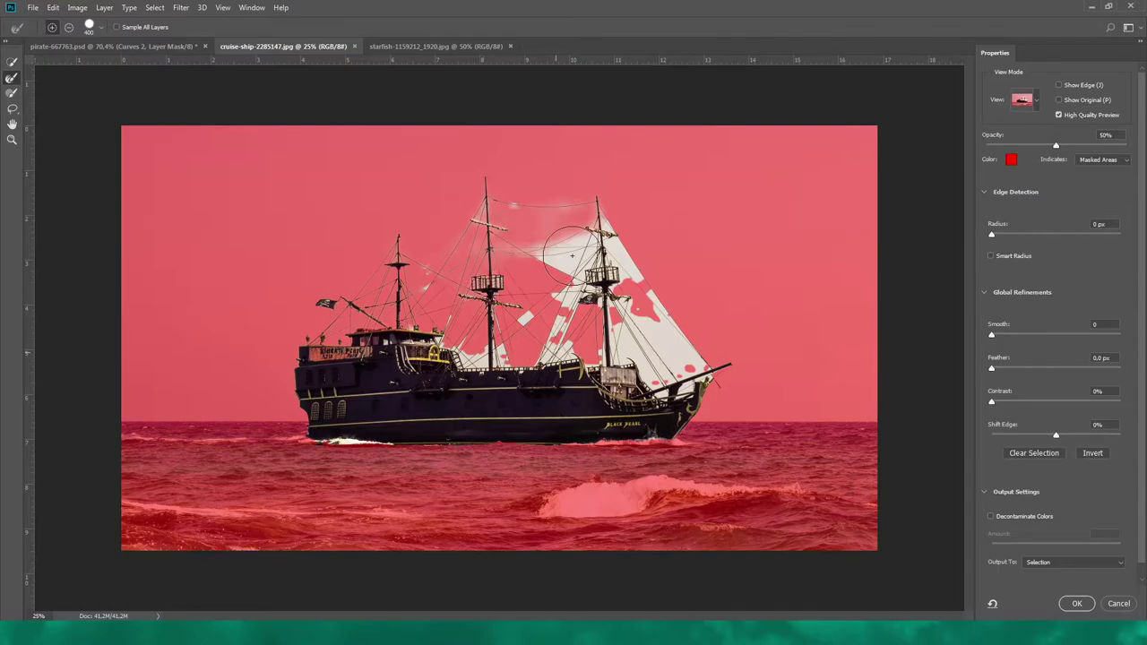
drag(571, 255, 703, 363)
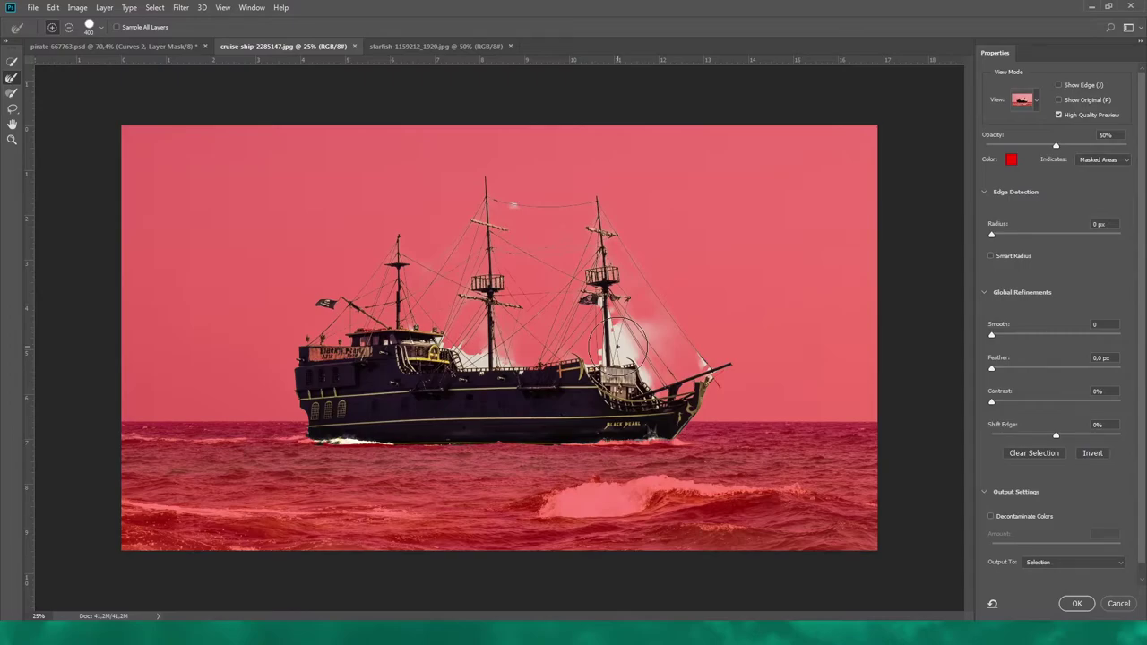
click(618, 345)
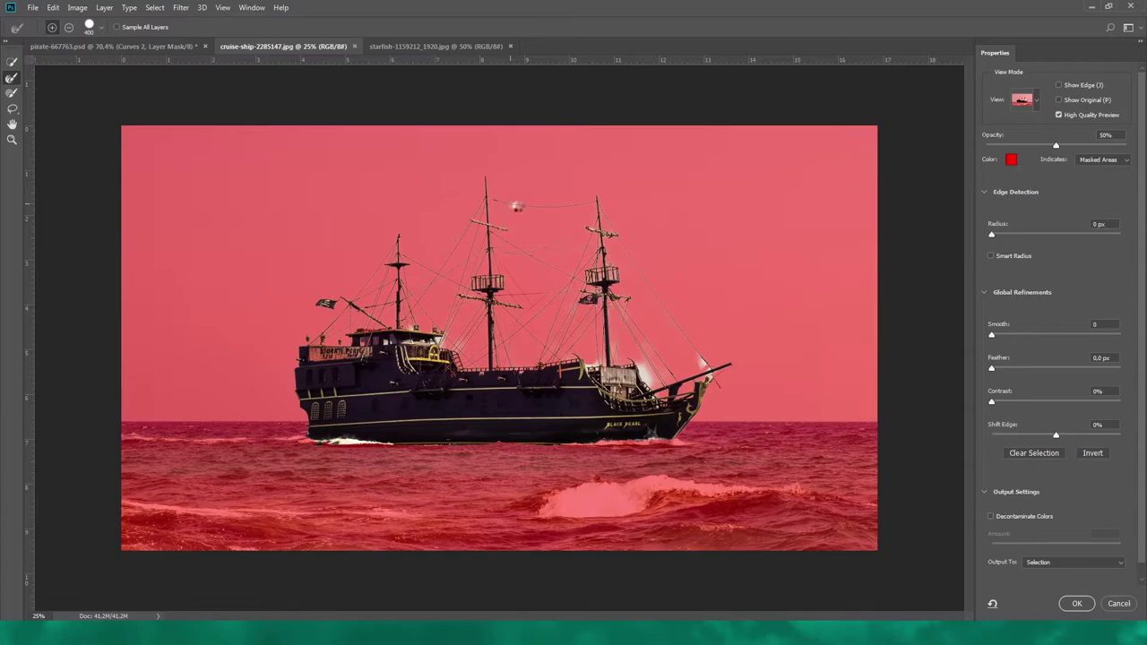
click(516, 207)
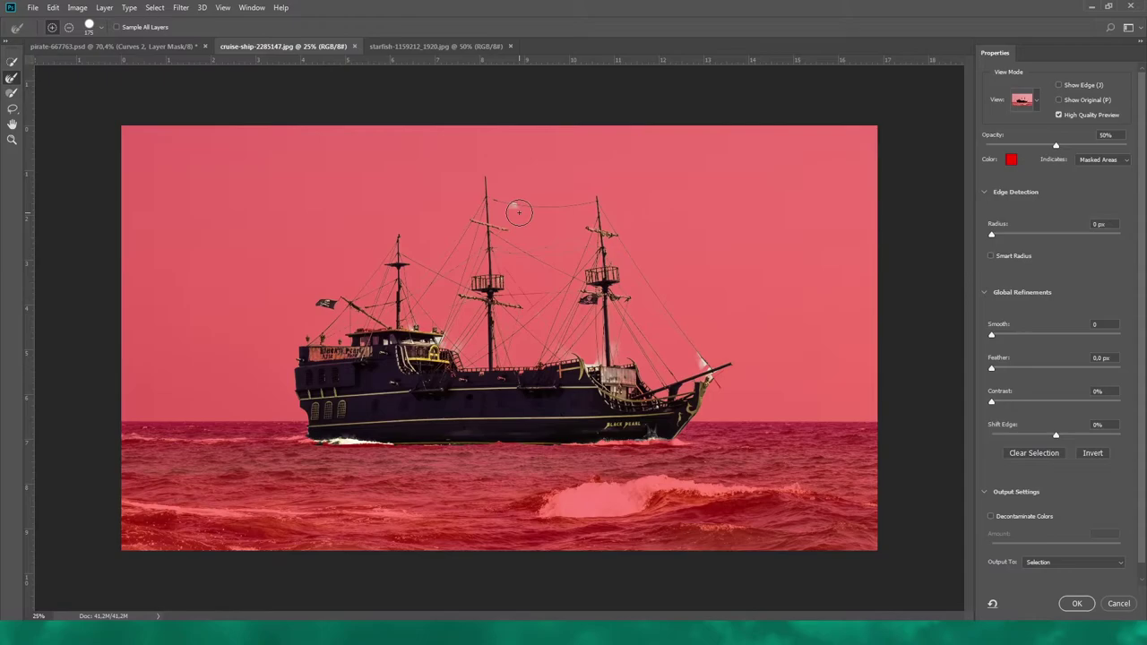
key(Return)
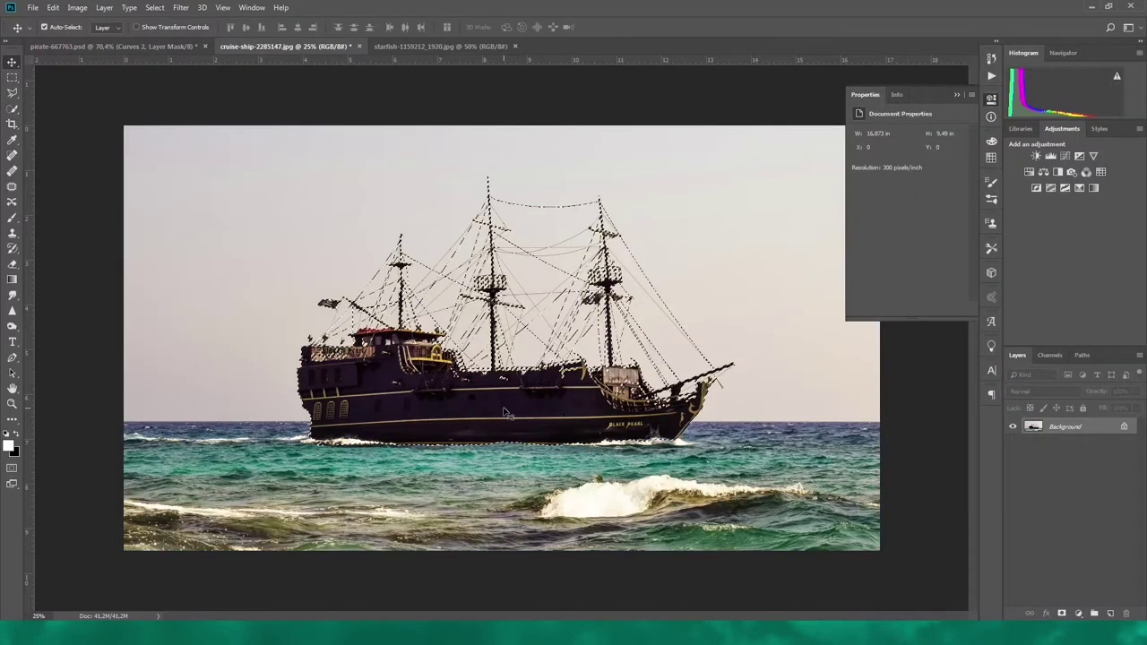
Step: Fill the ship selection with black, return to the pirate composite, and raise the Green curve's black point
key(alt+BackSpace)
key(ctrl+d)
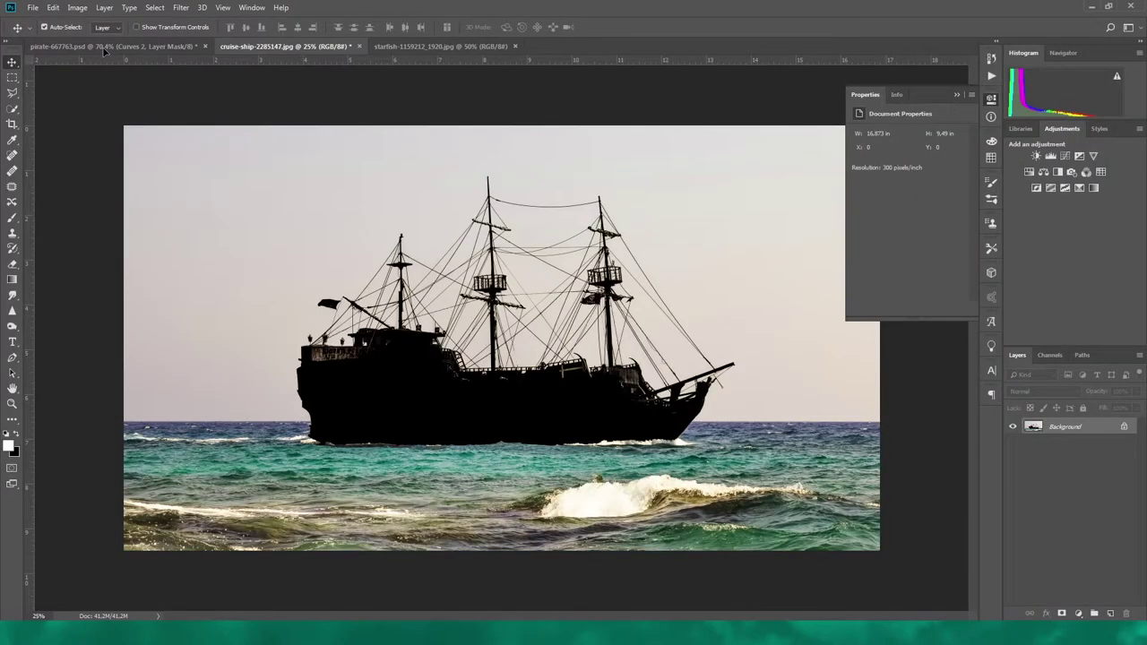
click(104, 49)
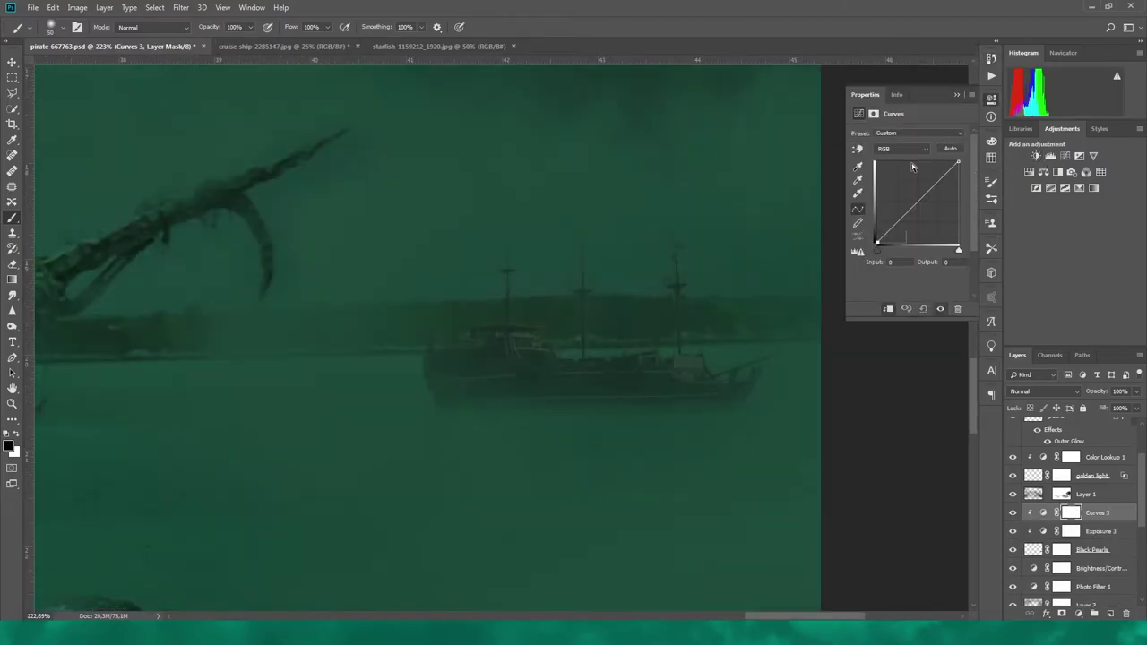
key(alt+4)
drag(877, 243, 876, 238)
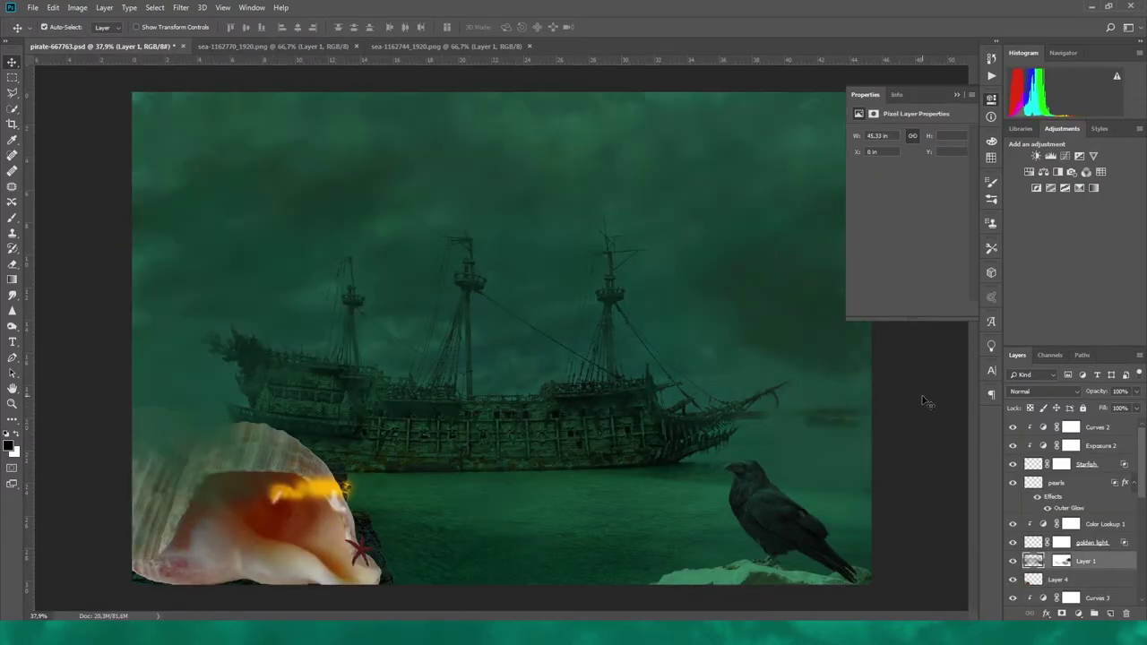
Step: Move the conch shell onto the rock and scale it down to about a third
mouse_move(329, 549)
mouse_down()
mouse_move(605, 439)
mouse_move(428, 534)
mouse_move(557, 446)
mouse_up()
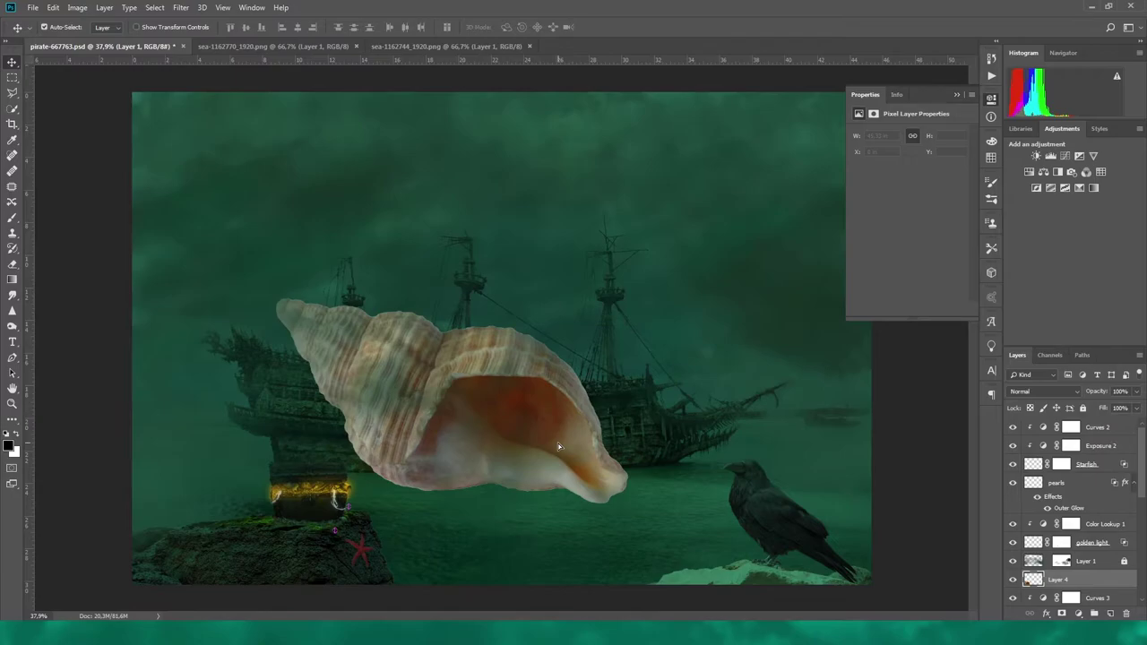
key(ctrl+t)
mouse_move(631, 290)
mouse_down()
mouse_move(401, 431)
mouse_move(169, 529)
mouse_move(198, 535)
mouse_up()
key(Return)
scroll(1076, 520, down, 2)
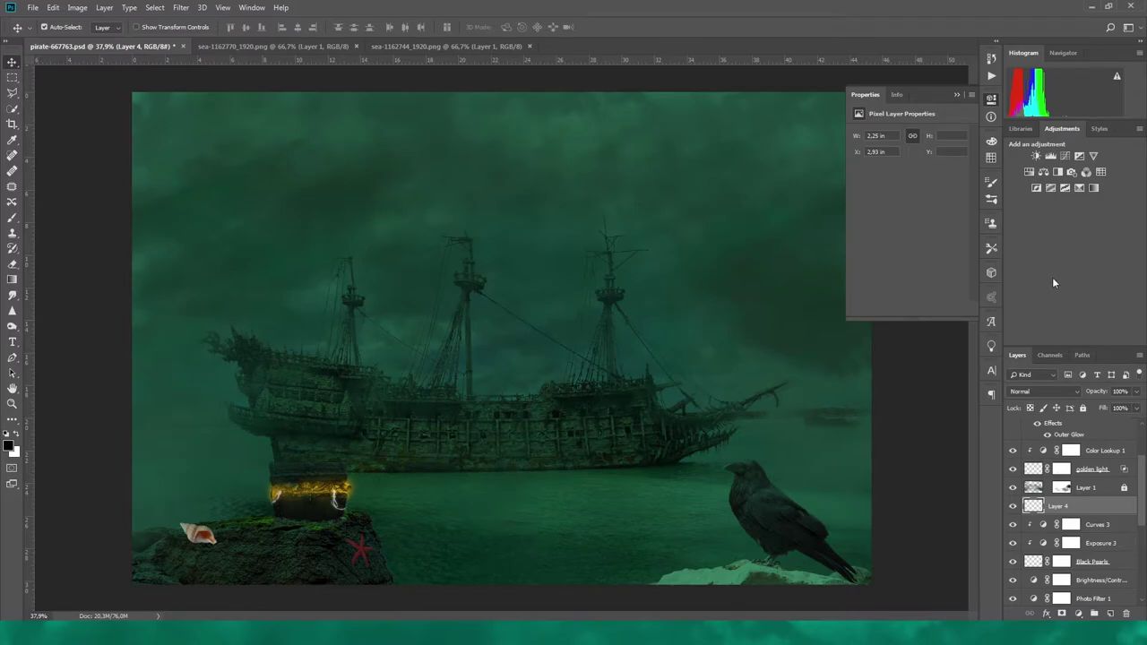
Step: Darken the conch with a -1.95 Exposure and add a Curves lifting the Green channel's midtones and black point
click(1079, 155)
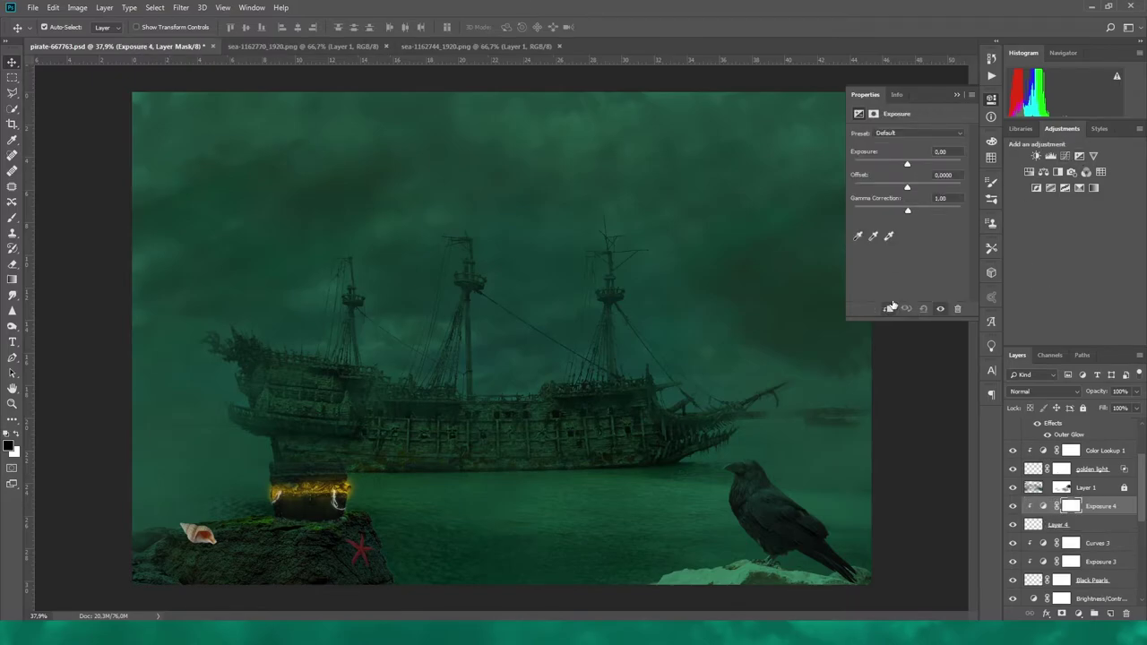
drag(907, 166, 895, 177)
click(1065, 155)
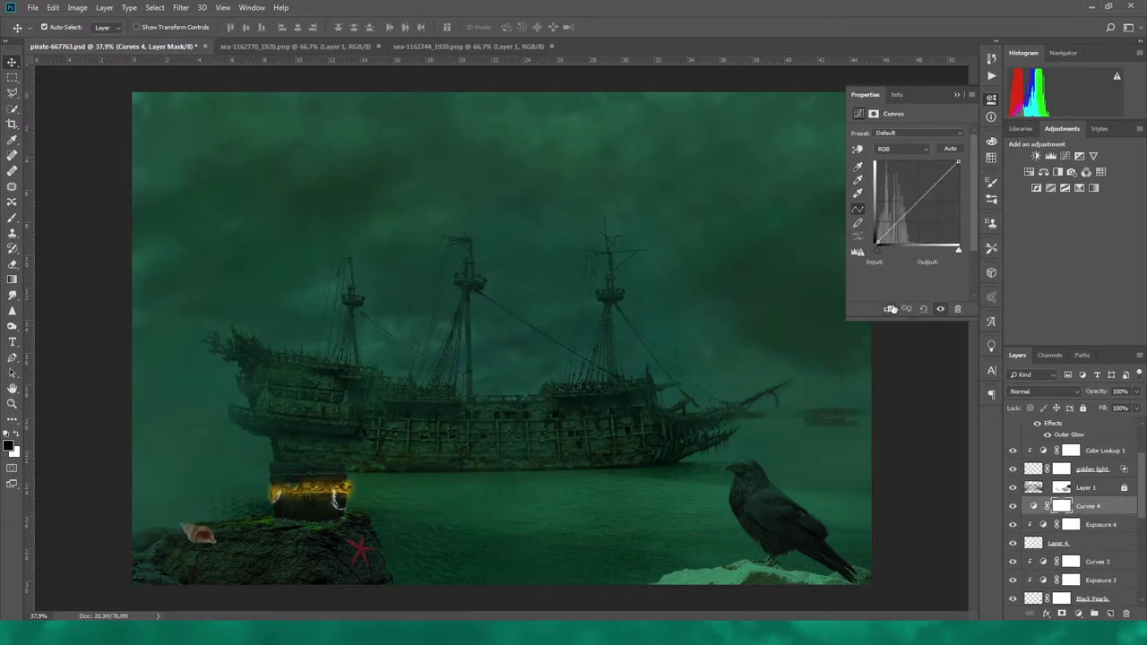
click(901, 149)
click(893, 179)
drag(916, 204, 915, 200)
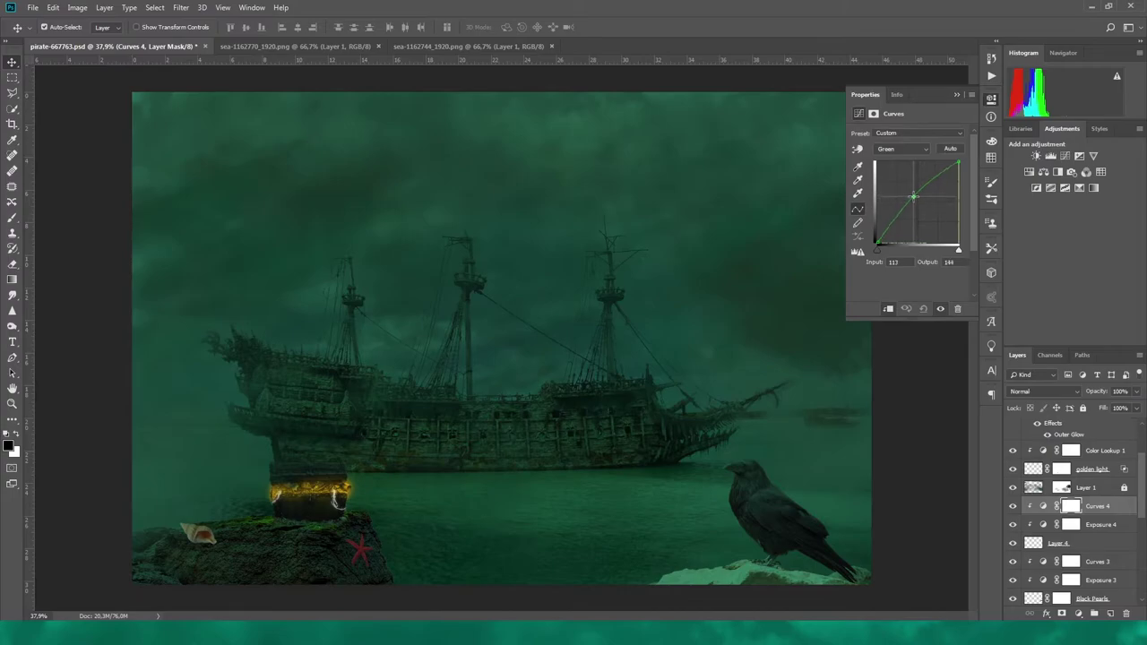
mouse_move(878, 244)
mouse_down()
mouse_move(879, 225)
mouse_move(918, 201)
mouse_move(879, 235)
mouse_up()
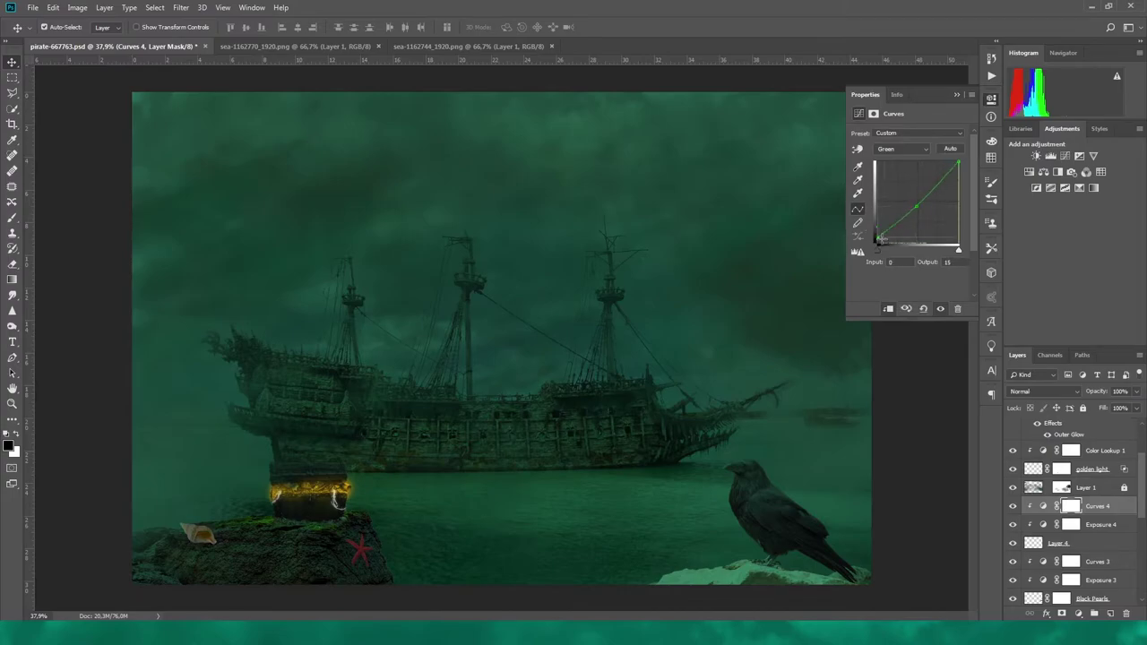
Step: Bring the scallop shell into the pirate composite and shrink it to about 22%
click(507, 47)
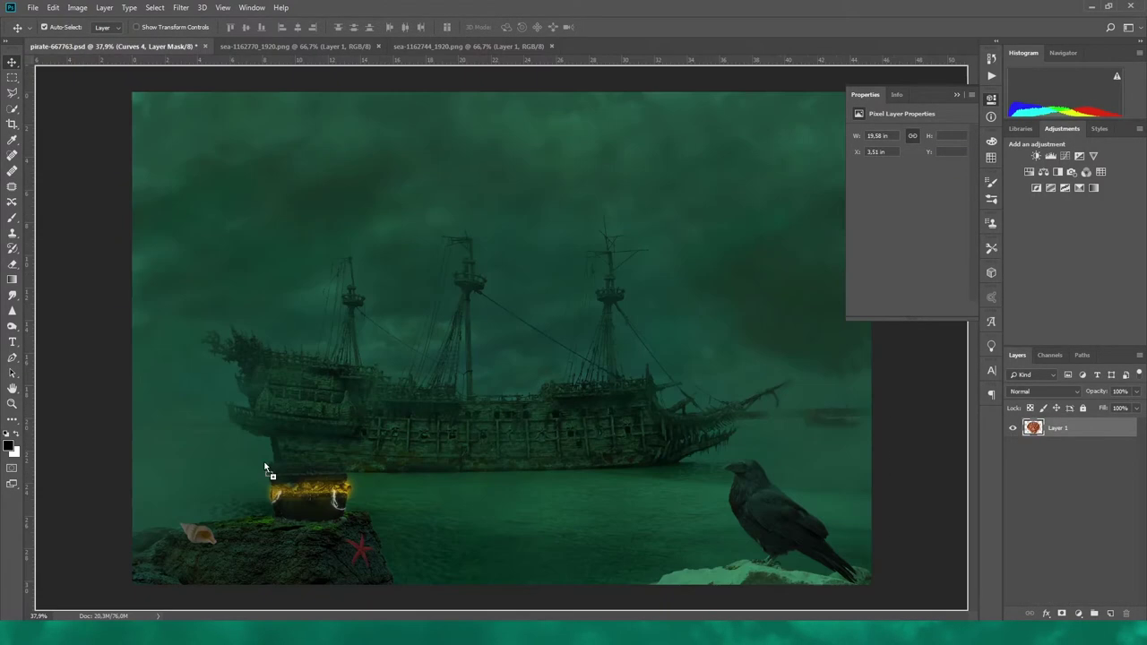
drag(136, 33, 519, 359)
key(ctrl+t)
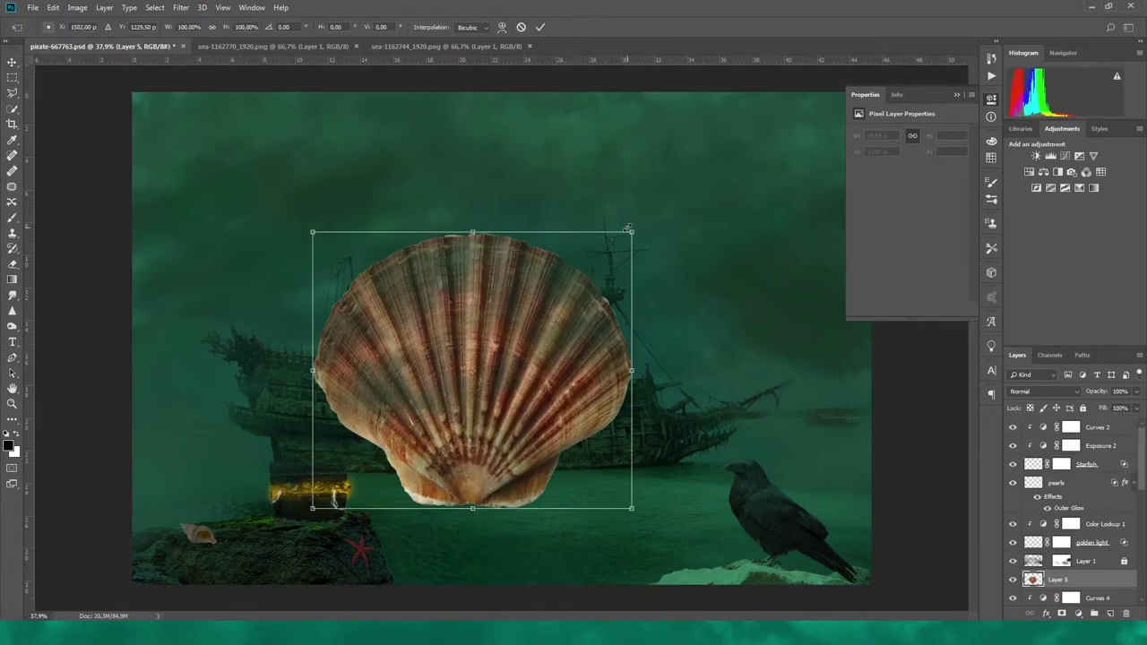
mouse_move(633, 231)
mouse_down()
mouse_move(277, 545)
mouse_move(297, 562)
mouse_move(279, 550)
mouse_up()
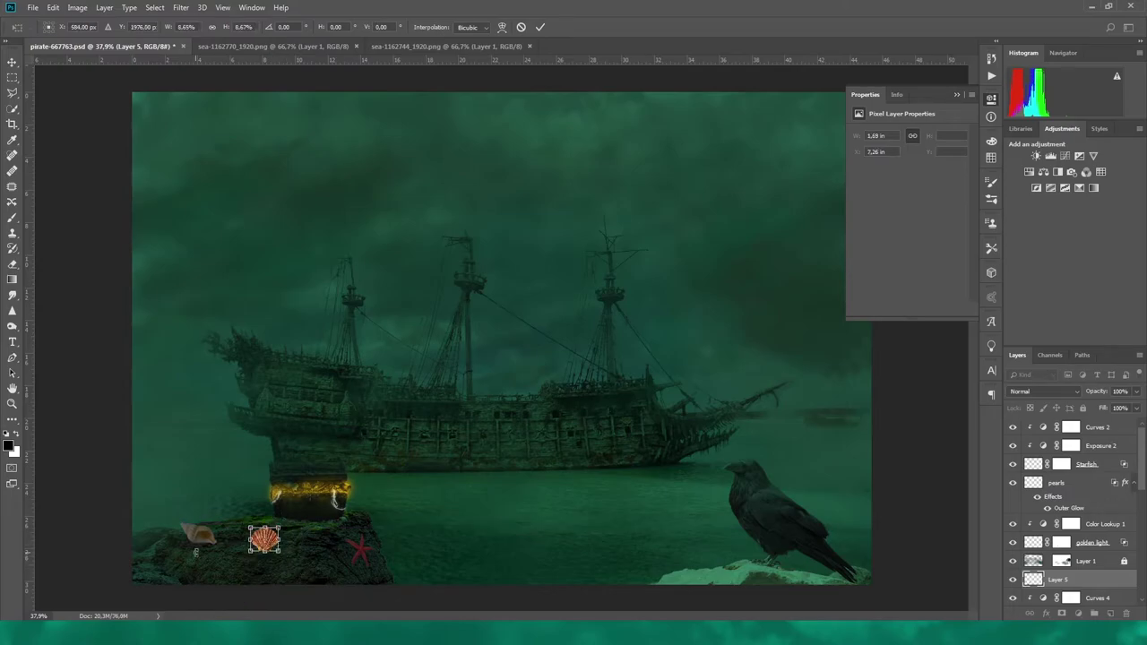
Step: Rotate, distort and narrow the scallop so it lies tilted on the rock, then commit
scroll(310, 468, up, 2)
scroll(206, 566, up, 2)
scroll(206, 566, up, 1)
drag(297, 430, 361, 430)
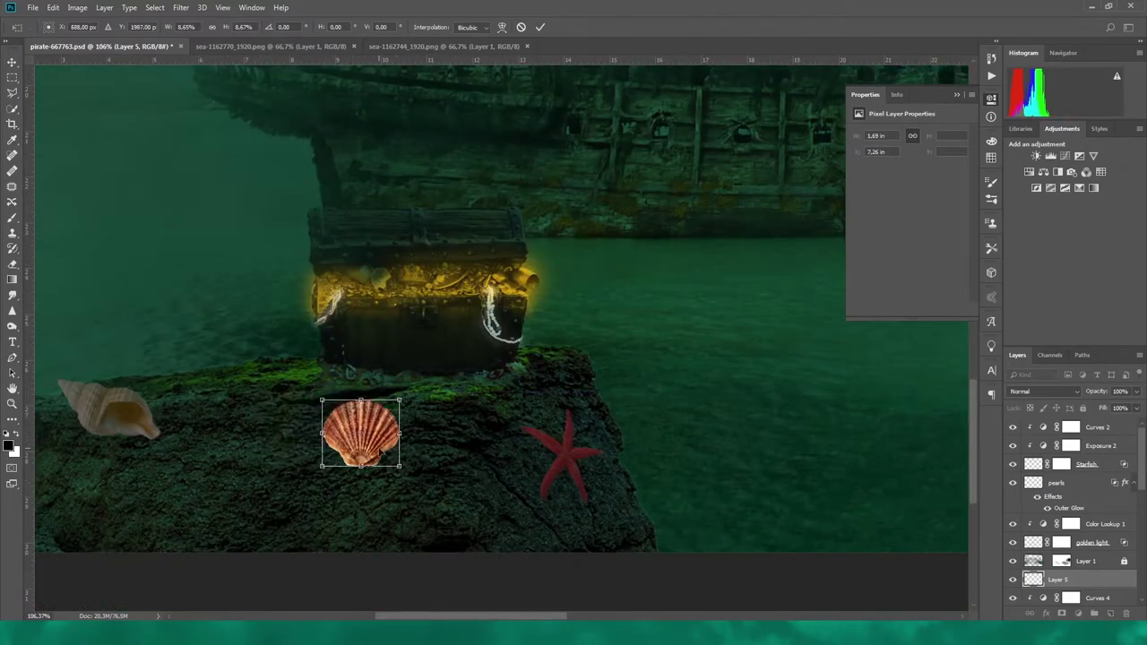
drag(354, 378, 334, 382)
drag(363, 434, 408, 433)
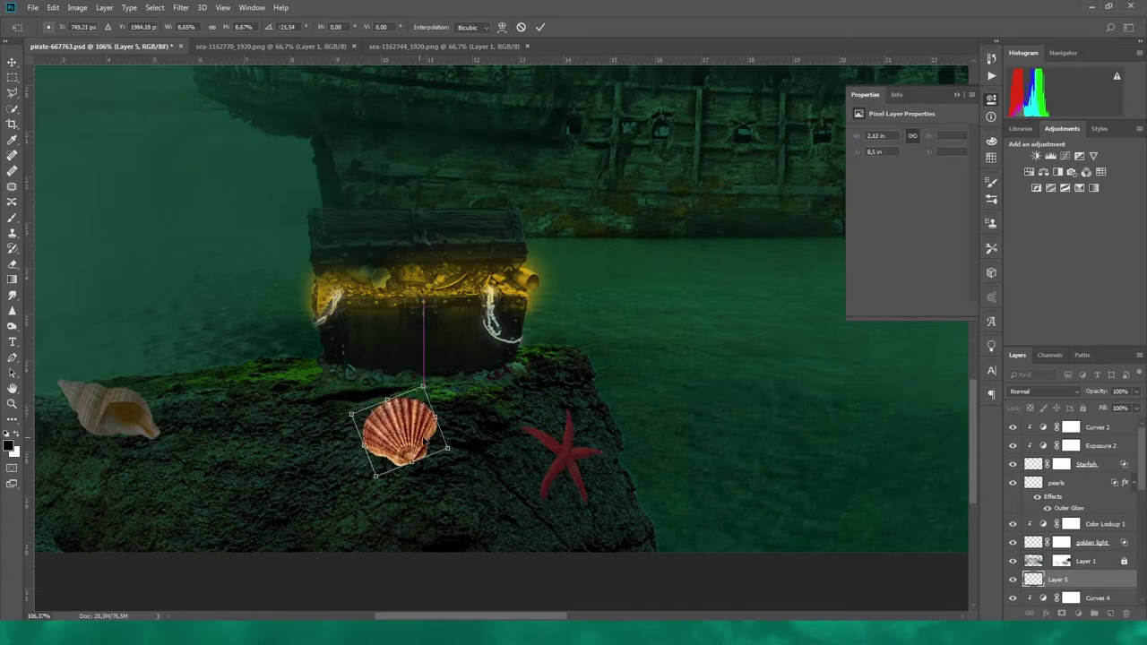
mouse_move(382, 474)
mouse_down()
mouse_move(427, 485)
mouse_move(427, 437)
mouse_up()
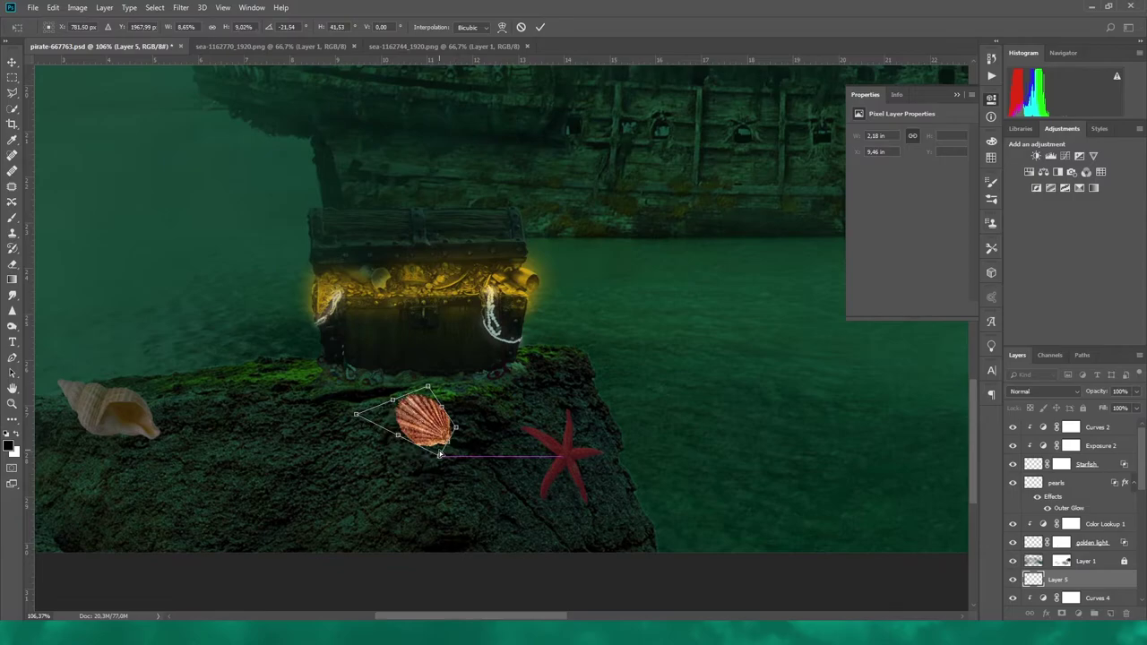
drag(358, 417, 381, 415)
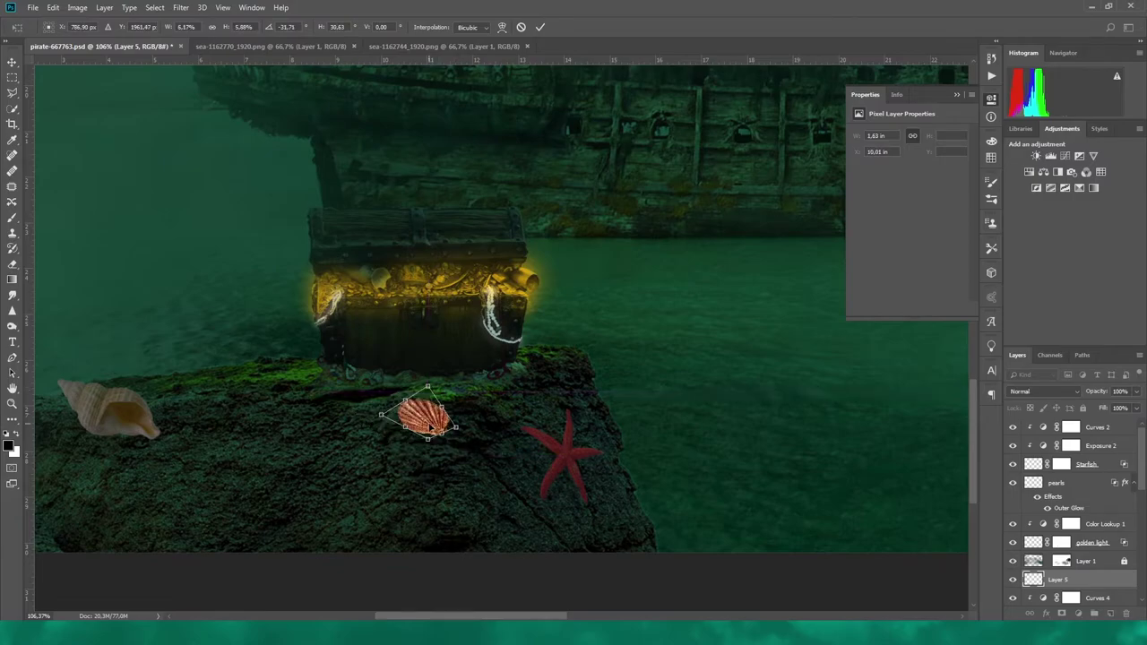
click(540, 26)
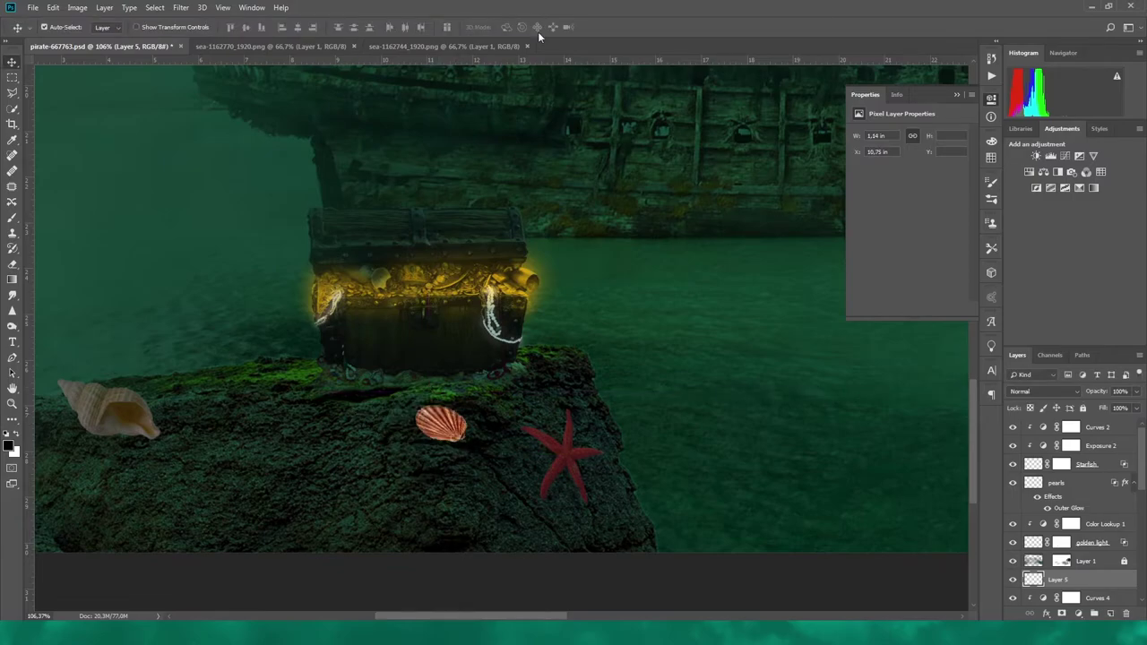
Step: Add a Curves for the scallop, lifting Green and darkening the RGB shadows, highlights and midpoint
click(1066, 157)
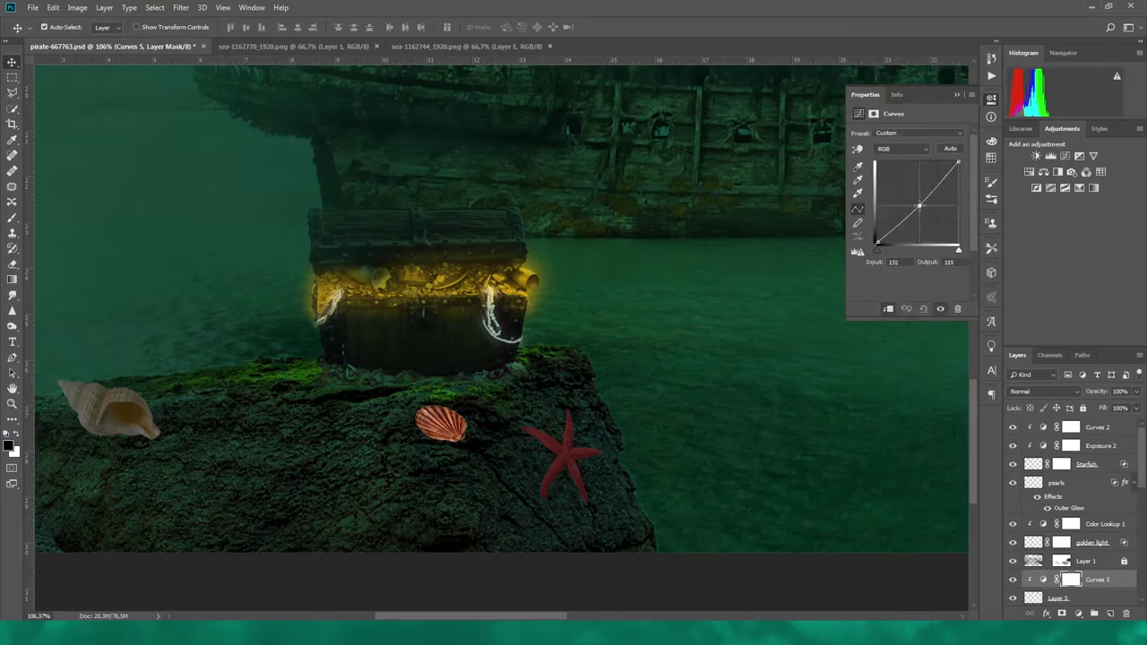
click(912, 150)
click(913, 178)
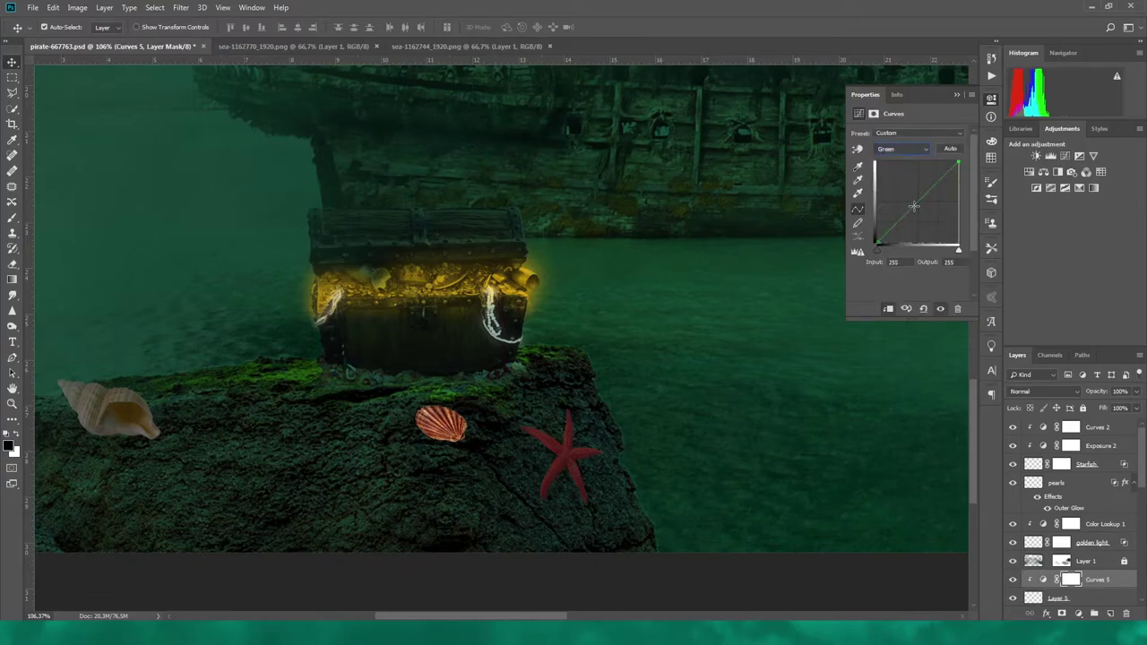
drag(913, 206, 905, 190)
click(912, 149)
click(923, 206)
drag(878, 244, 882, 242)
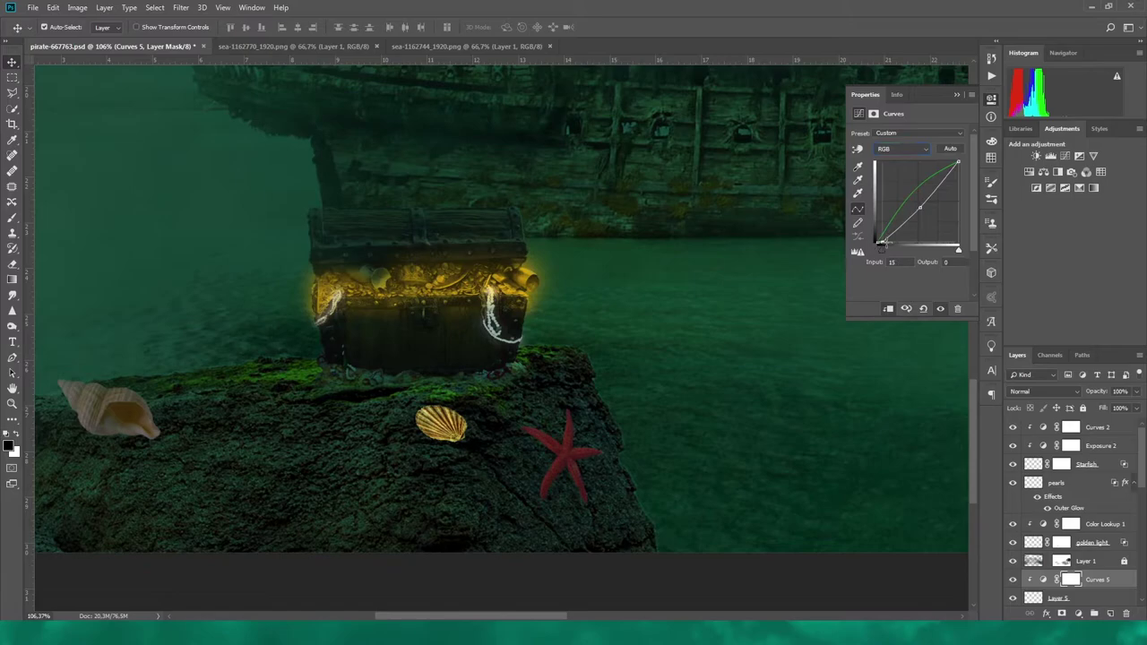
mouse_move(958, 163)
mouse_down()
mouse_move(960, 201)
mouse_move(958, 164)
mouse_up()
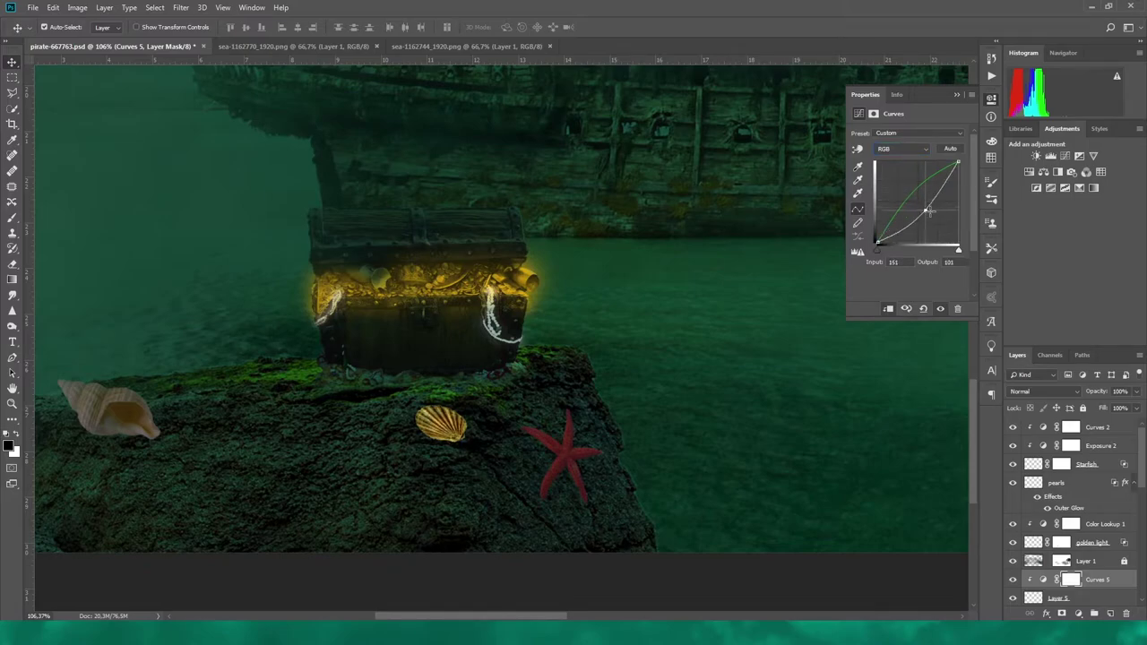
mouse_move(921, 203)
mouse_down()
mouse_move(932, 216)
mouse_move(915, 207)
mouse_up()
click(914, 149)
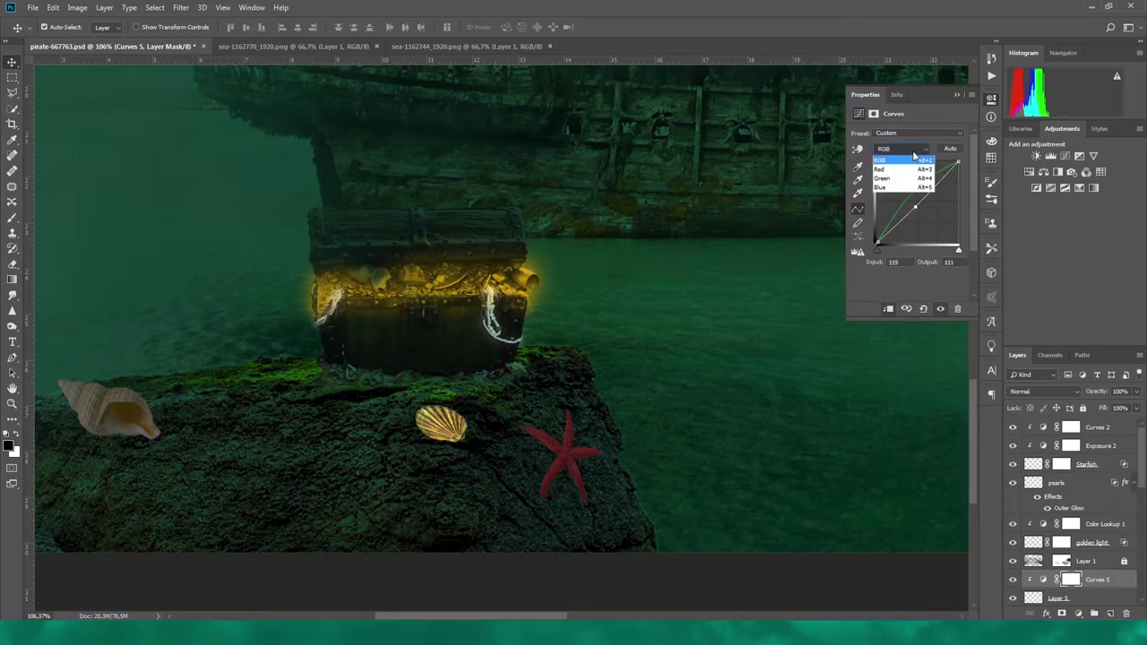
Step: Add an Exposure at -1.27 with offset +0.0225, then retweak the scallop's Curves 5
click(1080, 156)
drag(907, 166, 897, 166)
drag(907, 187, 910, 188)
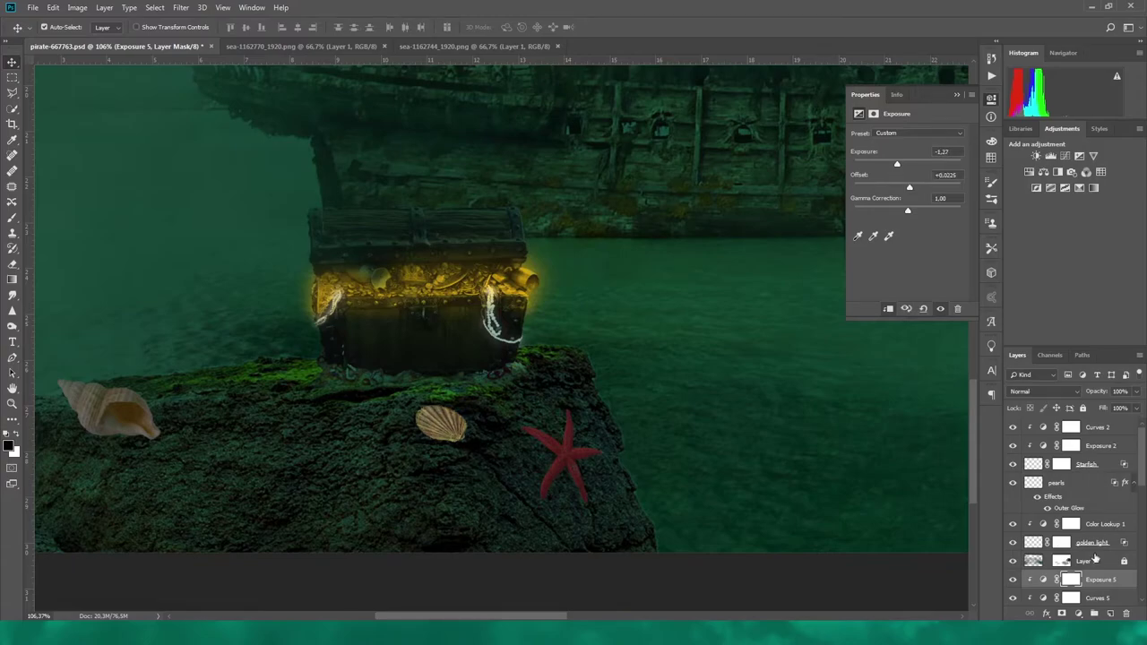
click(1096, 597)
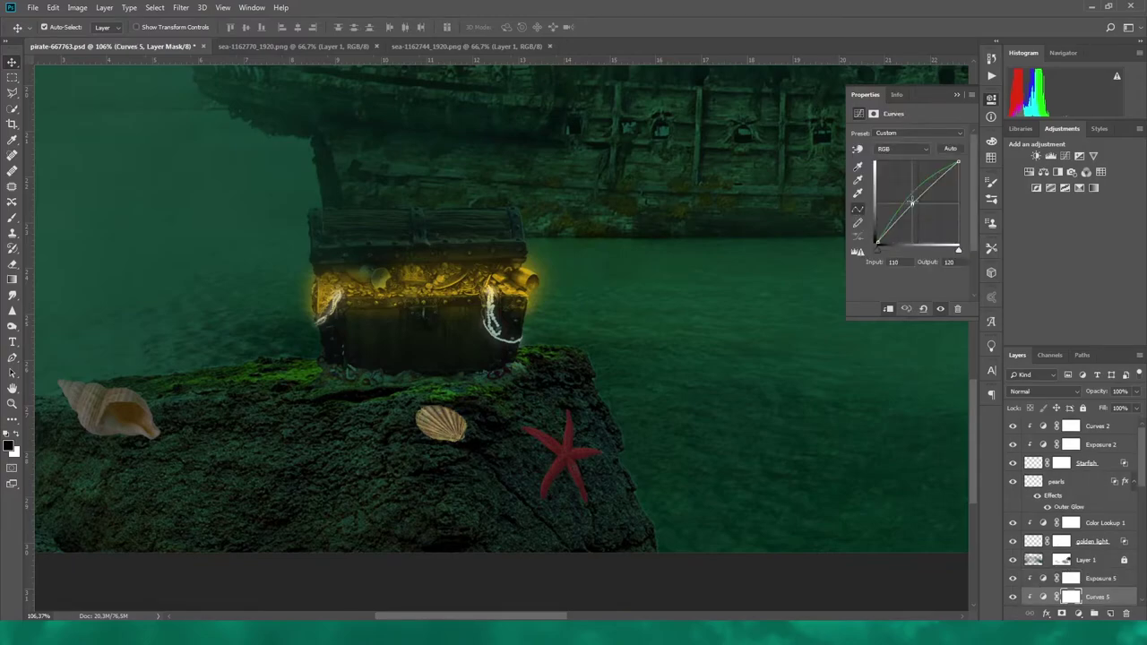
drag(912, 201, 917, 200)
scroll(1138, 501, down, 2)
scroll(1145, 484, down, 2)
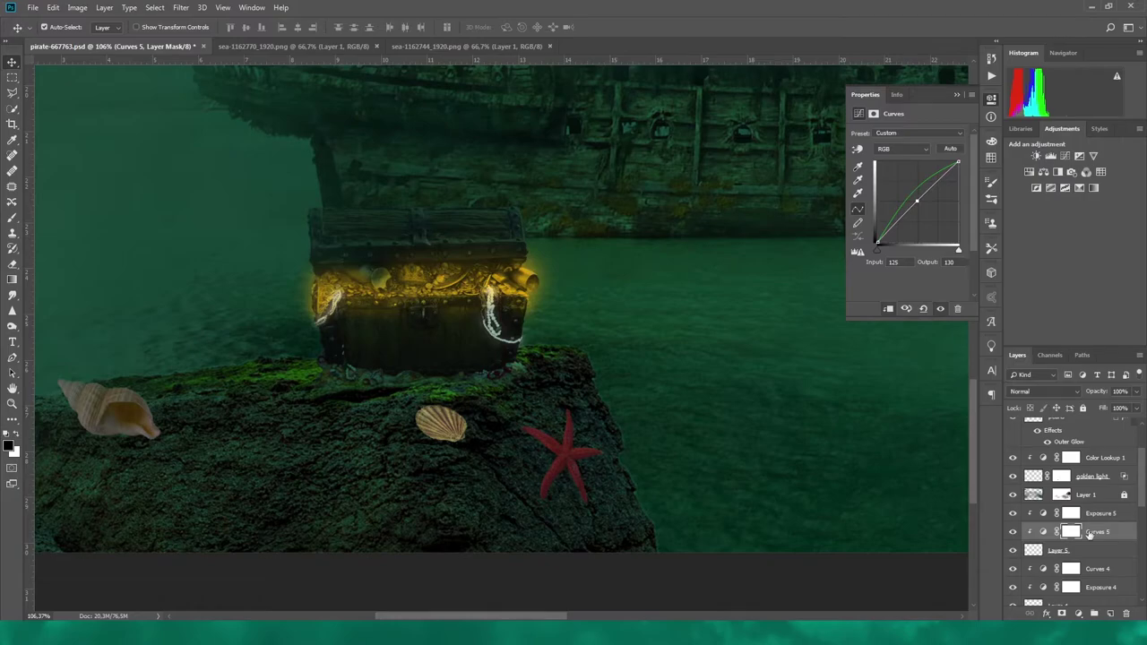
scroll(1089, 534, down, 3)
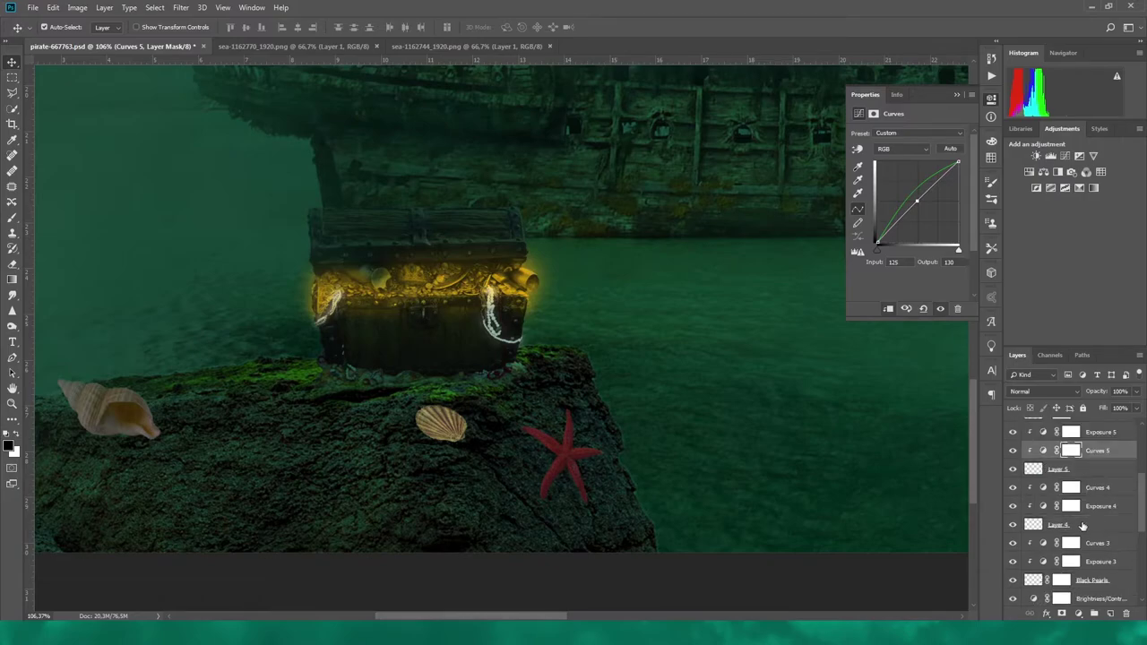
Step: Select the conch's Layer 4 and nudge the shell up toward the rock edge
click(1058, 469)
right_click(1115, 475)
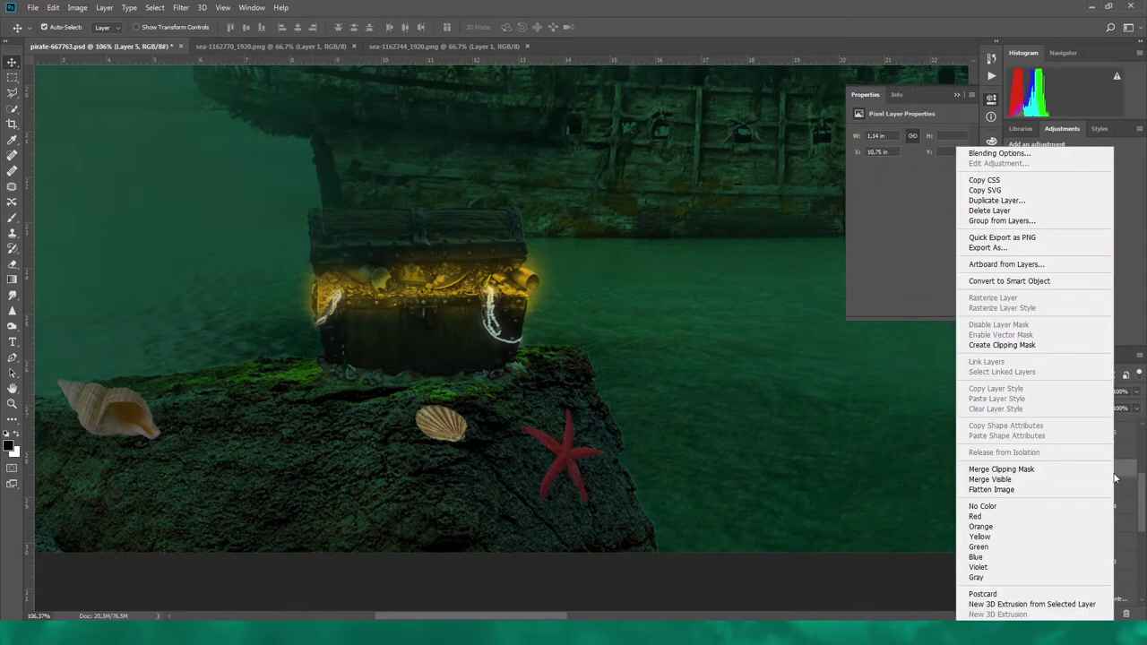
right_click(1046, 493)
key(Escape)
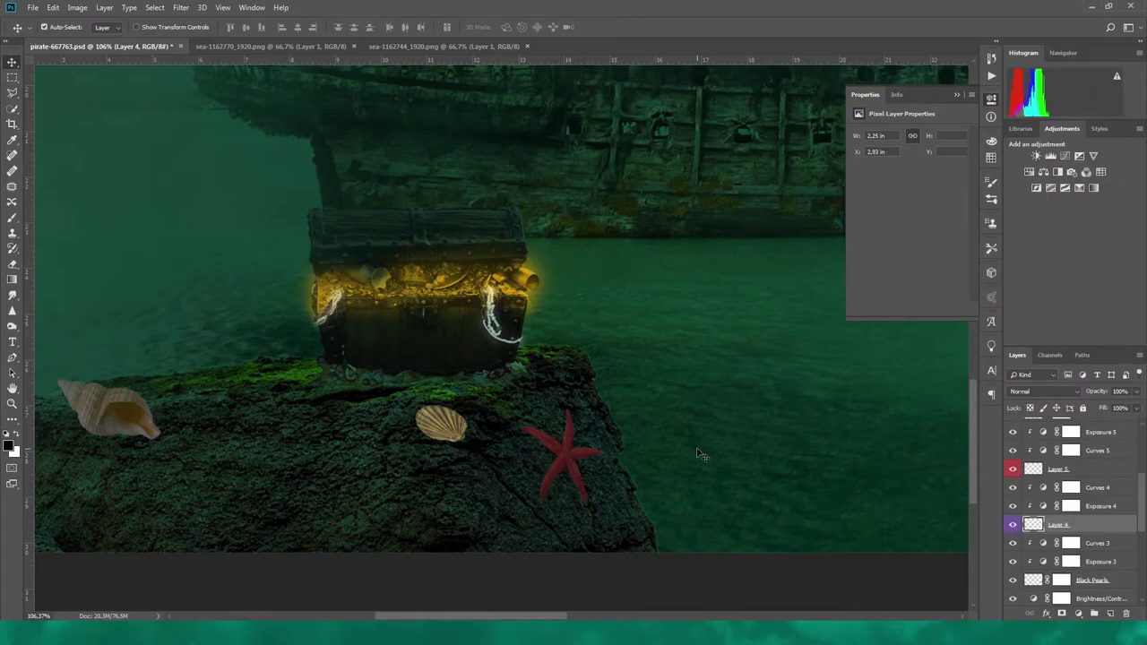
drag(103, 414, 112, 386)
key(ctrl+t)
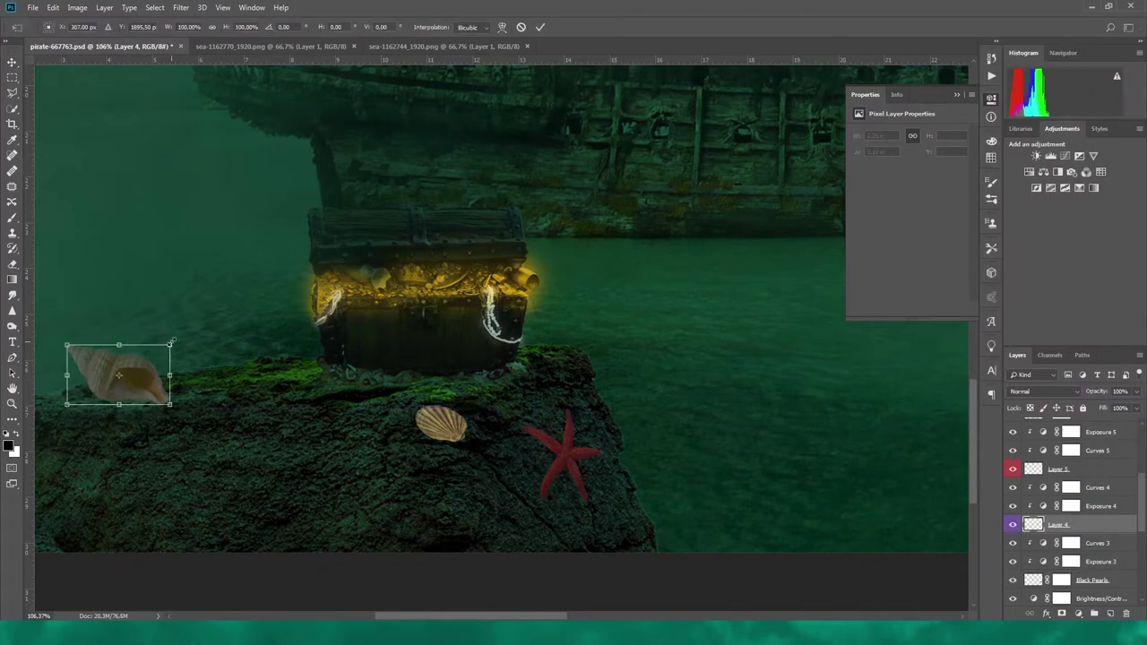
key(Return)
scroll(134, 323, left, 5)
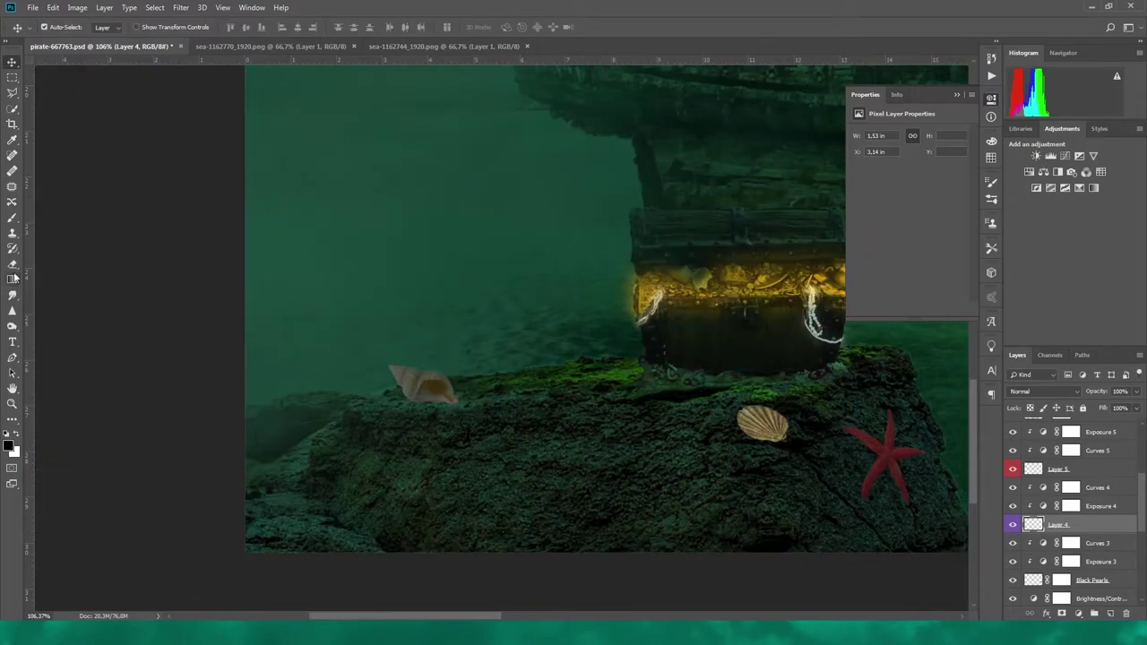
Step: Add layer masks to the conch and scallop layers and zoom out to the whole scene
key(b)
click(1061, 614)
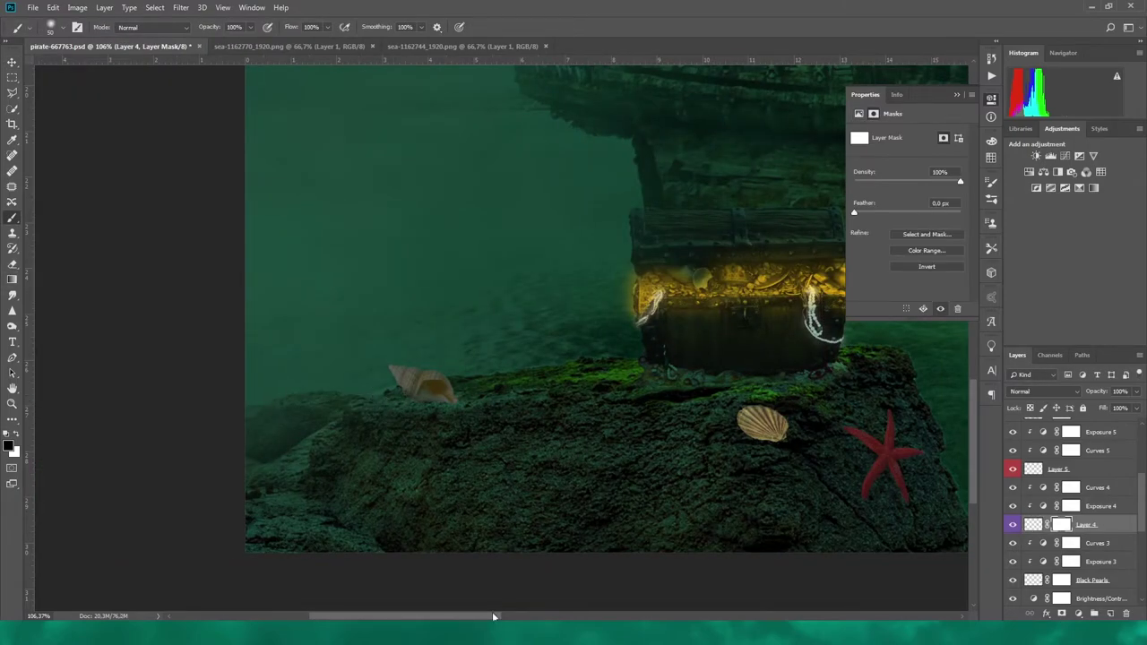
scroll(568, 448, right, 4)
click(1057, 469)
click(1061, 615)
scroll(553, 425, up, 4)
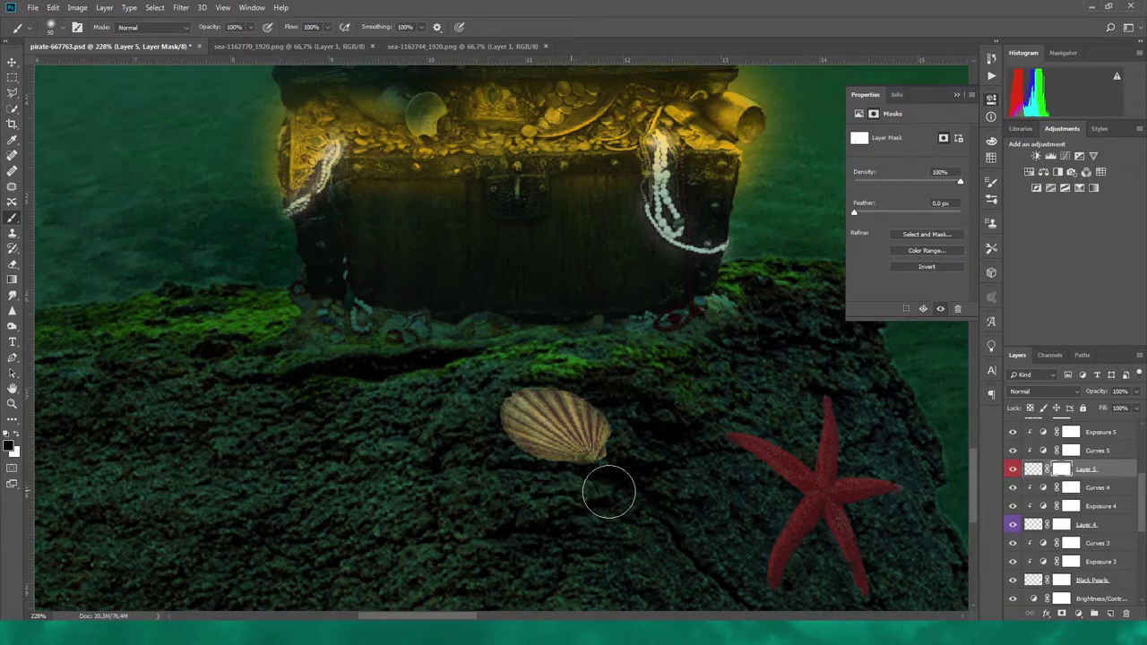
key(ctrl+0)
scroll(240, 439, up, 2)
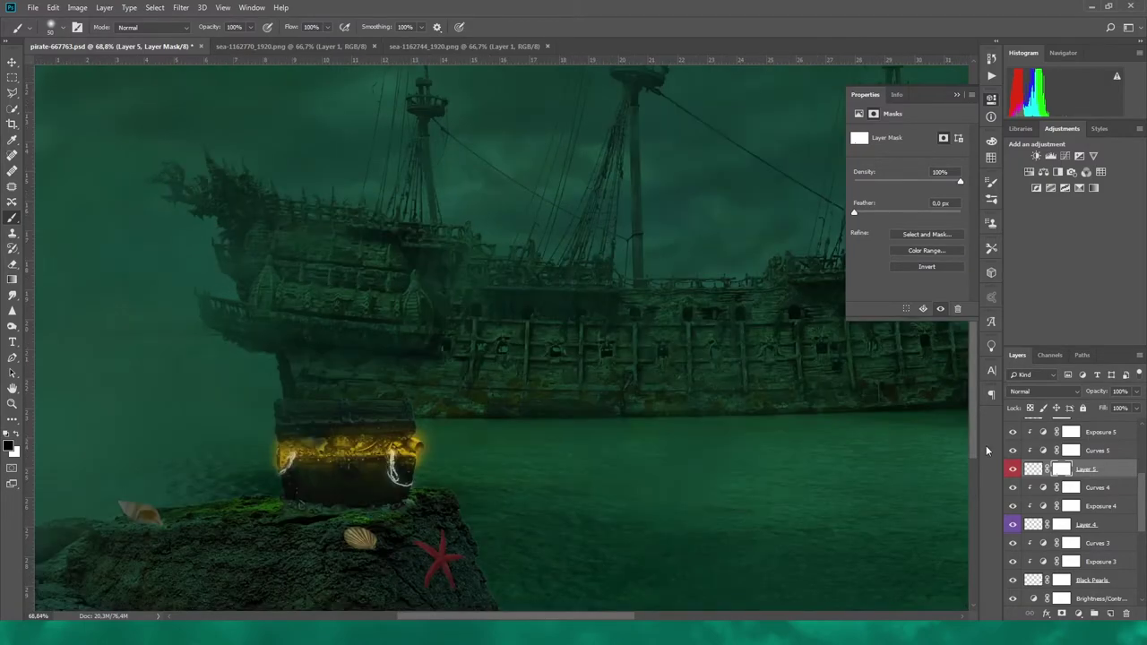
Step: Dim the scallop with Brightness/Contrast -120/-50 and move the conch onto the rock ledge
click(1101, 432)
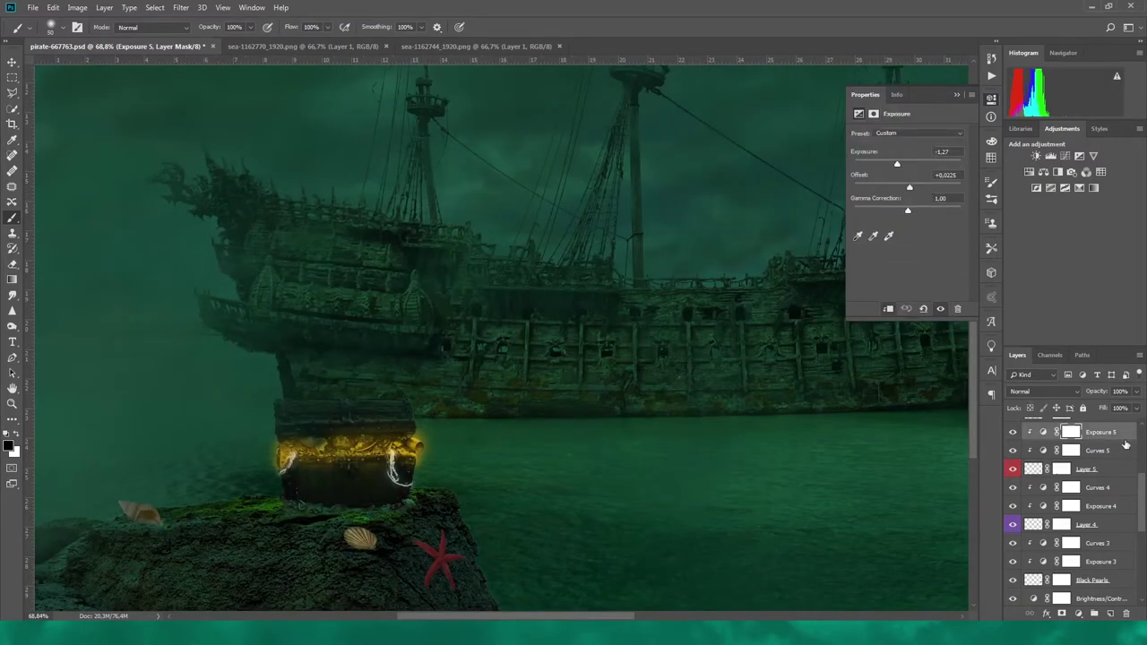
mouse_move(876, 170)
mouse_down()
mouse_move(887, 164)
mouse_move(865, 166)
mouse_up()
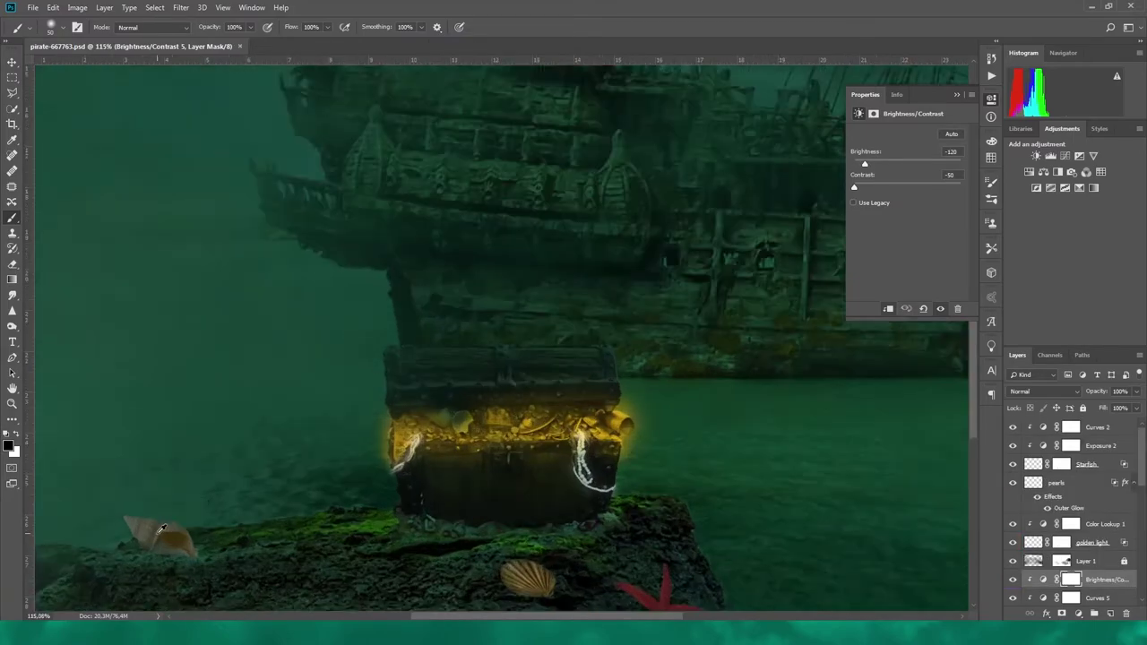
key(v)
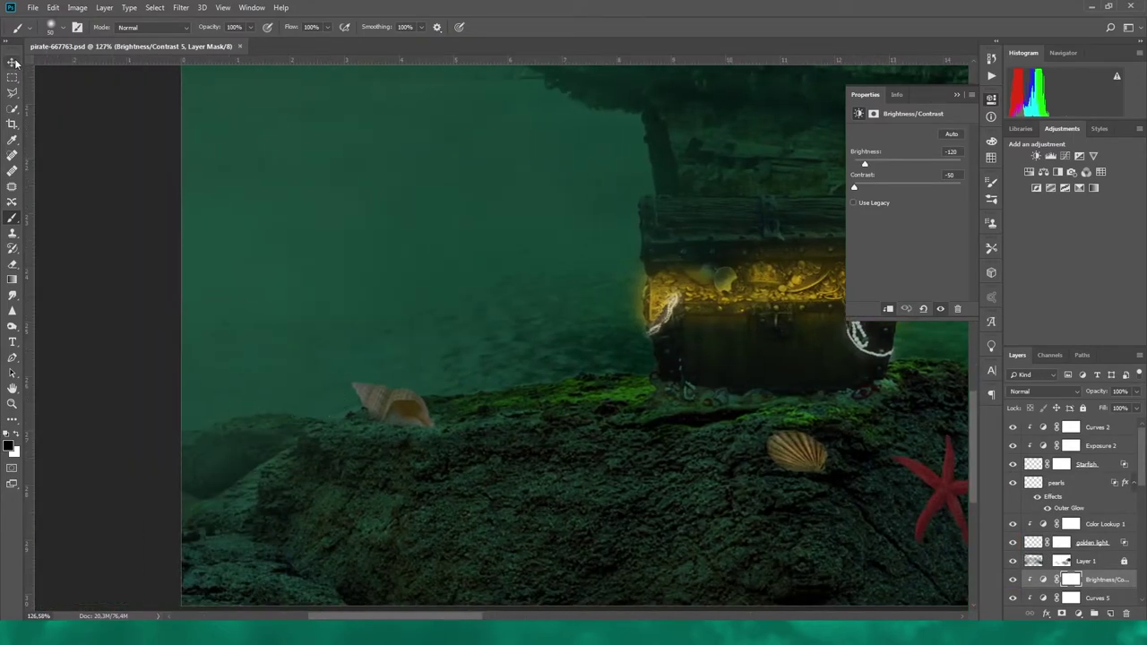
mouse_move(394, 410)
mouse_down()
mouse_move(422, 421)
mouse_move(466, 384)
mouse_move(459, 415)
mouse_up()
key(ctrl+t)
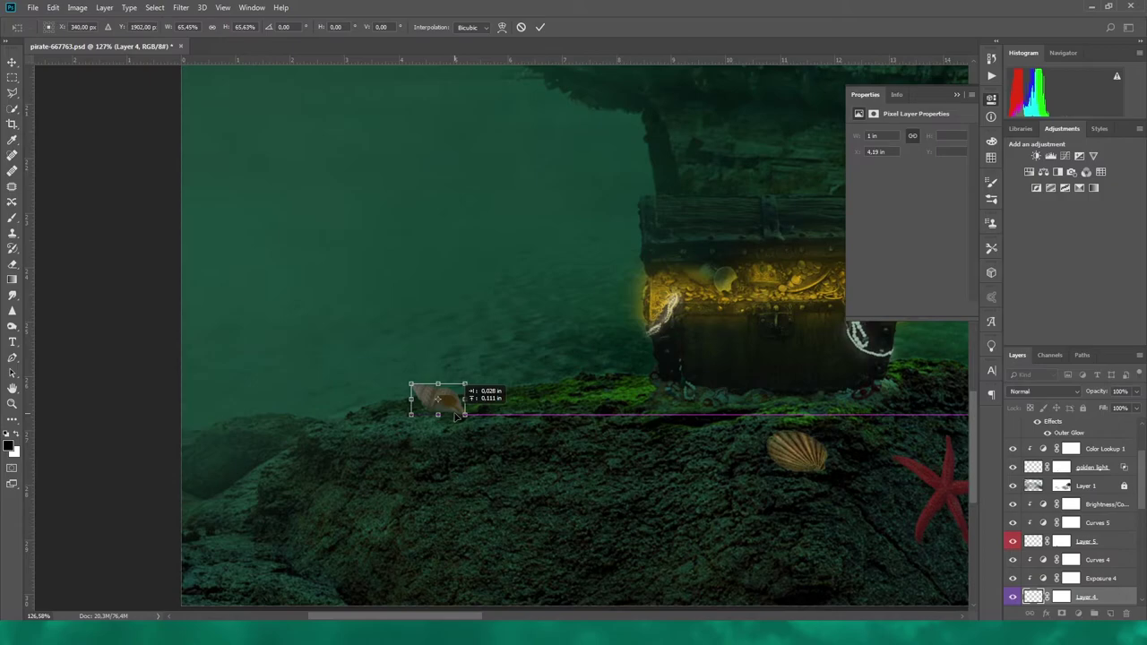
Step: Commit the conch's resize and add a darkening Exposure above its Curves 4
click(540, 27)
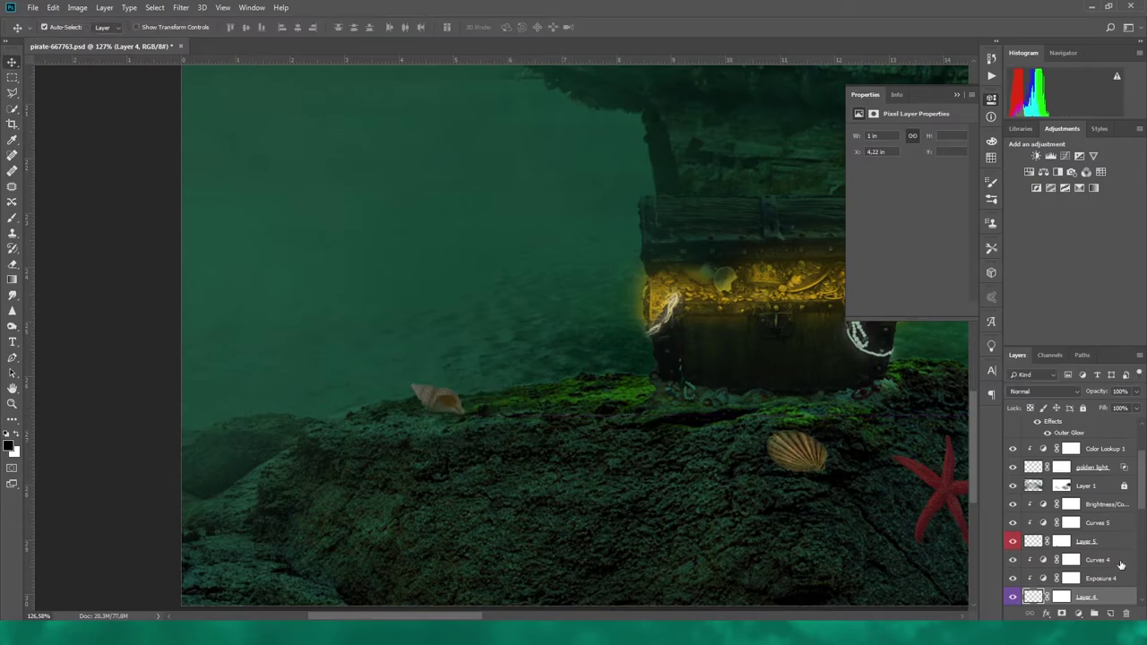
click(1120, 560)
click(1079, 156)
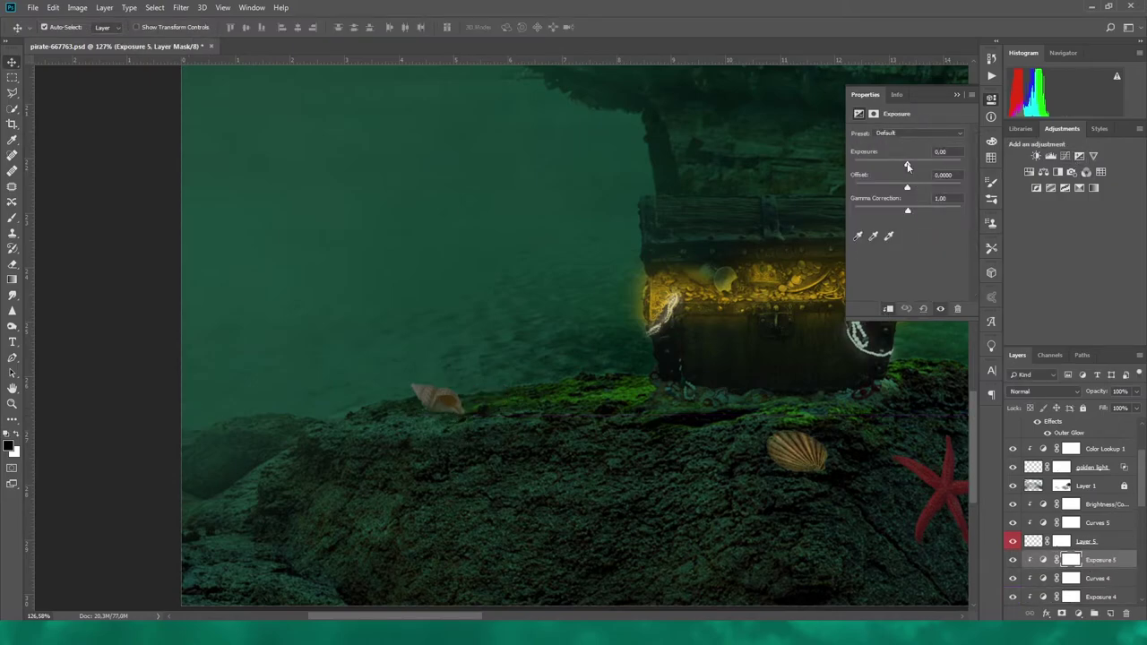
drag(907, 165, 899, 169)
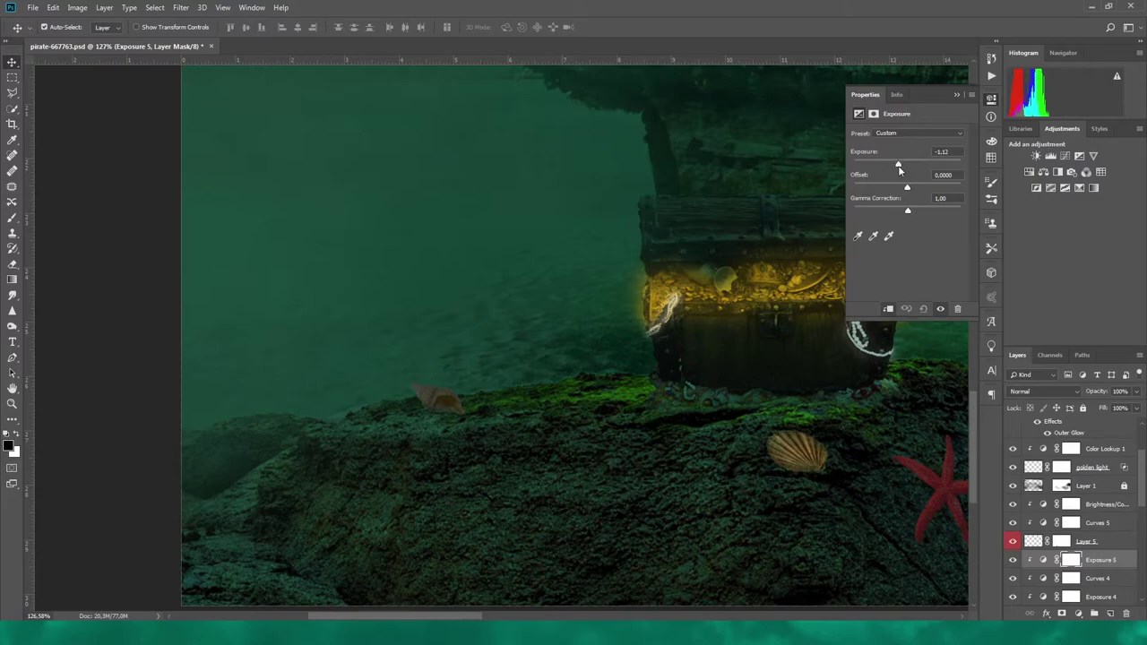
Step: Invert that Exposure's mask, brush white over the conch, set -2.02, and add Exposure 6
key(ctrl+i)
key(b)
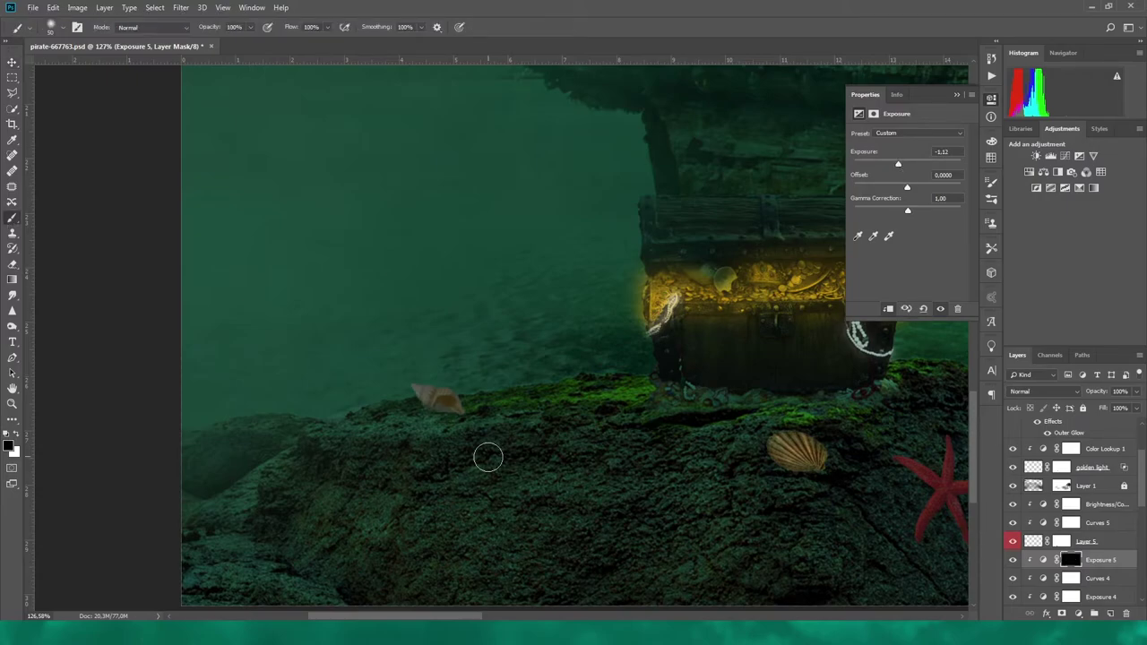
click(16, 436)
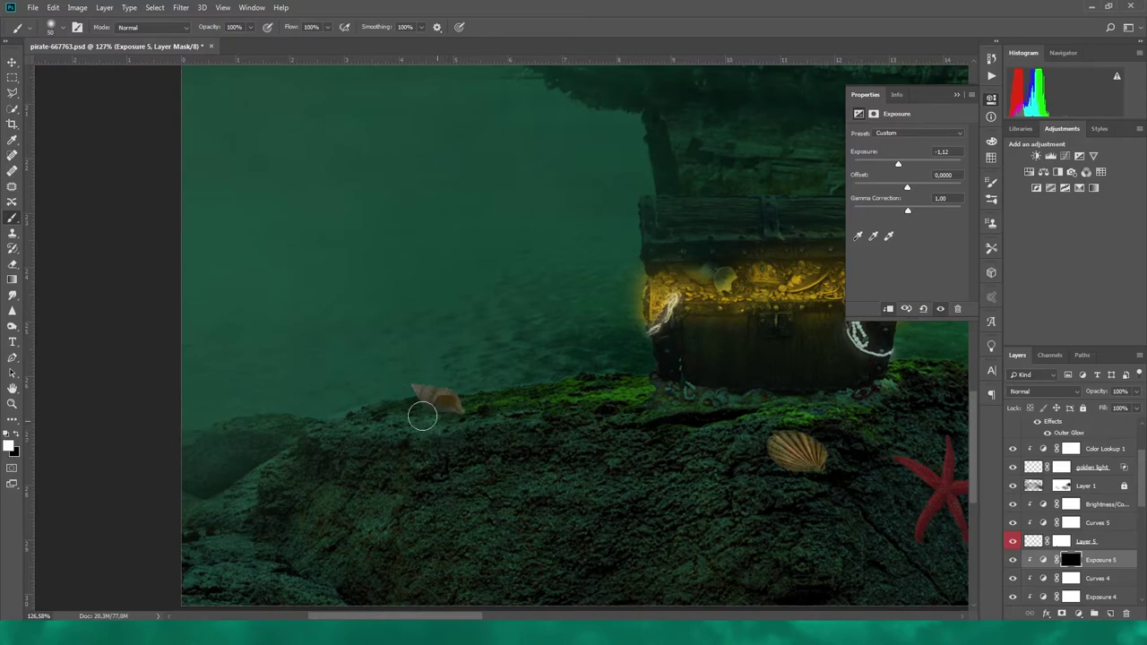
drag(898, 164, 891, 164)
scroll(426, 412, down, 2)
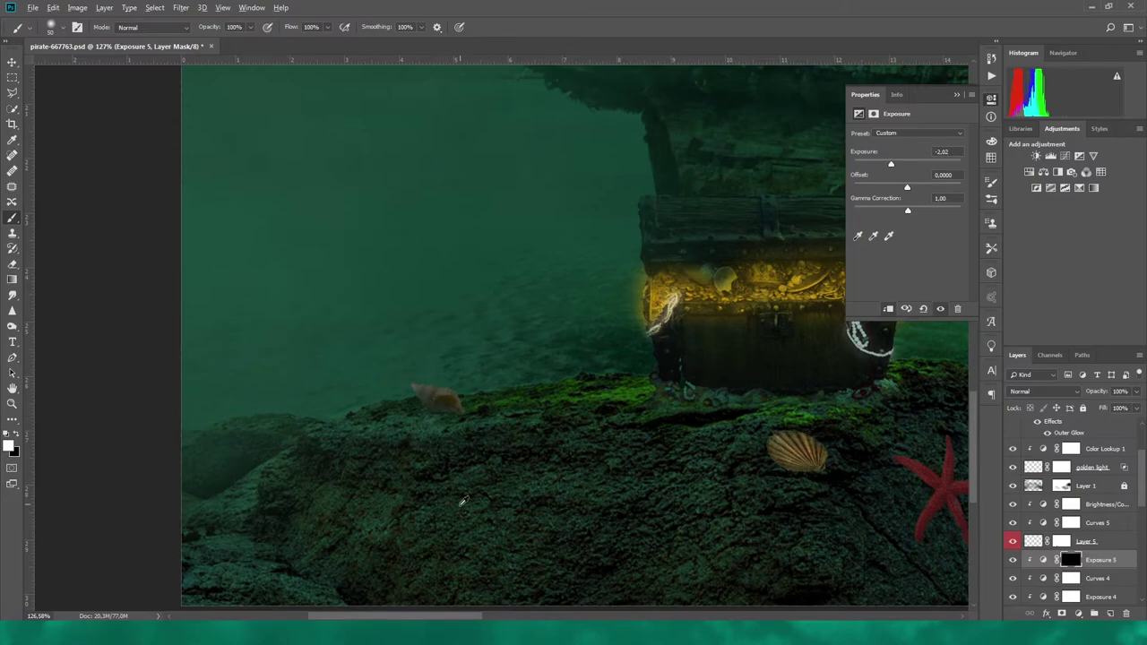
scroll(459, 498, down, 2)
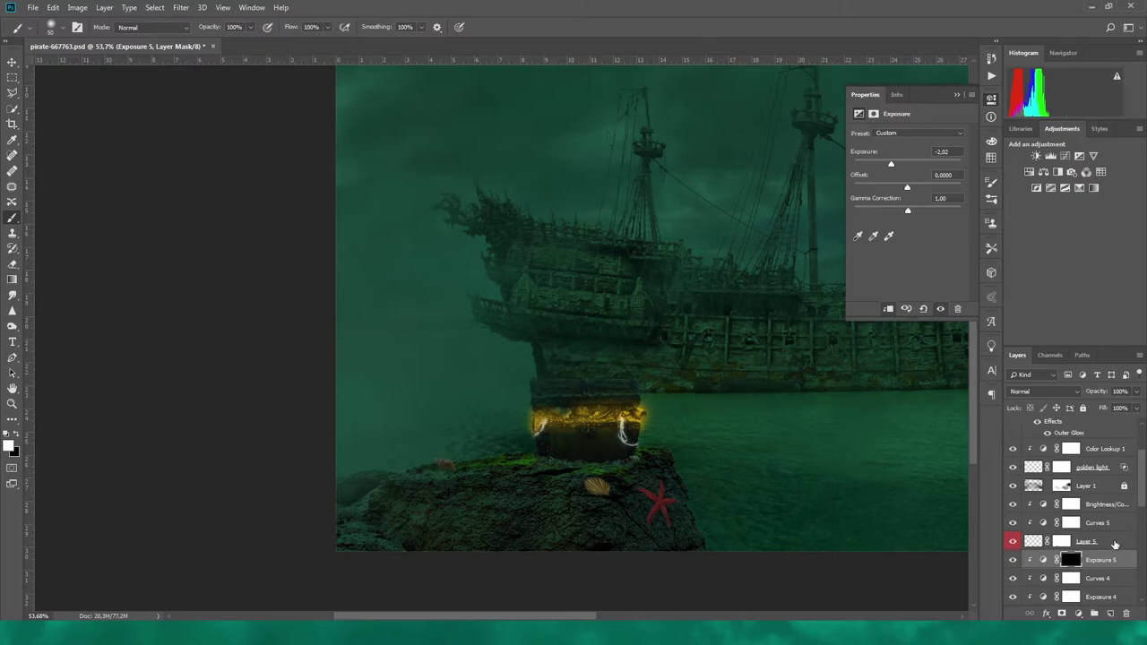
click(1102, 504)
click(1079, 155)
Step: Clip Exposure 6 to the scallop, invert its mask to black, and lower it to -1.57
click(887, 309)
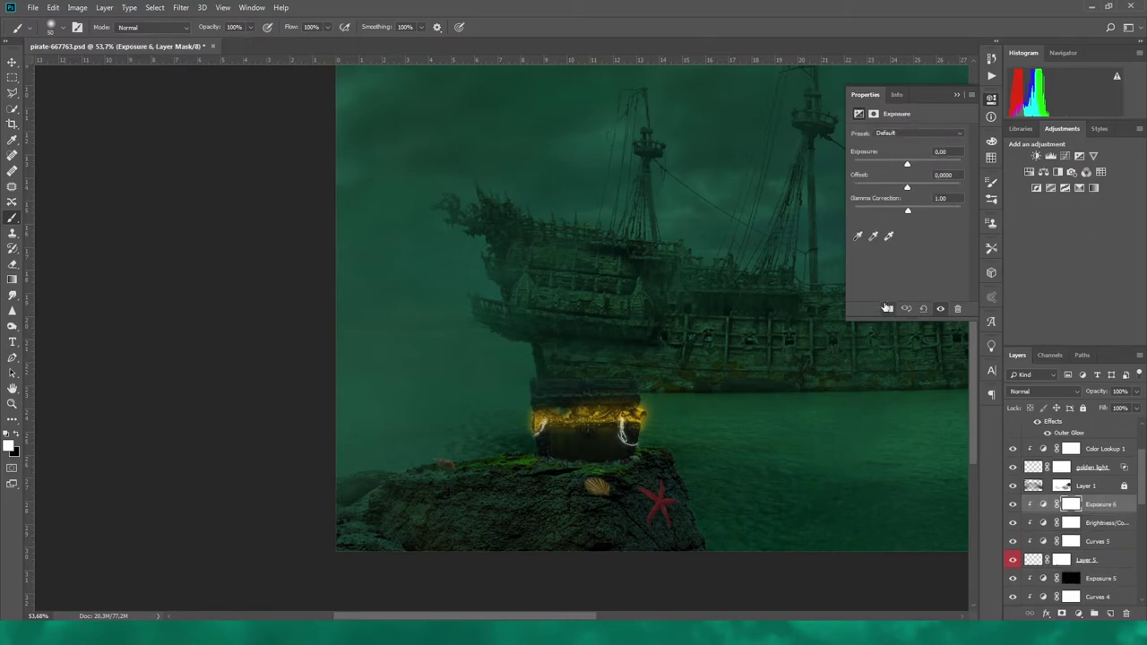
drag(907, 164, 902, 167)
key(ctrl+i)
scroll(590, 485, up, 5)
scroll(582, 430, down, 2)
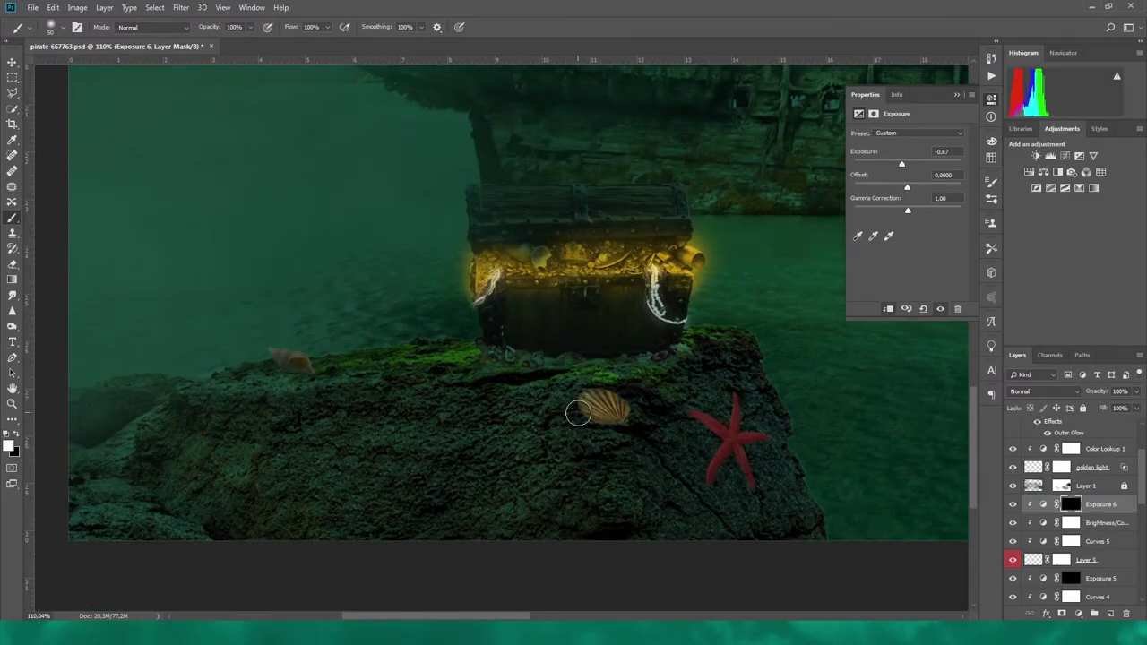
drag(901, 165, 895, 165)
scroll(573, 417, down, 5)
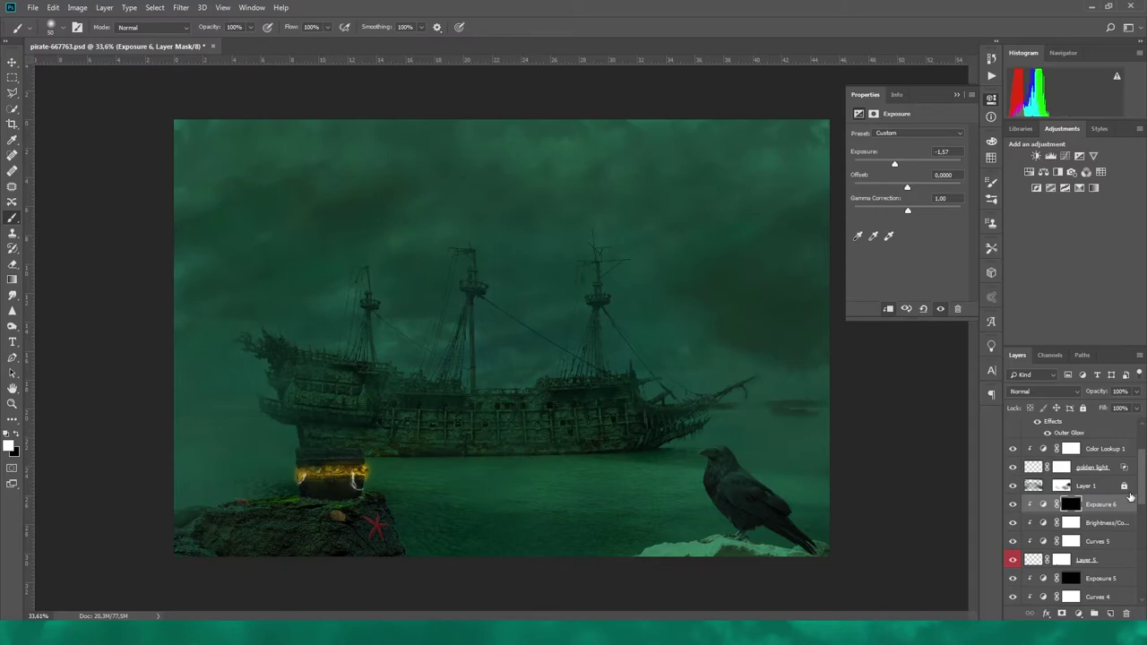
drag(1142, 489, 1143, 428)
click(1100, 427)
Step: Add Exposure 7 above Curves 2, set it to -0.75, and invert its mask to black
click(1079, 155)
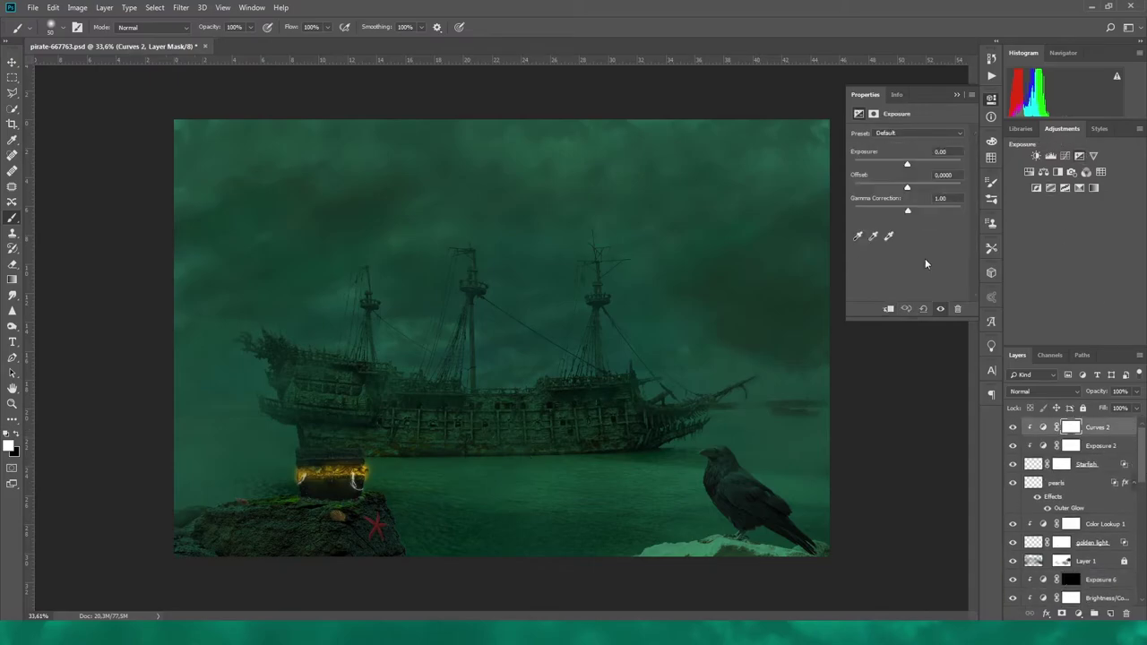
drag(907, 165, 901, 167)
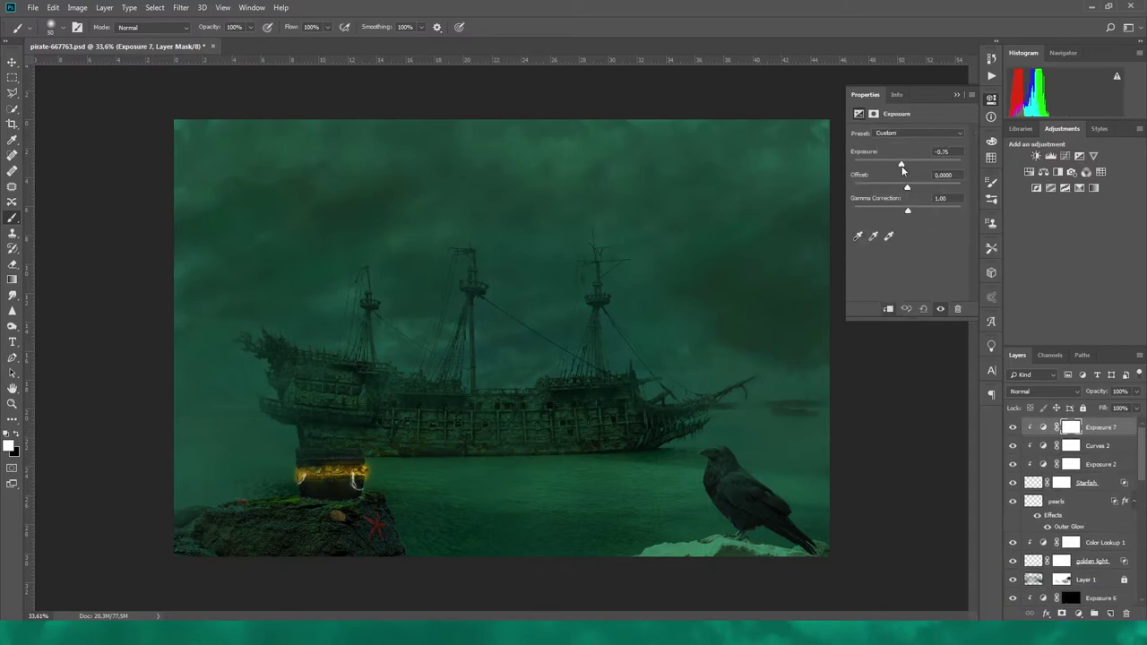
key(ctrl+i)
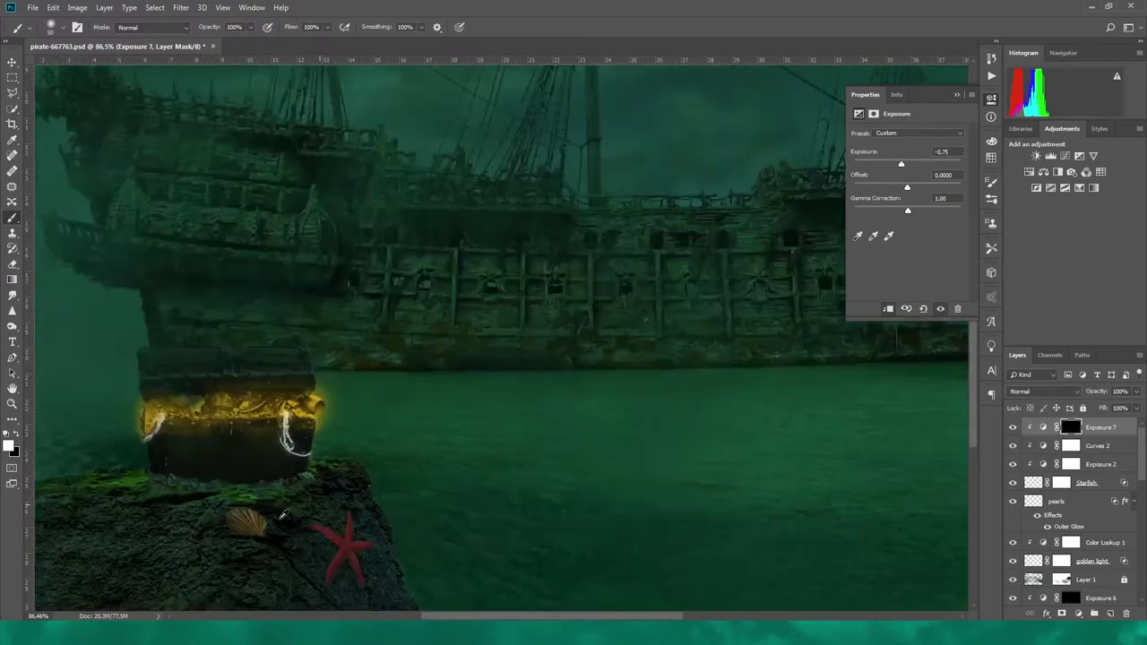
scroll(362, 583, up, 5)
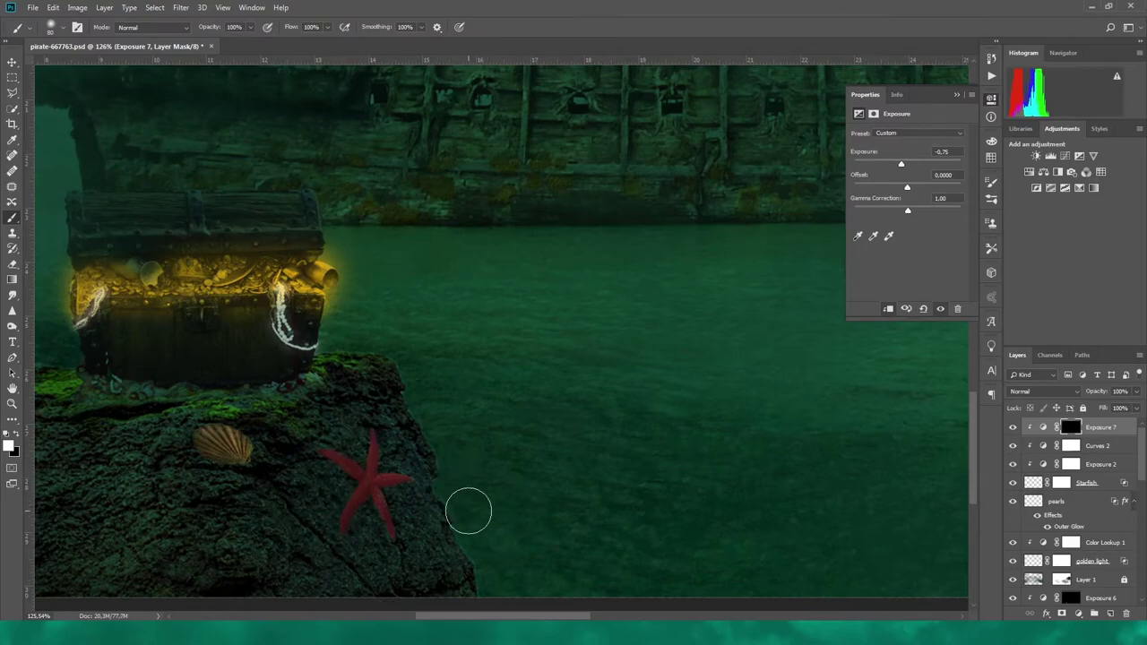
drag(503, 603, 722, 603)
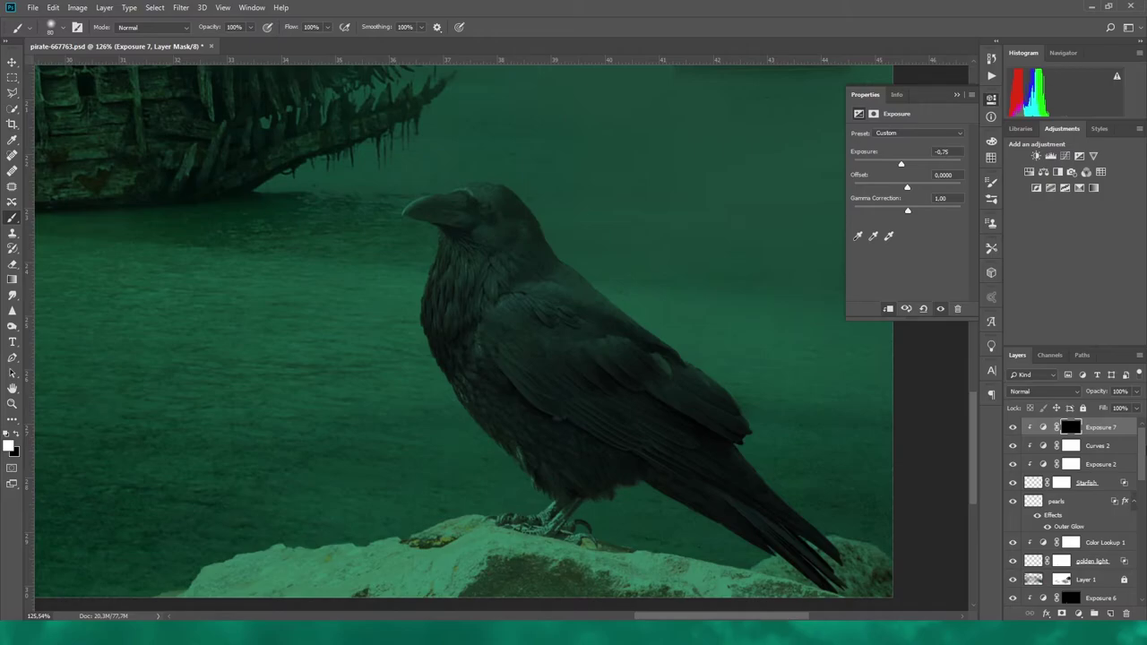
drag(1142, 448, 1144, 477)
Step: Add a Levels above Brightness/Contrast 4 with black input 23, then launch the Camera Raw filter
scroll(1143, 532, down, 3)
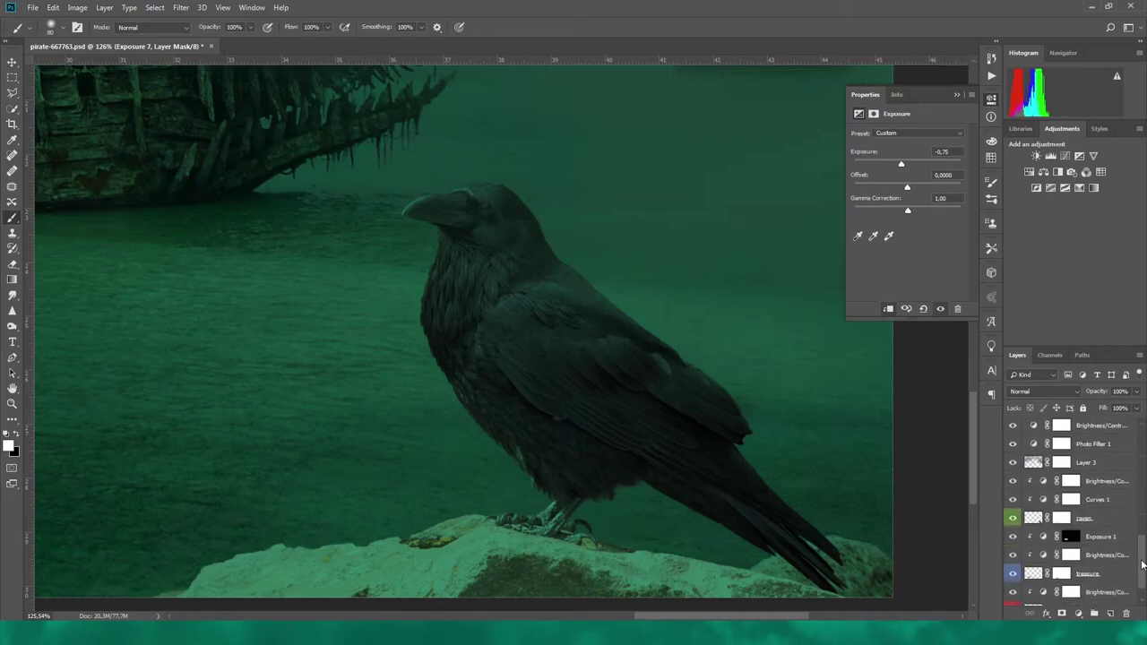
click(1129, 470)
click(1050, 156)
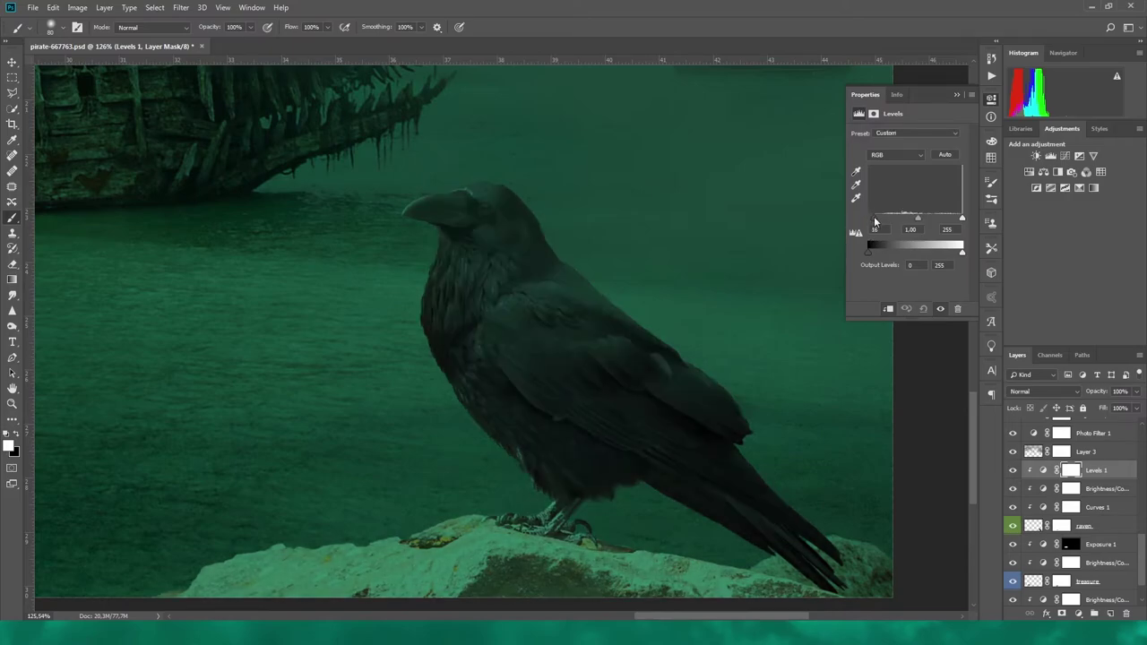
drag(876, 221, 876, 221)
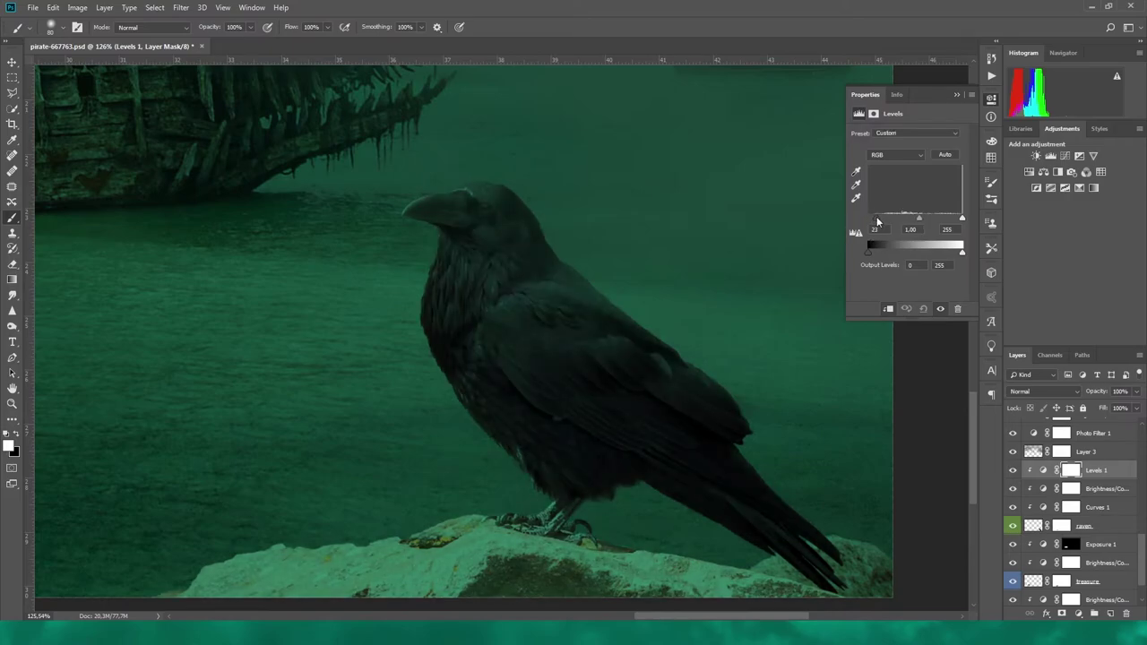
scroll(625, 309, down, 3)
scroll(626, 310, down, 5)
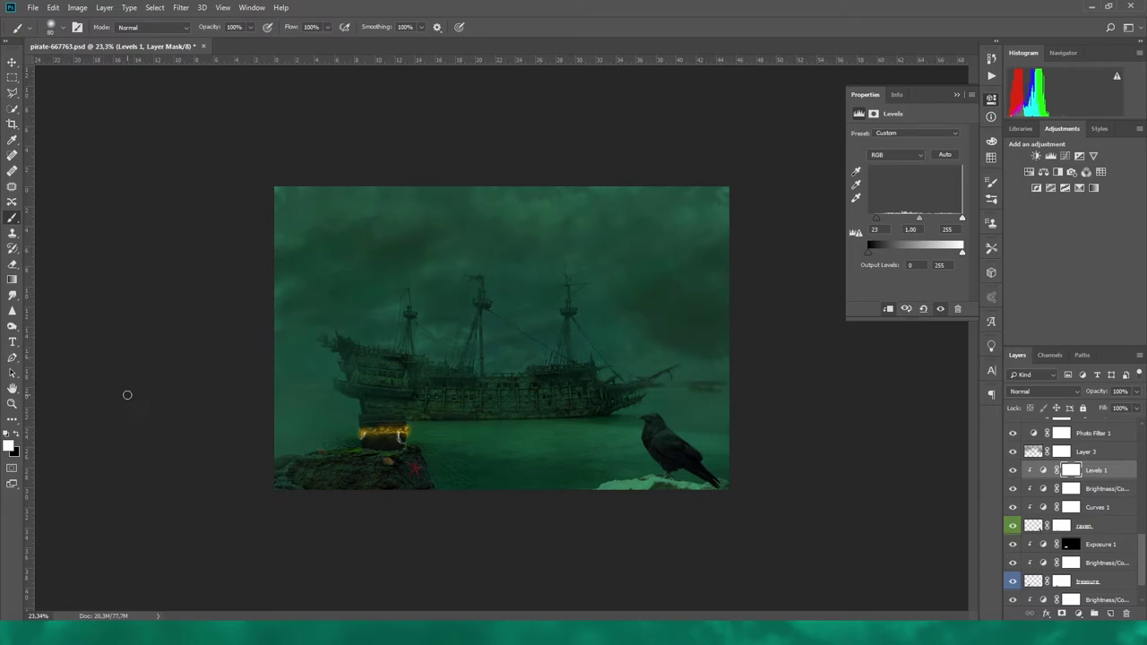
key(ctrl+shift+a)
Step: In Camera Raw Basic, set Temp/Tint to -8, Contrast +8, Highlights +49 and Shadows +8
mouse_move(901, 269)
mouse_down()
mouse_move(931, 289)
mouse_move(878, 299)
mouse_move(898, 297)
mouse_up()
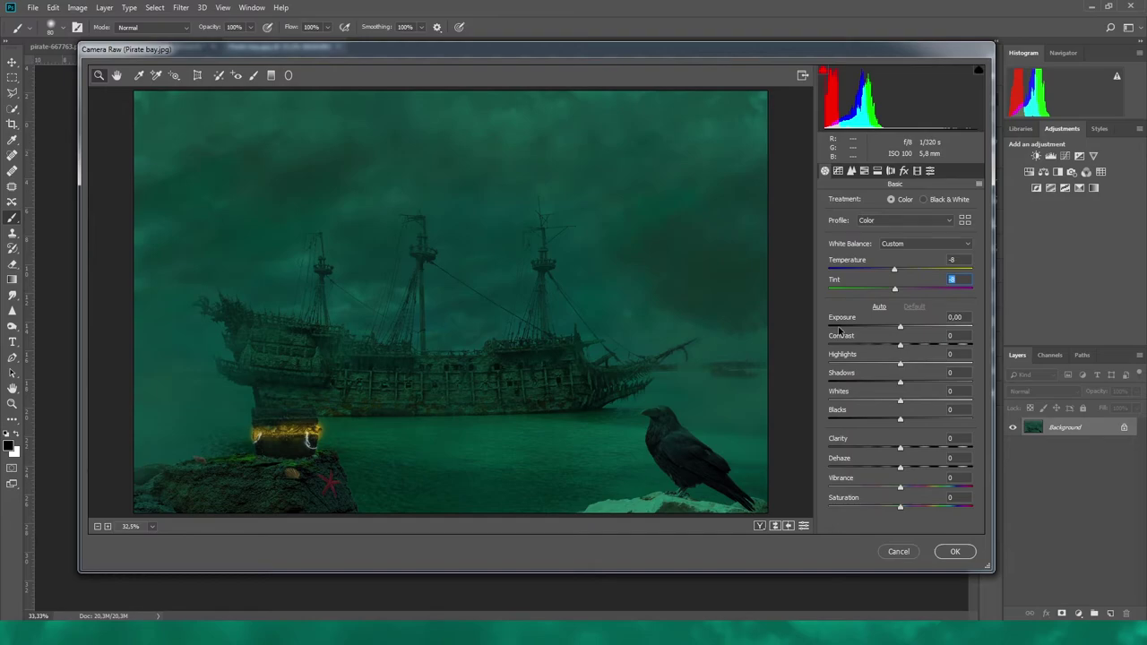
drag(899, 327, 902, 330)
mouse_move(901, 345)
mouse_down()
mouse_move(800, 375)
mouse_move(944, 372)
mouse_up()
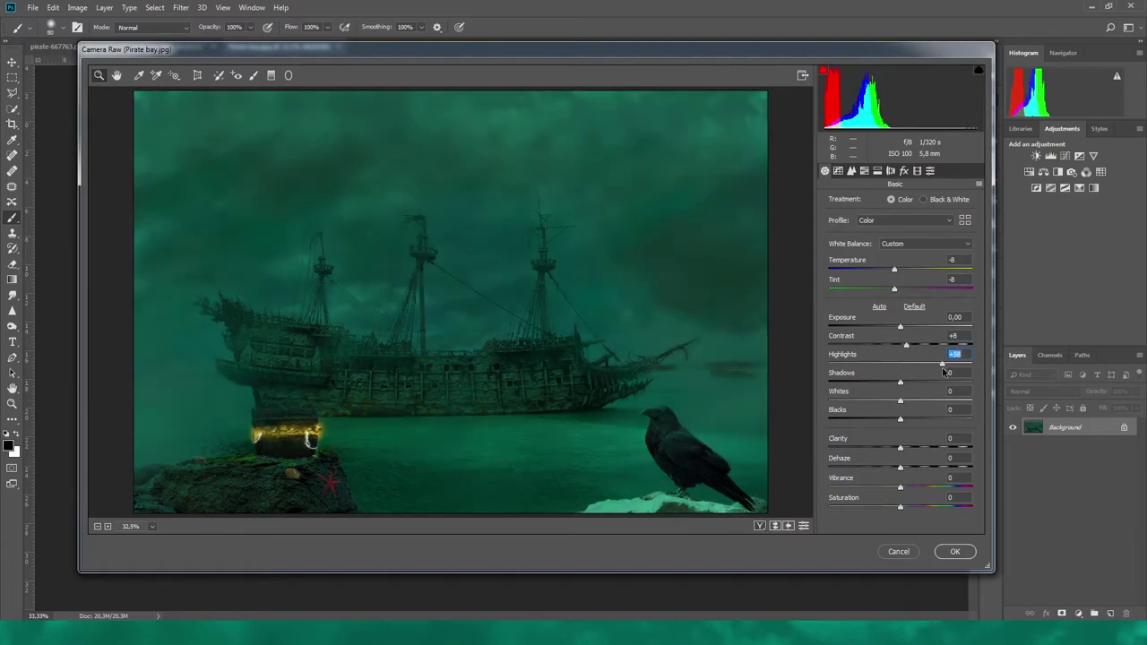
drag(943, 364, 936, 364)
mouse_move(900, 382)
mouse_down()
mouse_move(926, 403)
mouse_move(845, 404)
mouse_move(898, 412)
mouse_up()
Step: Raise Blacks to +16, Clarity to +27, Dehaze to +8 and Vibrance to +15
drag(899, 417, 911, 418)
drag(900, 447, 919, 448)
mouse_move(900, 467)
mouse_down()
mouse_move(854, 468)
mouse_move(935, 464)
mouse_move(906, 467)
mouse_up()
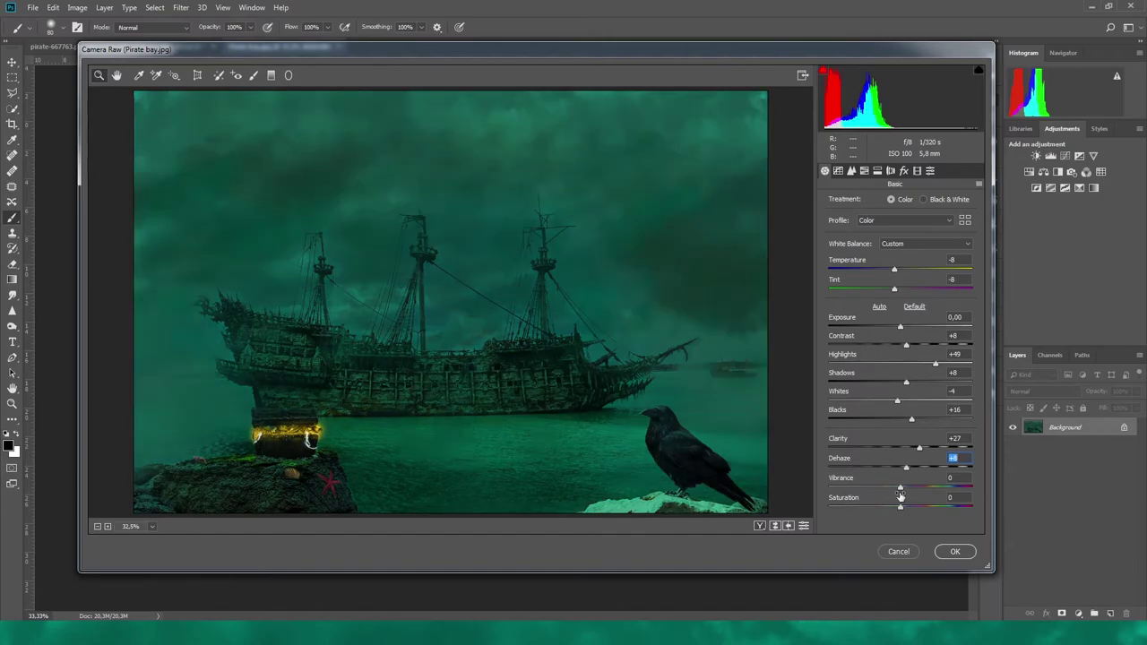
click(902, 489)
drag(901, 490, 911, 489)
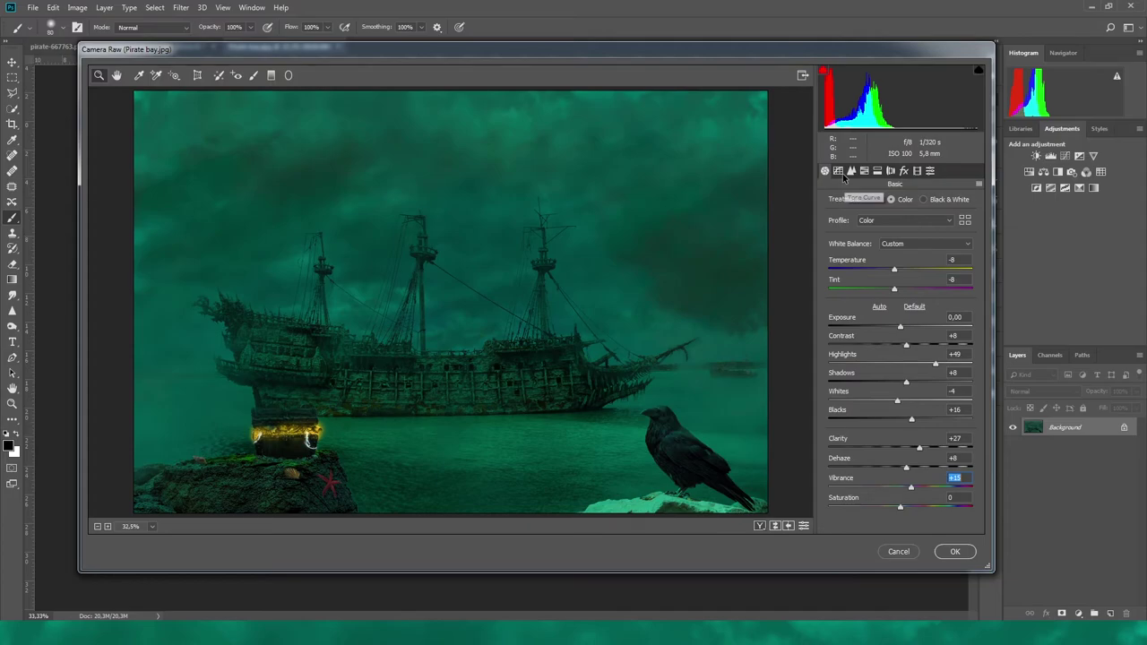
Step: In HSL, tweak the Aquas and Yellows saturation and shift the Greens hue to +23
click(864, 170)
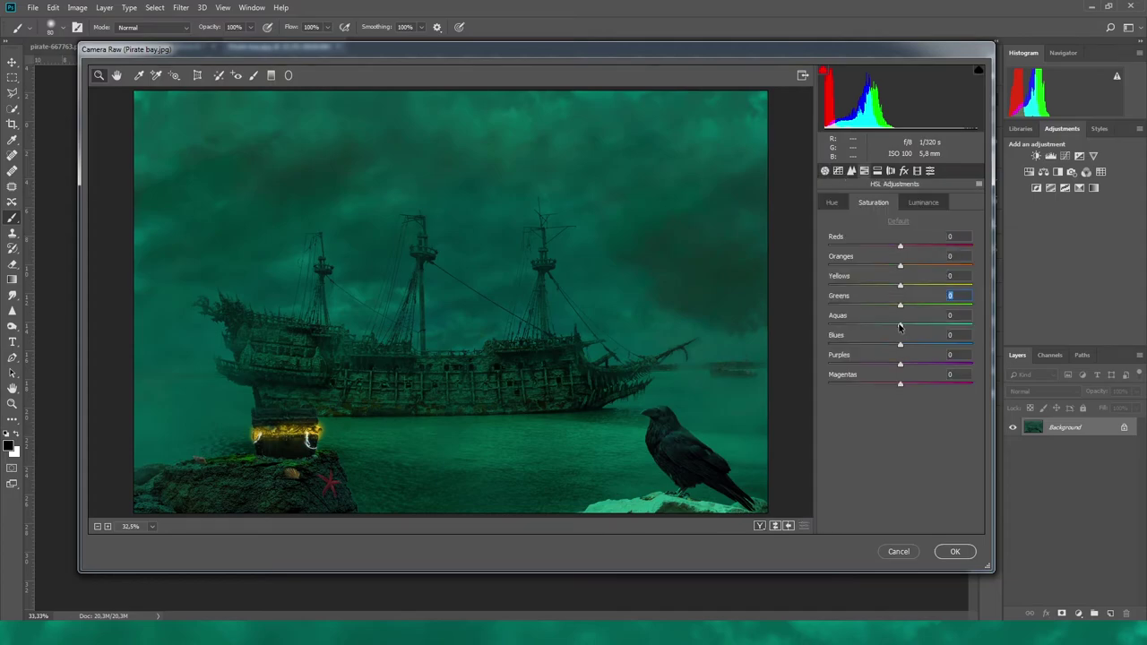
drag(901, 328, 902, 326)
drag(900, 285, 911, 287)
click(832, 202)
drag(901, 324, 833, 329)
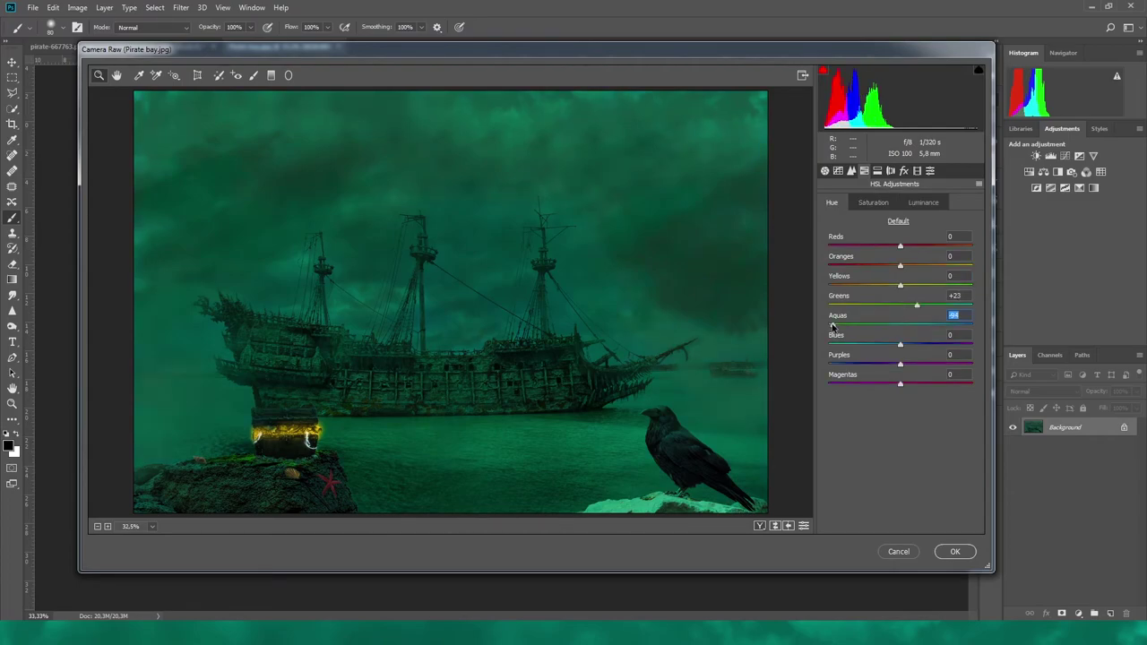
Step: Set HSL luminance to Greens +5, Aquas +24 and Yellows +1
click(923, 202)
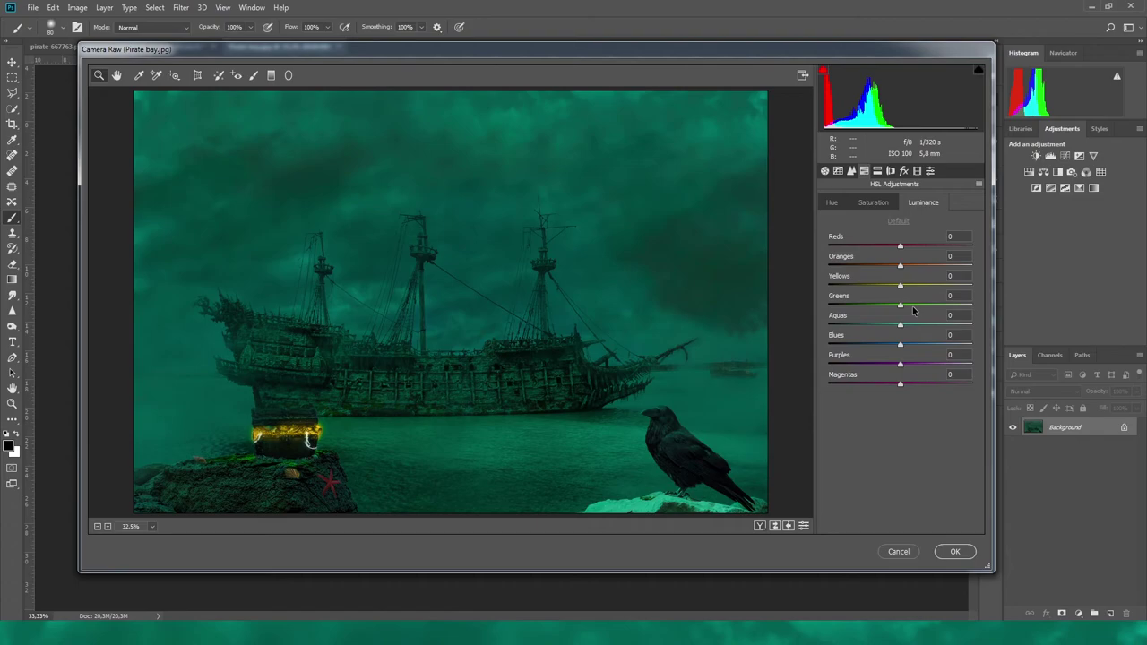
drag(900, 305, 903, 304)
drag(901, 324, 917, 324)
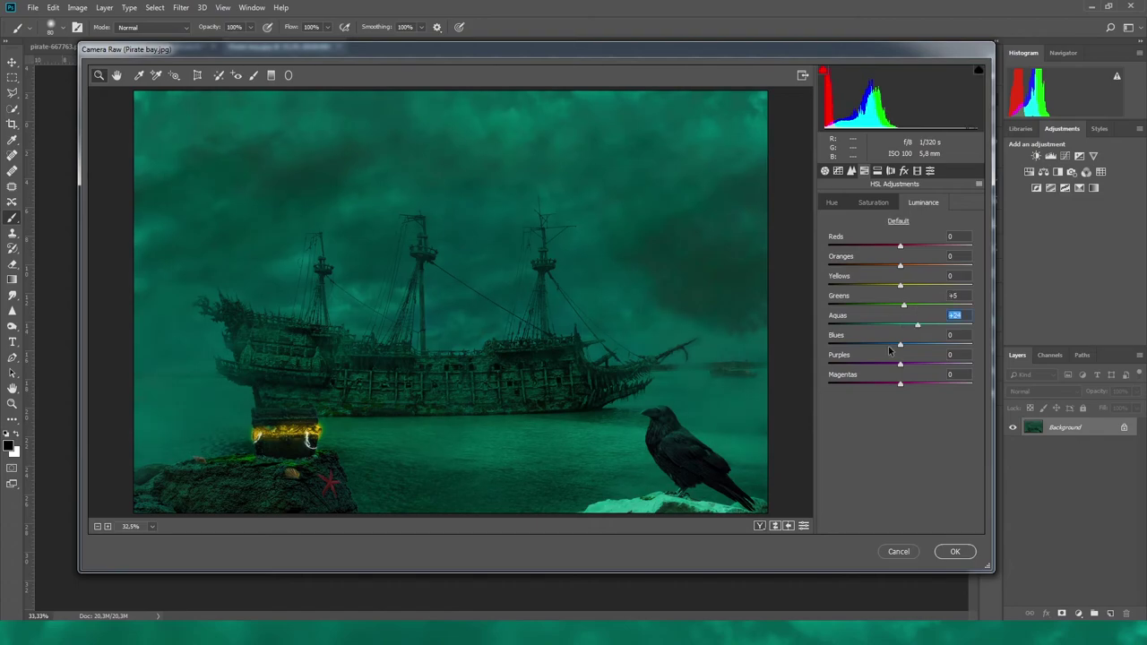
click(902, 286)
Step: Set Split Toning hues to 128 and 209 with Aquas hue +5, then show Calibration
click(877, 171)
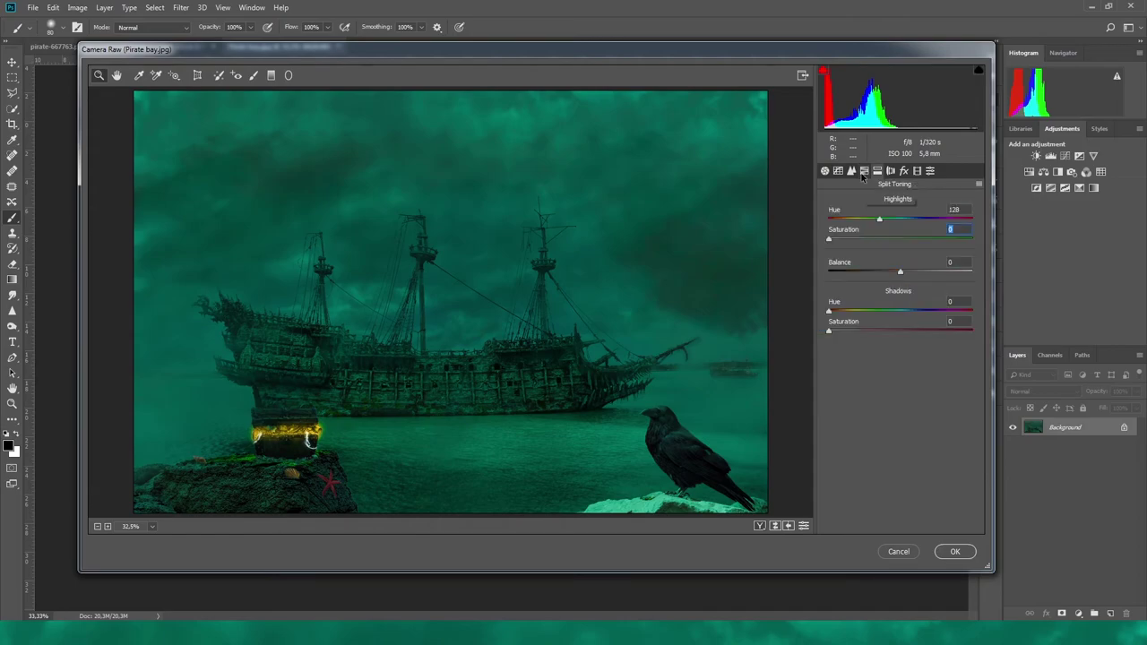
click(864, 171)
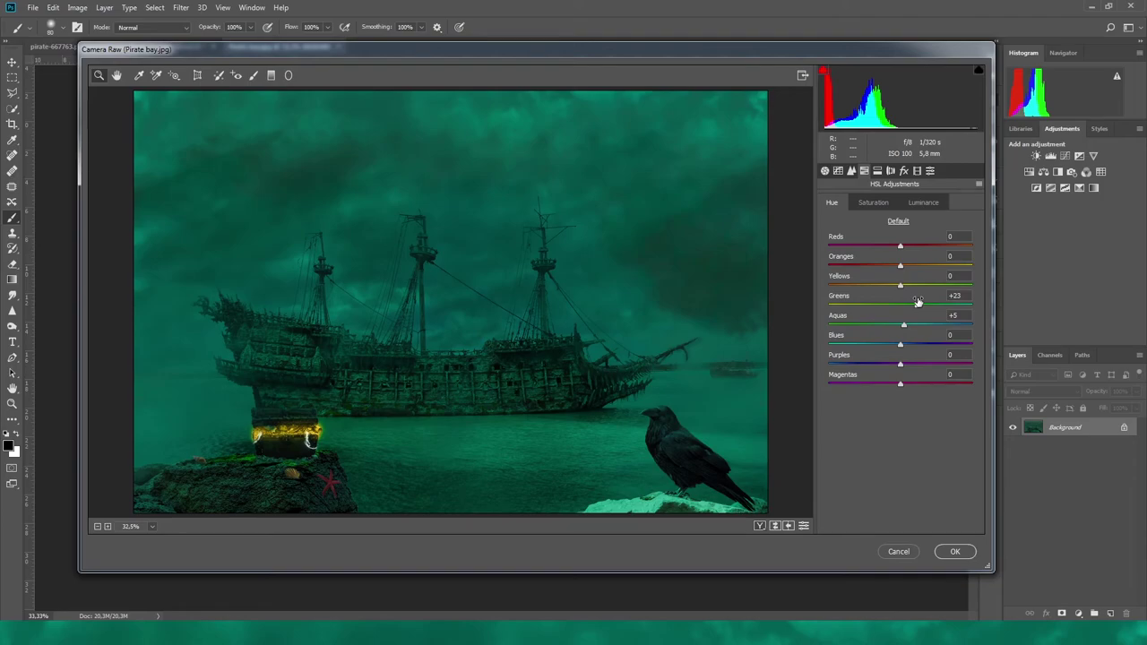
key(ctrl+alt+5)
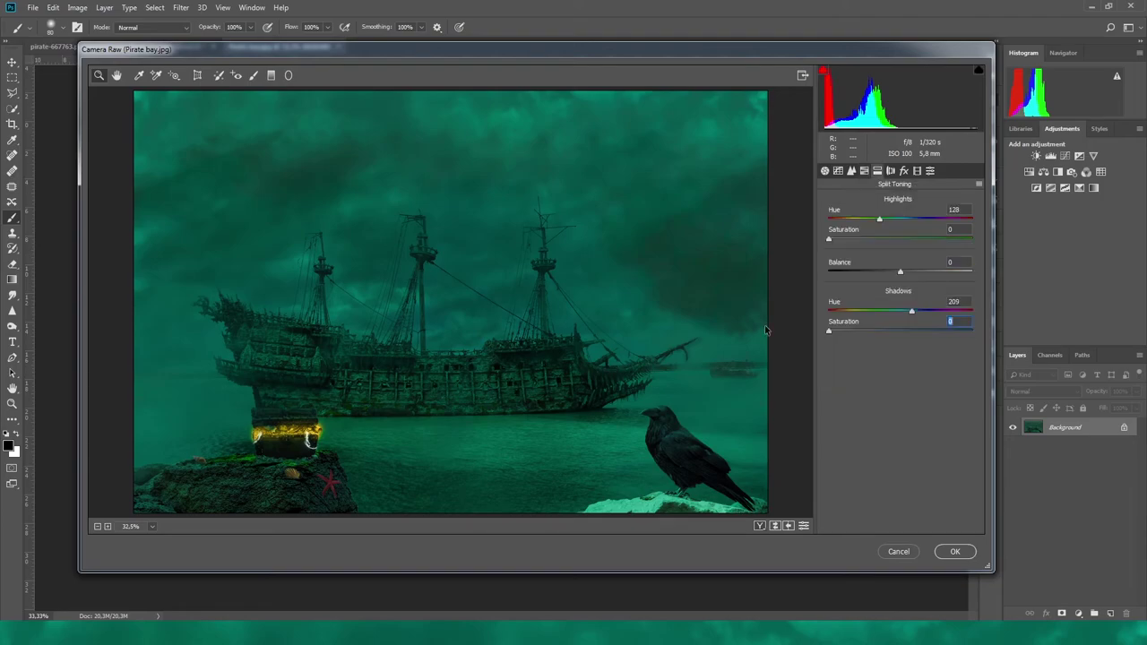
click(915, 171)
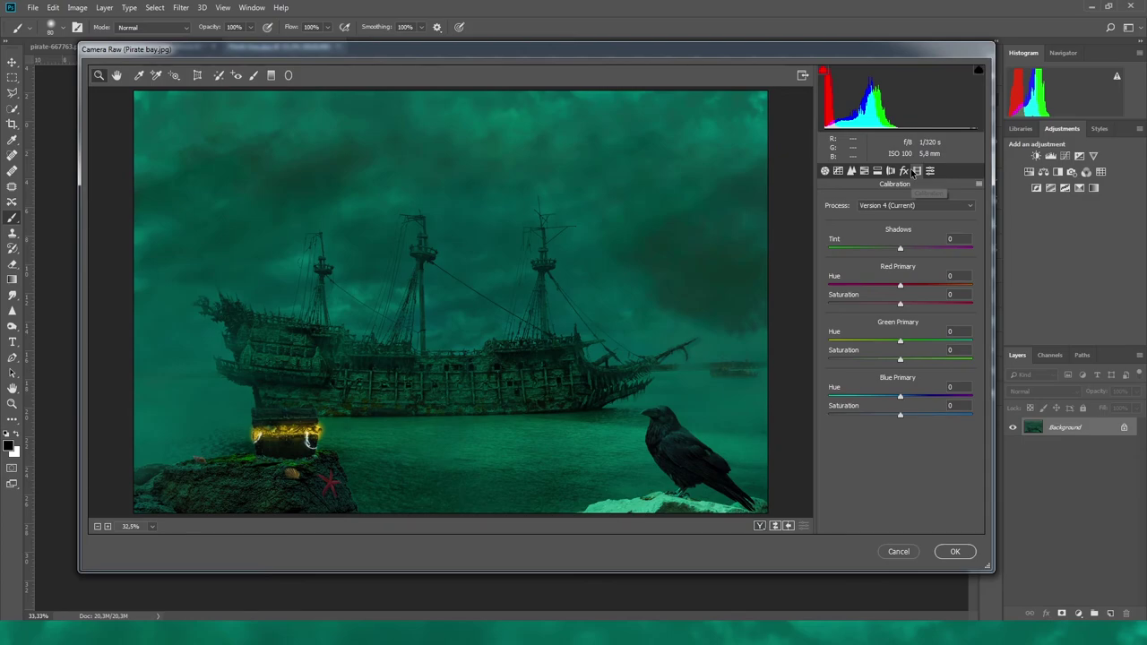
Step: Calibrate Blue Primary saturation to +16 and Green Primary to hue -3, saturation +3
drag(900, 414, 980, 421)
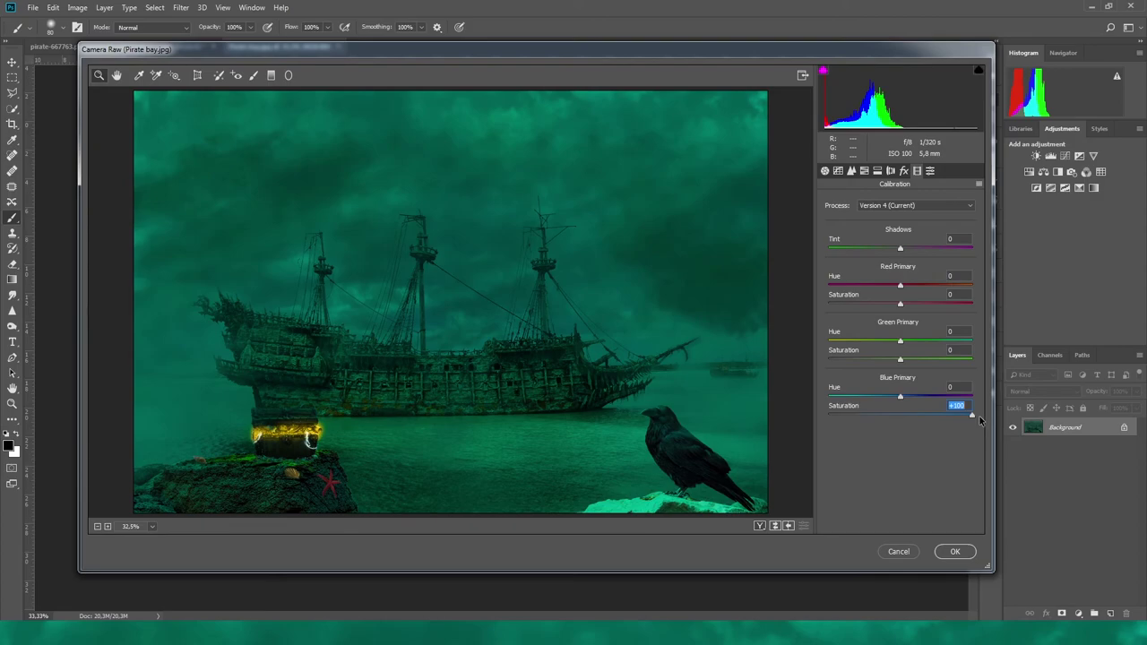
drag(979, 416, 903, 427)
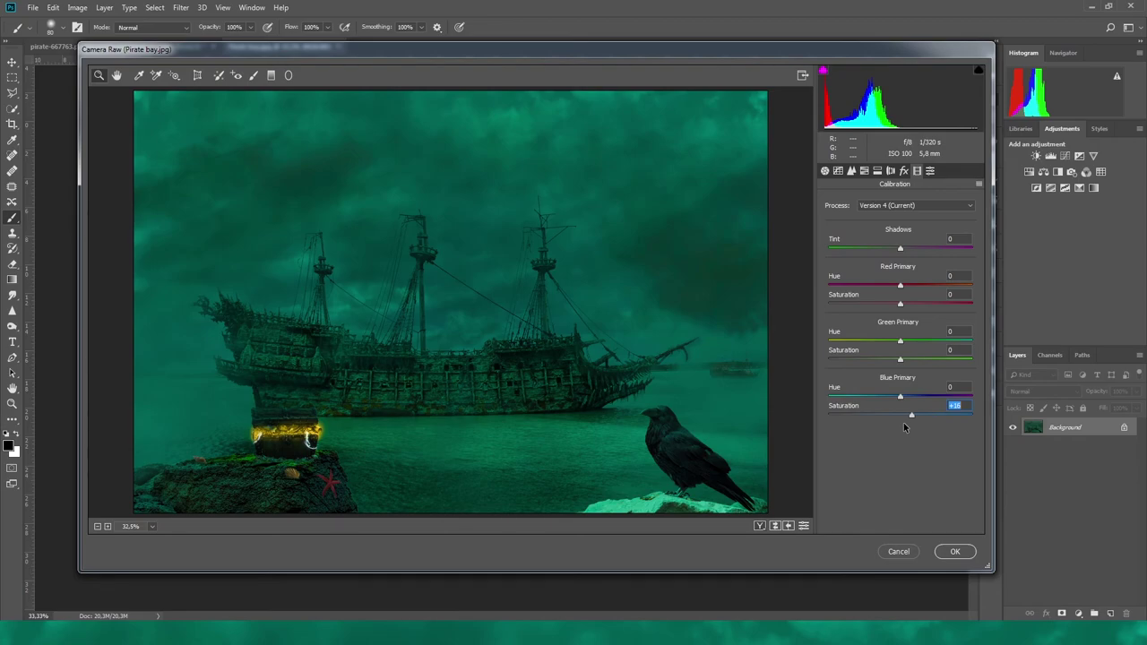
click(900, 341)
mouse_move(900, 358)
mouse_down()
mouse_move(924, 359)
mouse_move(897, 341)
mouse_move(901, 359)
mouse_up()
Step: Compare the graded composite with the original side by side using the Q key
key(q)
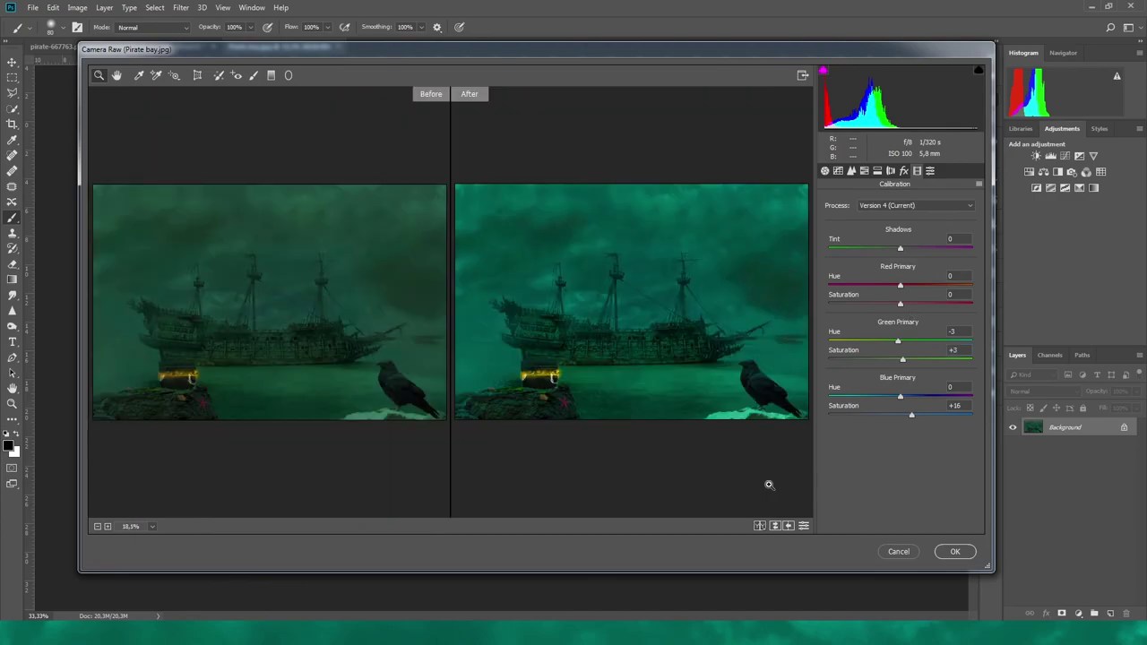